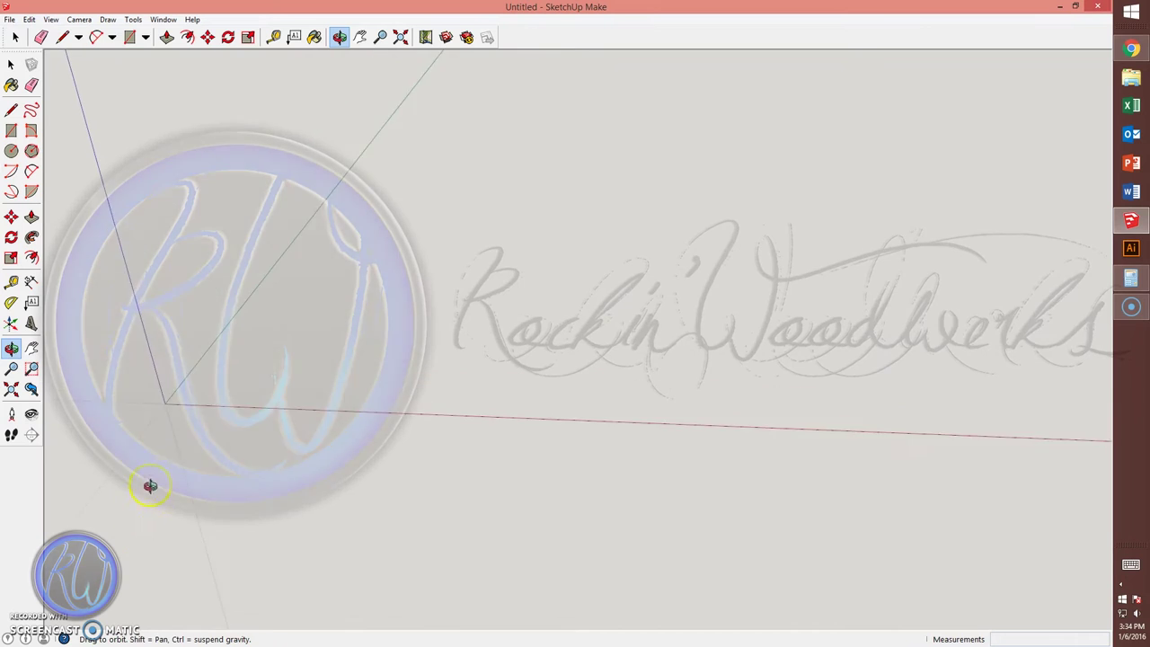
Draw a 72 by 18 inch rectangle anchored at the origin
key(space)
key(r)
click(161, 420)
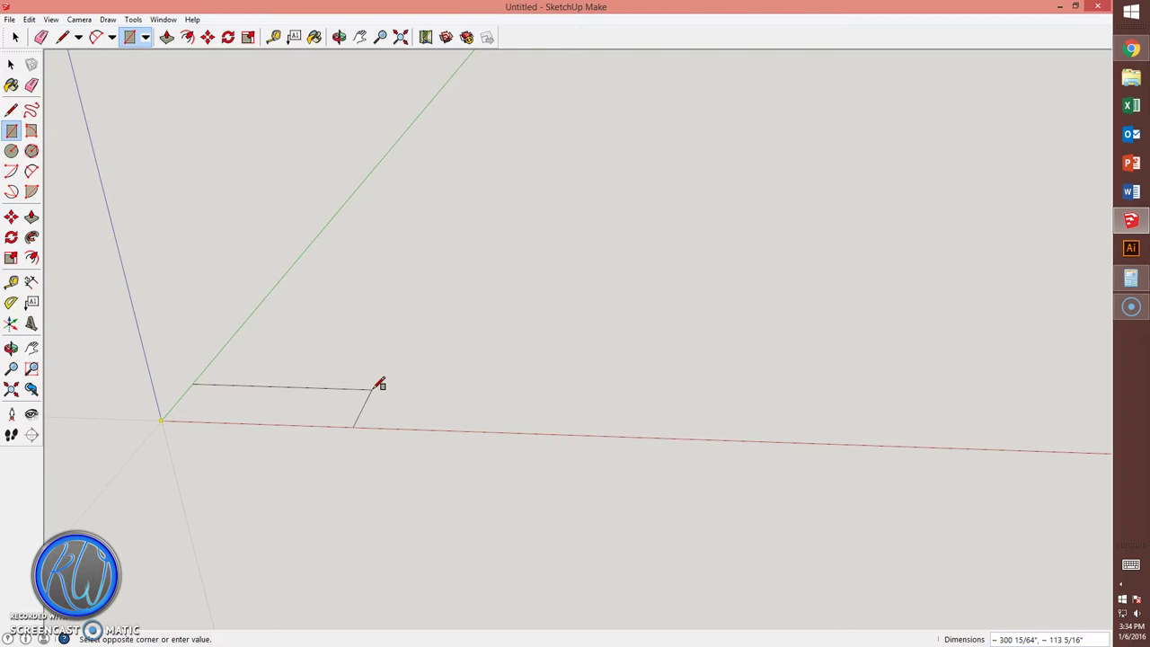
key(Return)
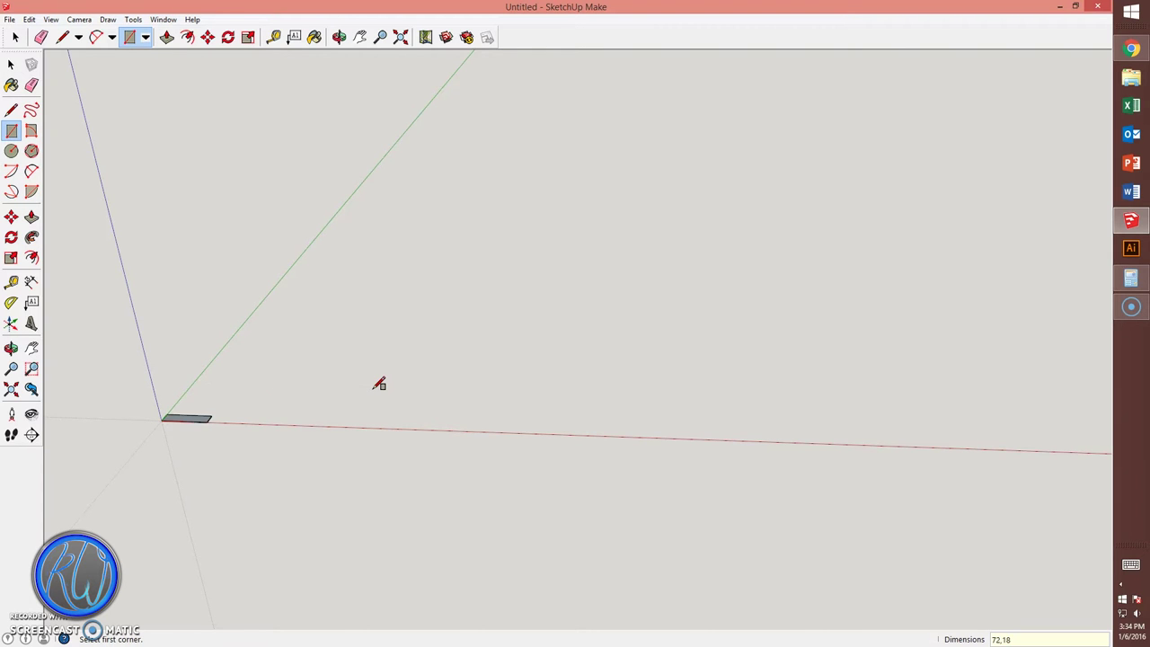
Make the whole base face a component, then begin measuring guides from its left edge
scroll(188, 416, up, 8)
shift+middle_drag(186, 419, 516, 398)
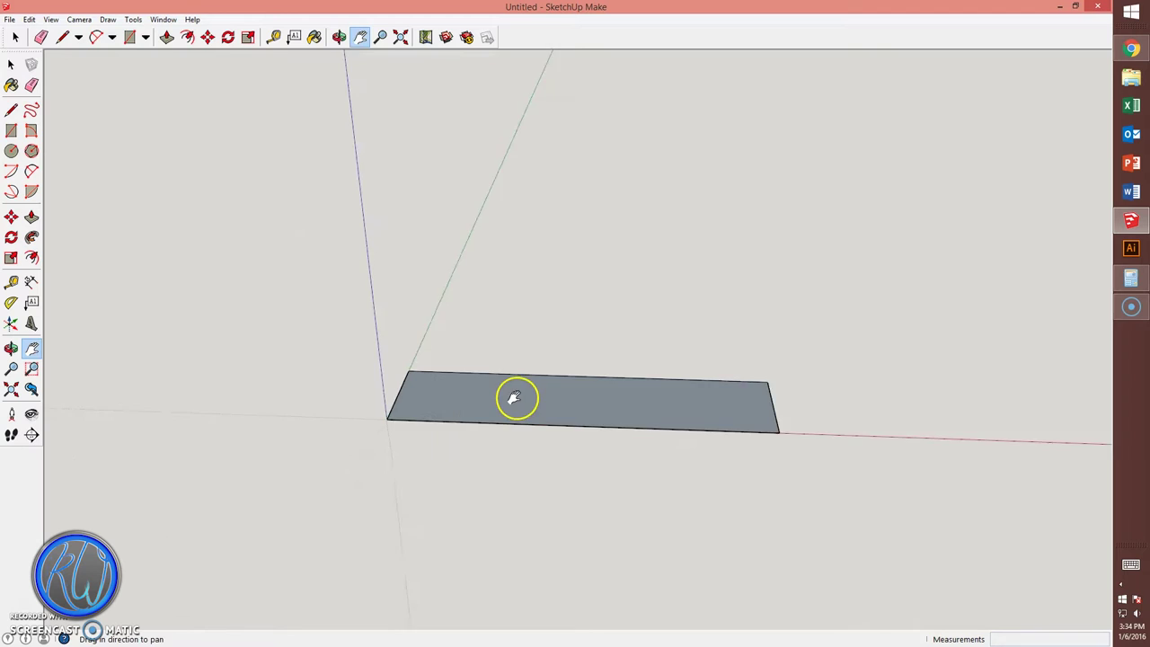
scroll(530, 403, up, 2)
key(space)
double_click(537, 405)
key(g)
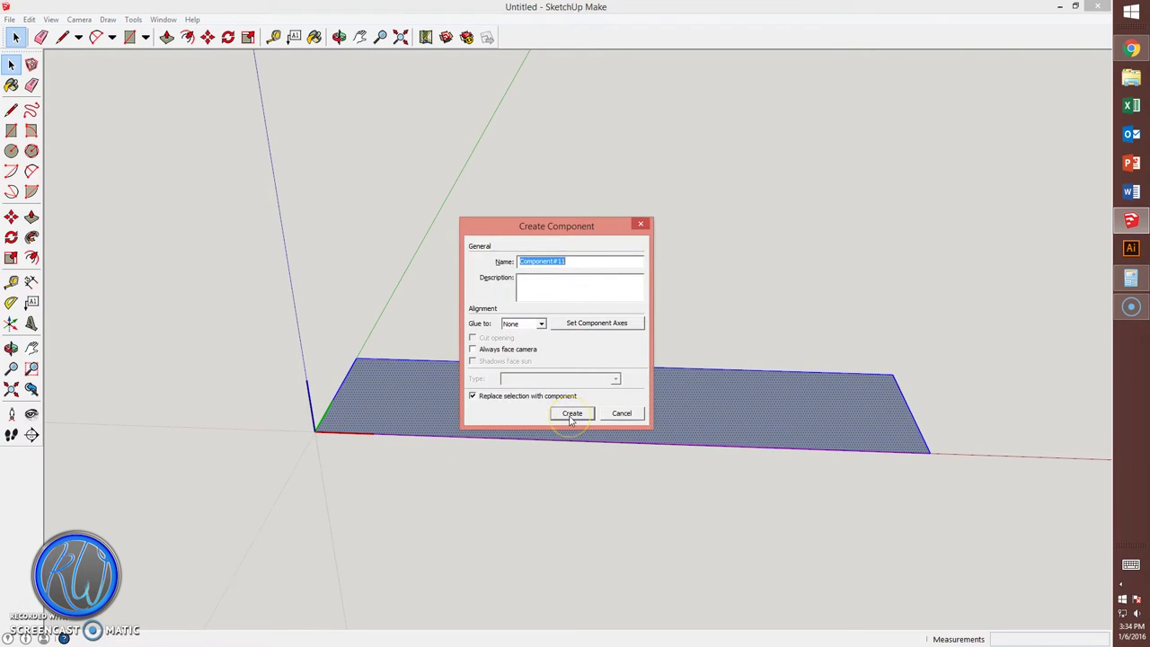
click(572, 413)
key(t)
click(331, 402)
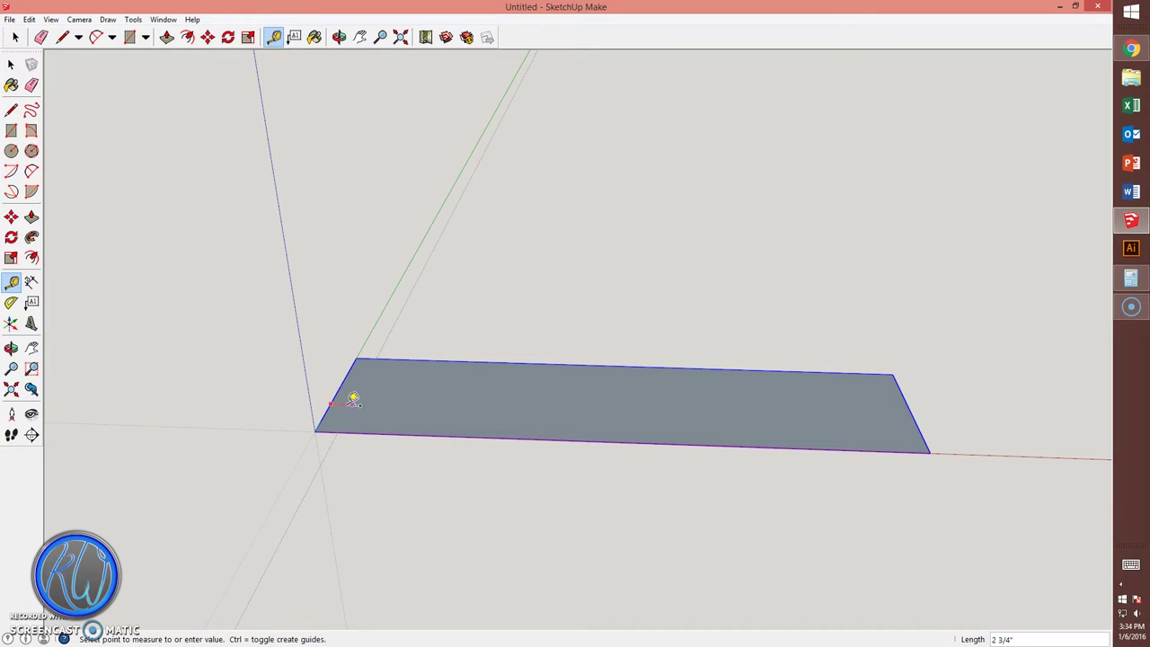
Place guides along the base's long edge, right end and just below the top edge
click(373, 423)
click(896, 420)
click(809, 366)
click(809, 377)
key(space)
Draw a thin strip along the long edge, extrude it 2 inches, and make it a component
key(r)
drag(335, 422, 913, 424)
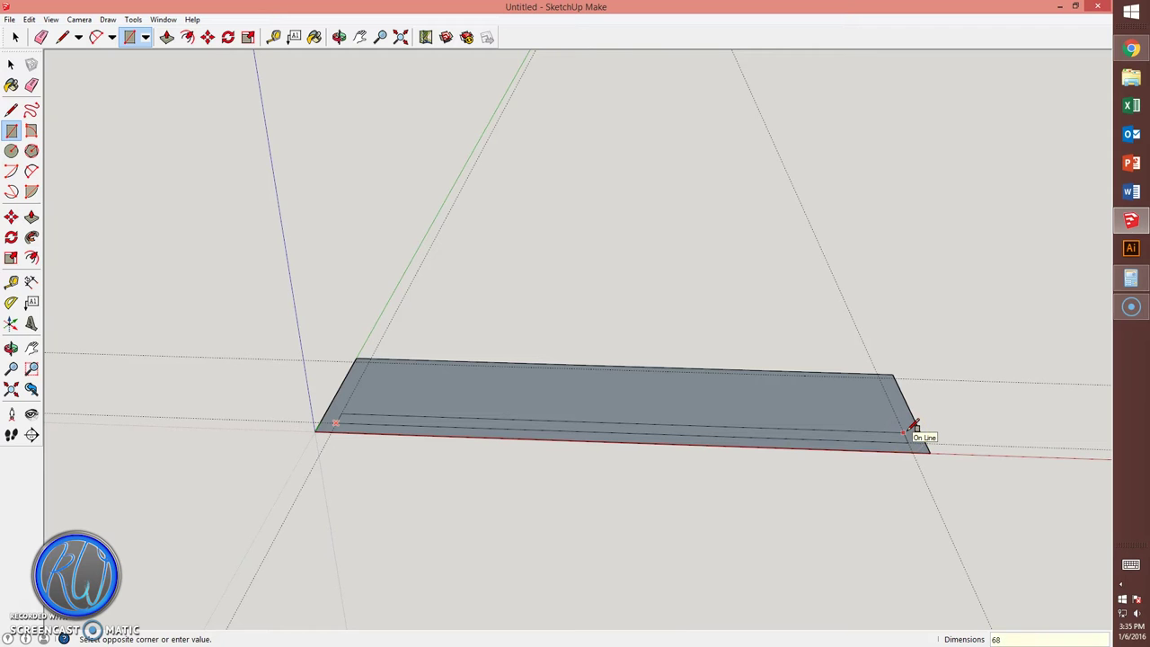
drag(912, 424, 897, 429)
key(p)
key(space)
triple_click(868, 436)
key(g)
key(Return)
mouse_move(868, 436)
middle_down()
mouse_move(878, 419)
mouse_move(641, 401)
mouse_move(562, 367)
middle_up()
Copy the rail onto the base's opposite long edge
key(m)
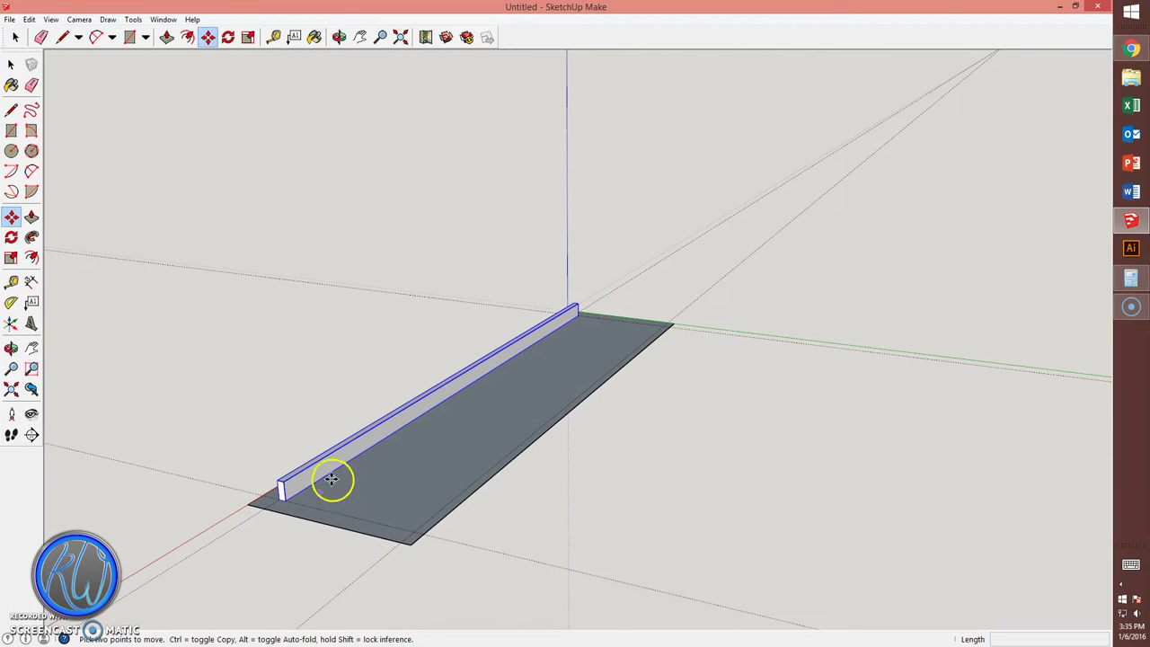
key(ctrl)
click(286, 499)
click(411, 526)
middle_drag(410, 526, 491, 532)
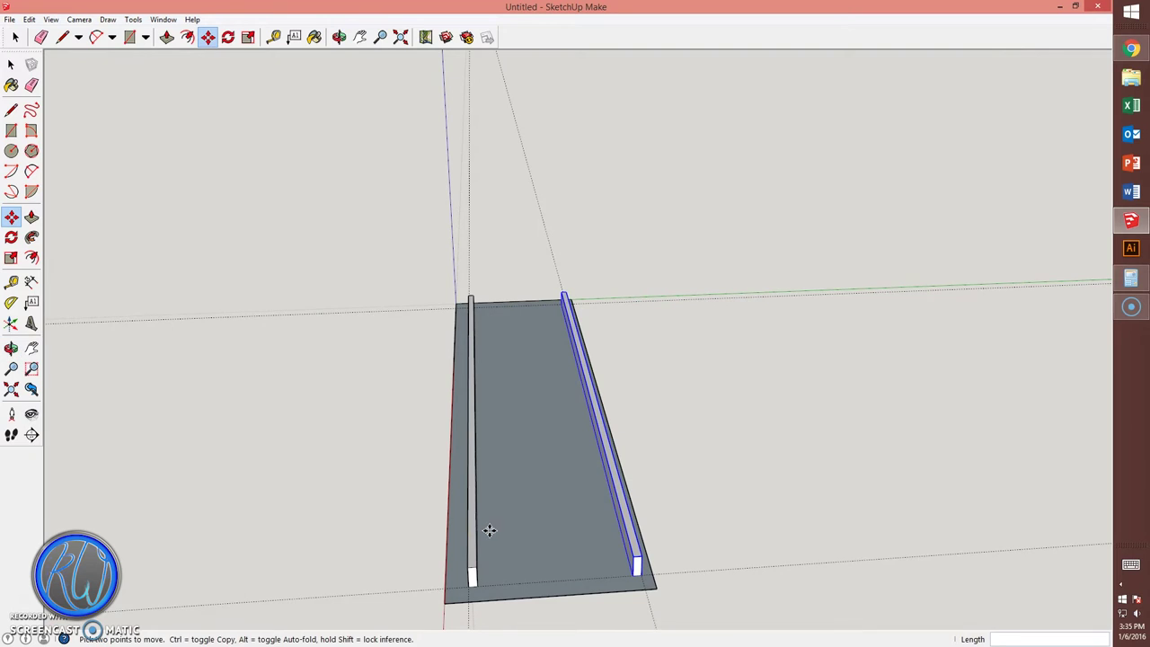
Zoom in and start an end-strip rectangle at the left rail's bottom
scroll(491, 533, down, 1)
scroll(557, 570, up, 1)
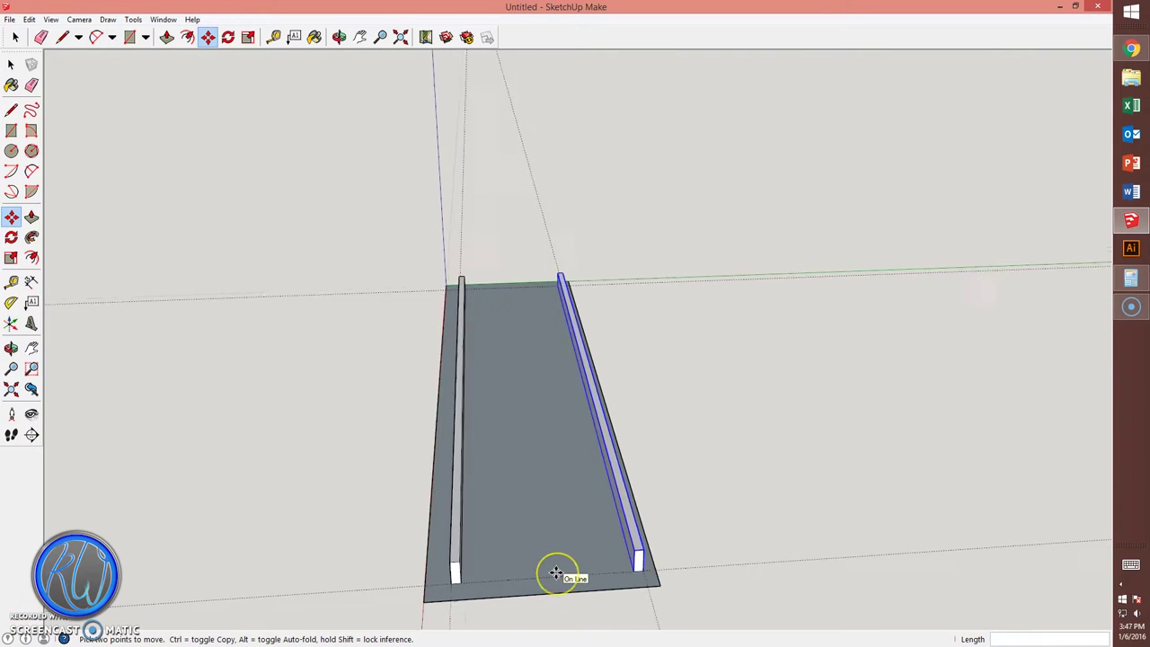
scroll(557, 573, up, 3)
scroll(557, 575, up, 2)
key(r)
click(377, 590)
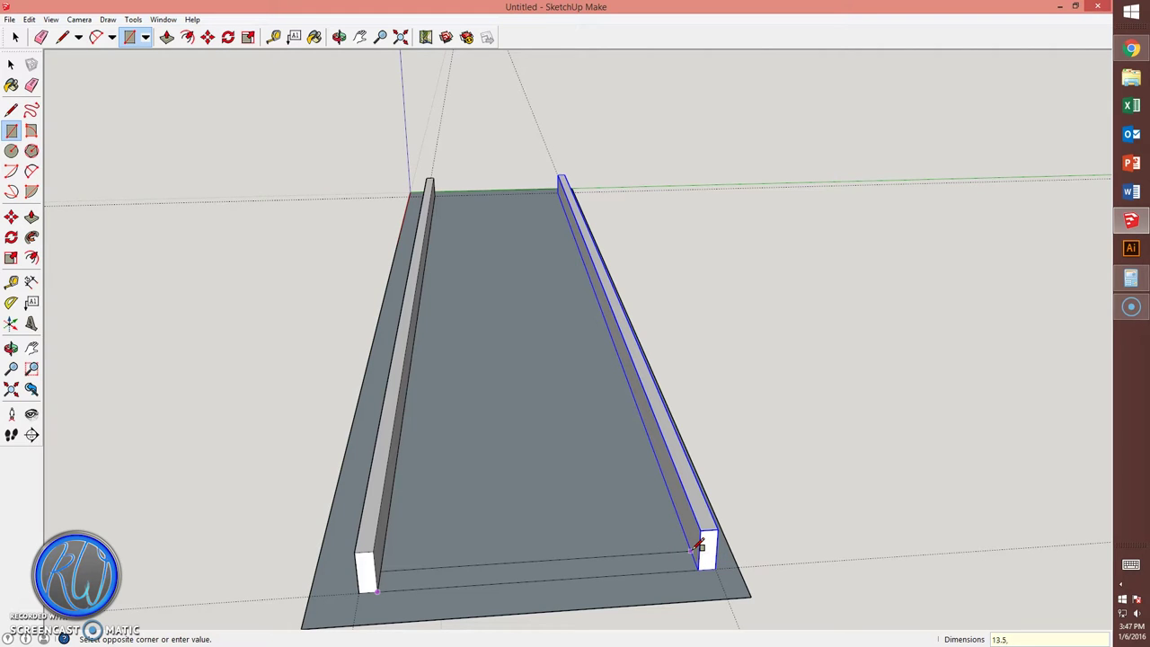
Finish the end strip, raise it to rail height, and make it a component
click(699, 545)
key(p)
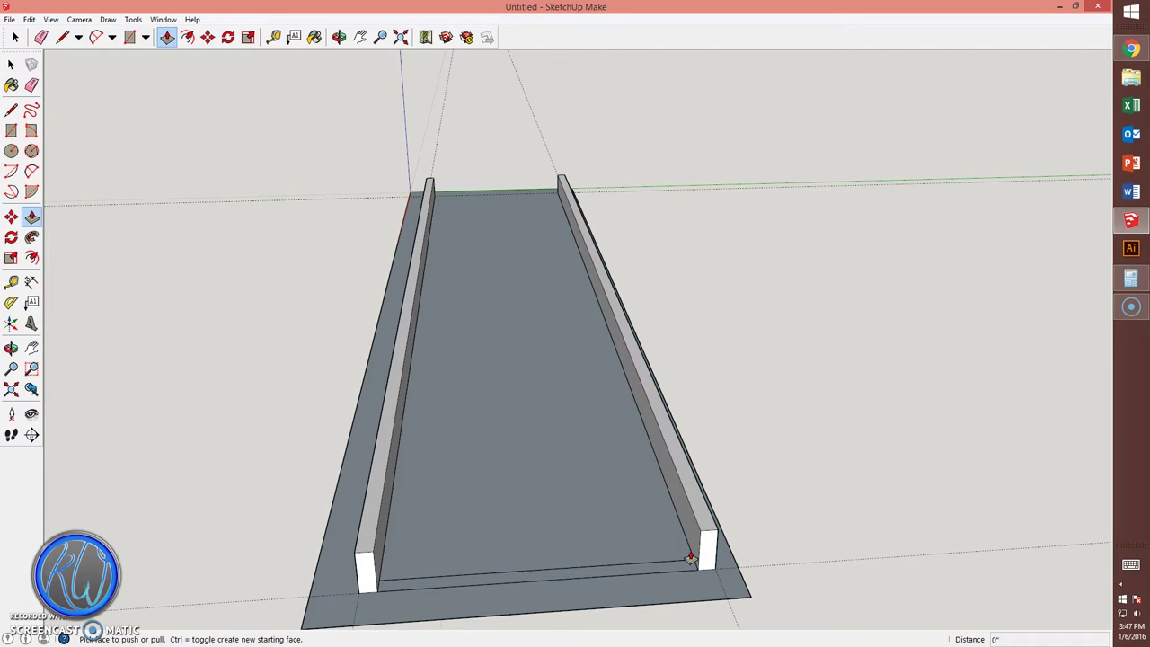
click(697, 552)
click(693, 539)
key(space)
click(640, 552)
key(g)
key(Return)
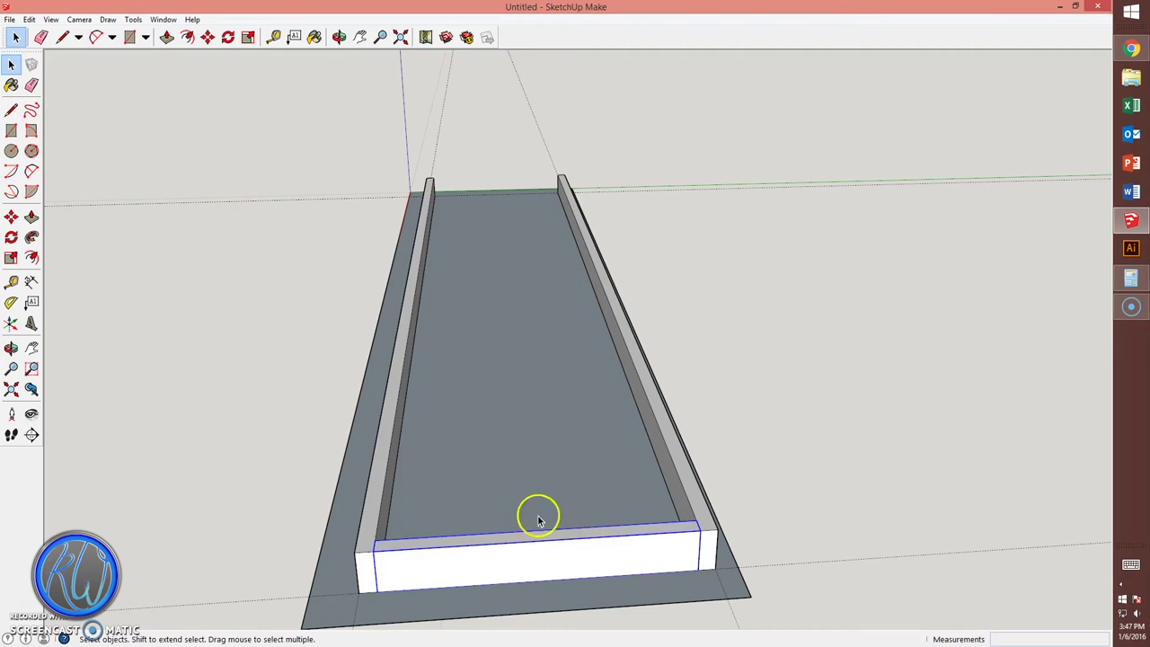
Copy the end board to the far end of the frame
key(m)
click(696, 522)
key(ctrl)
click(560, 173)
mouse_move(560, 174)
middle_down()
mouse_move(329, 290)
mouse_move(436, 303)
middle_up()
Copy the end board 17.5 inches inward as the first divider
scroll(901, 149, up, 5)
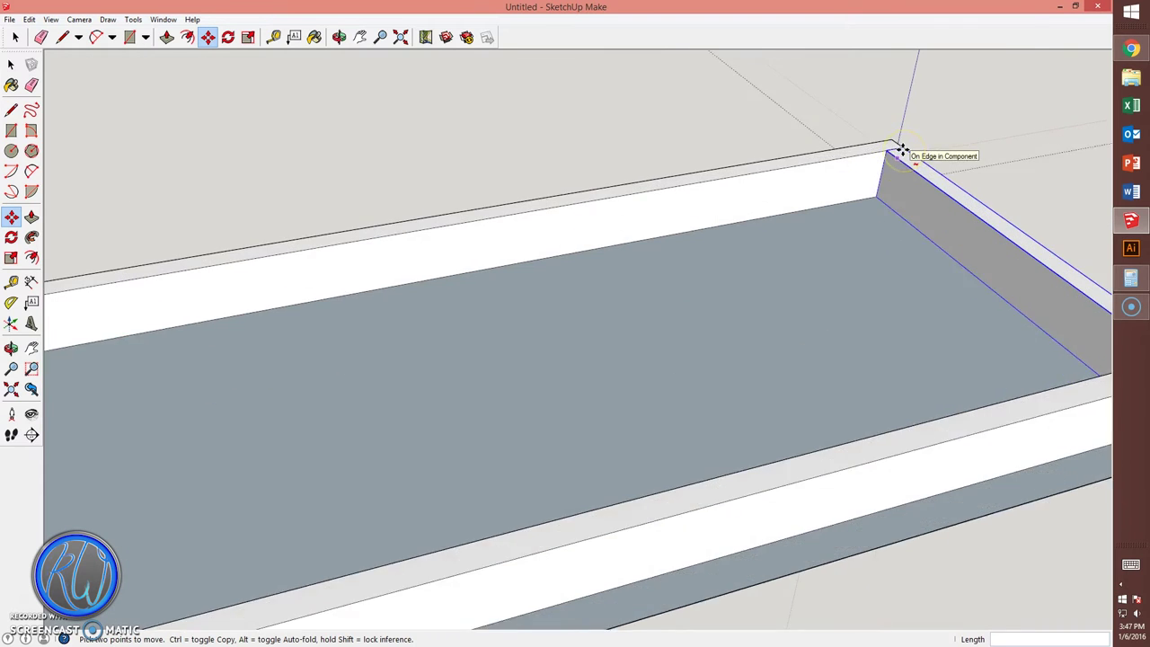
scroll(901, 150, up, 2)
click(874, 147)
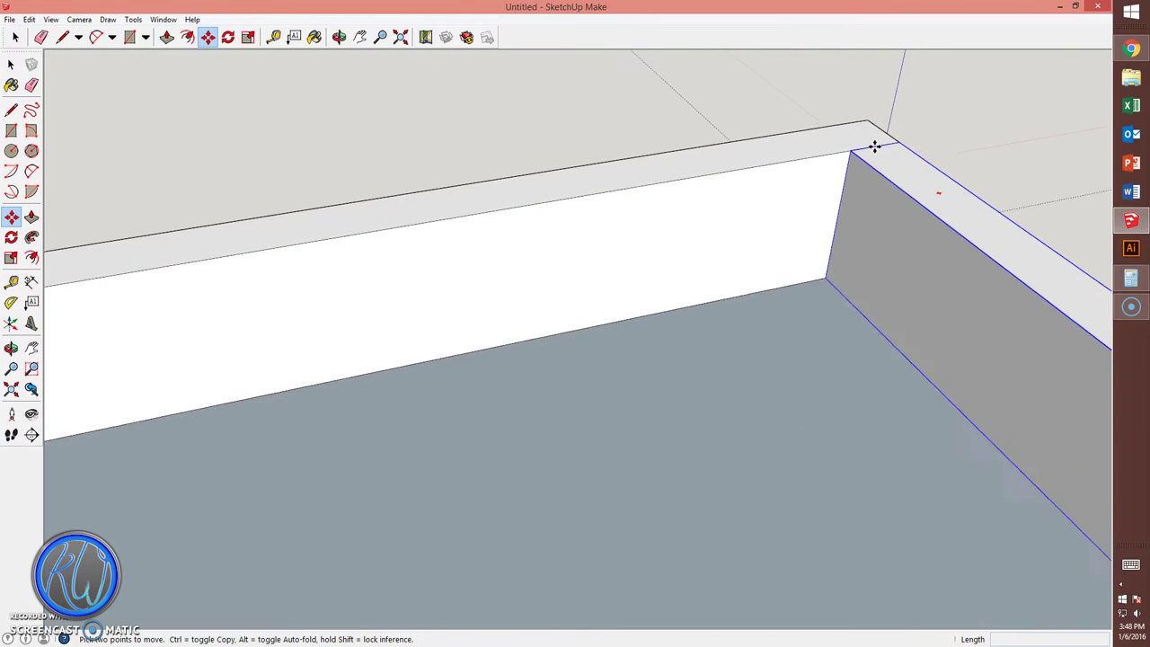
scroll(874, 146, down, 4)
scroll(874, 146, down, 2)
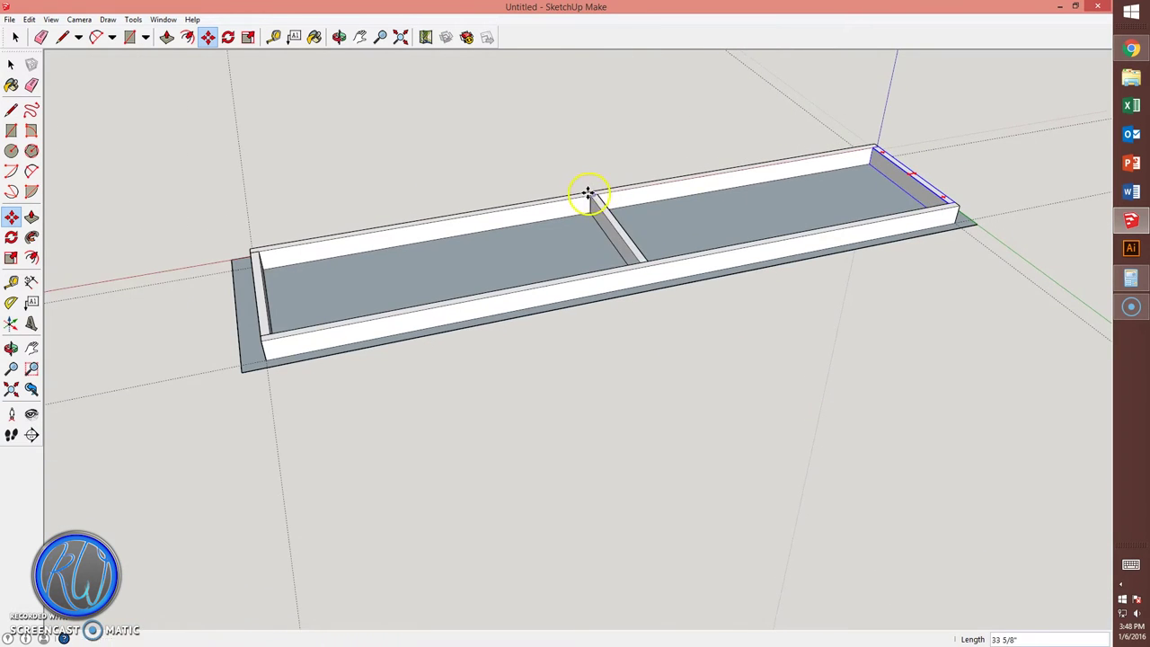
scroll(592, 195, up, 3)
scroll(365, 209, down, 1)
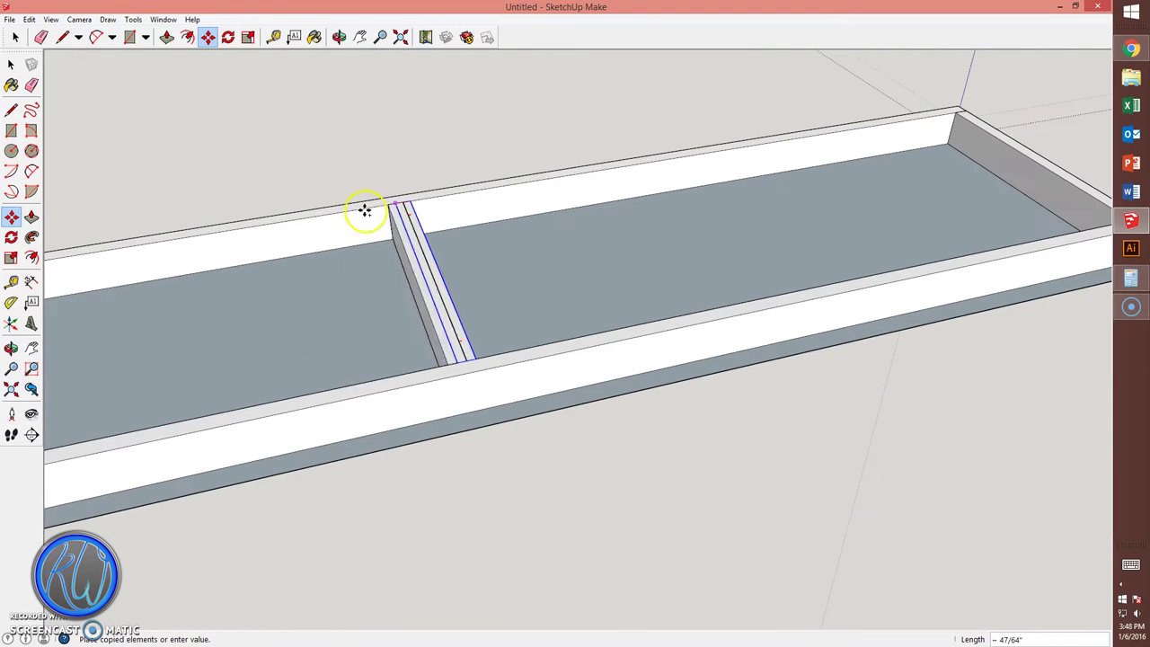
text(17.5)
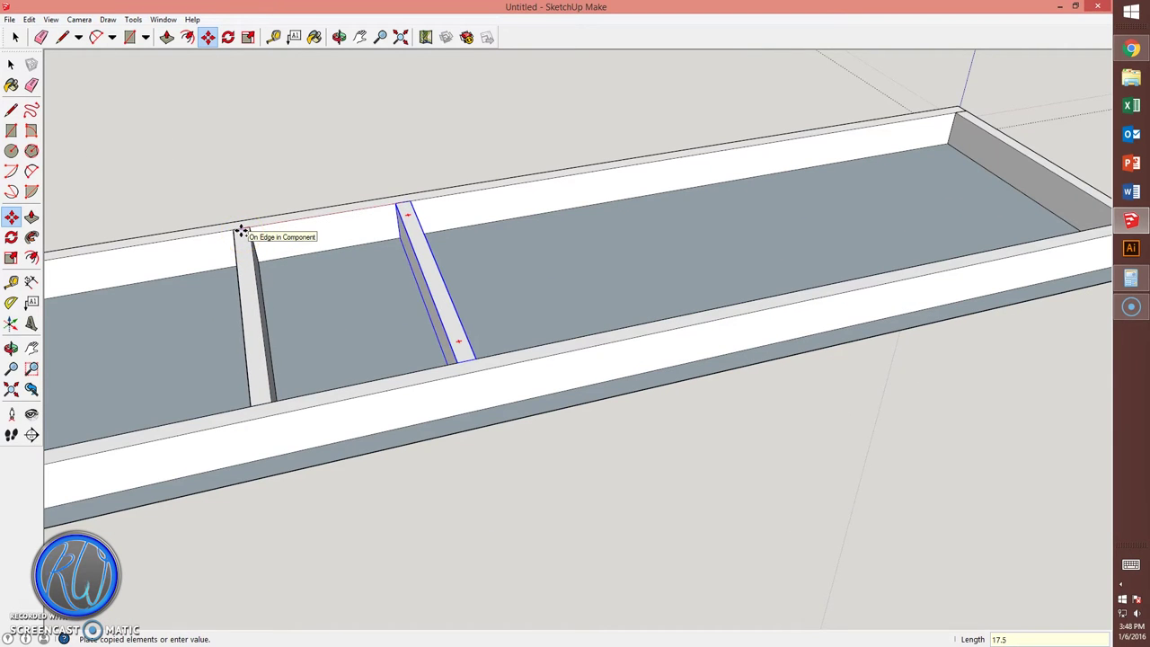
key(Return)
scroll(241, 228, down, 2)
scroll(257, 226, down, 2)
scroll(283, 220, up, 4)
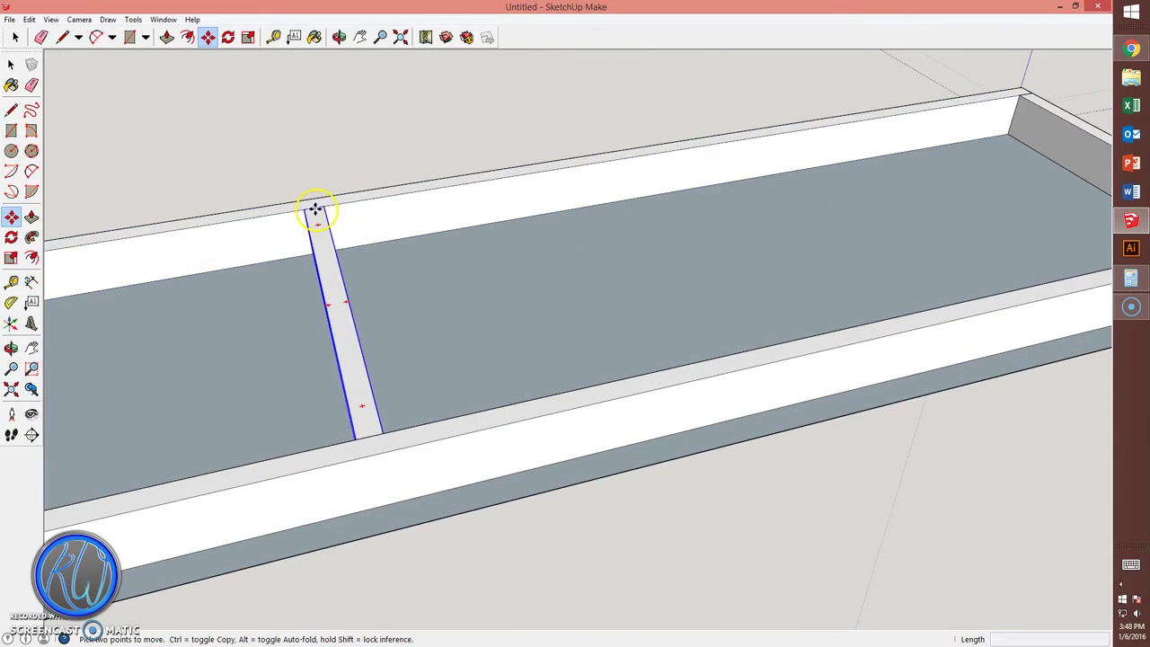
Copy further dividers into the frame to complete the four cubbies
click(315, 209)
click(463, 186)
scroll(463, 186, down, 5)
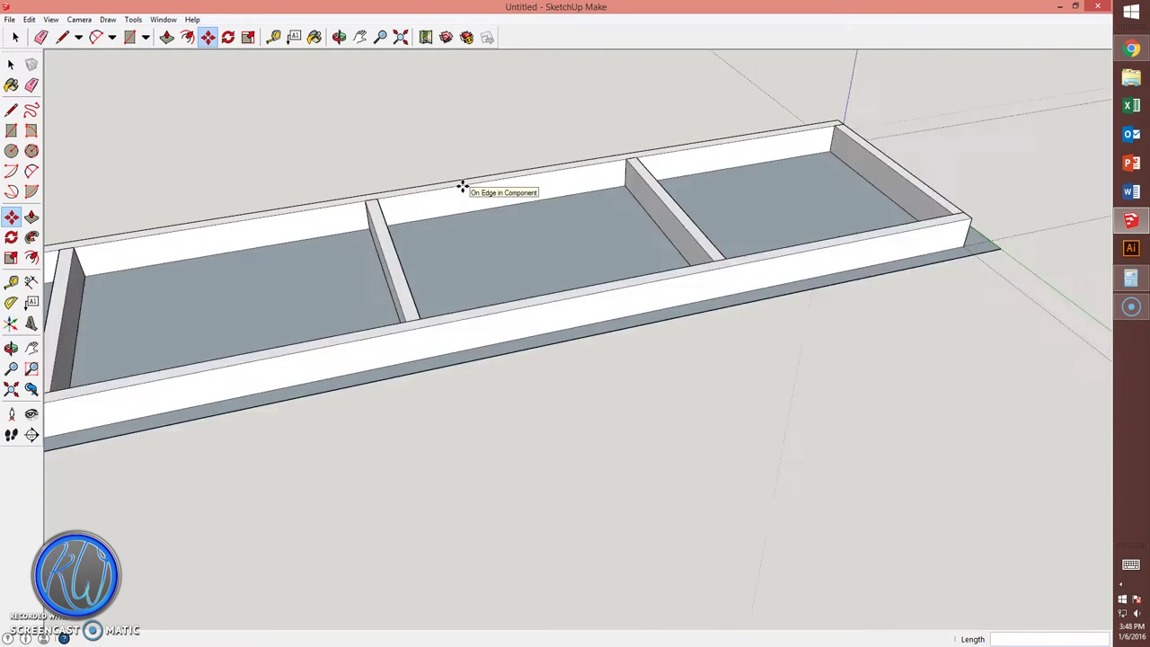
scroll(190, 332, down, 3)
key(space)
click(565, 418)
mouse_move(565, 419)
middle_down()
mouse_move(502, 373)
mouse_move(521, 321)
mouse_move(500, 249)
mouse_move(462, 219)
middle_up()
scroll(428, 280, up, 3)
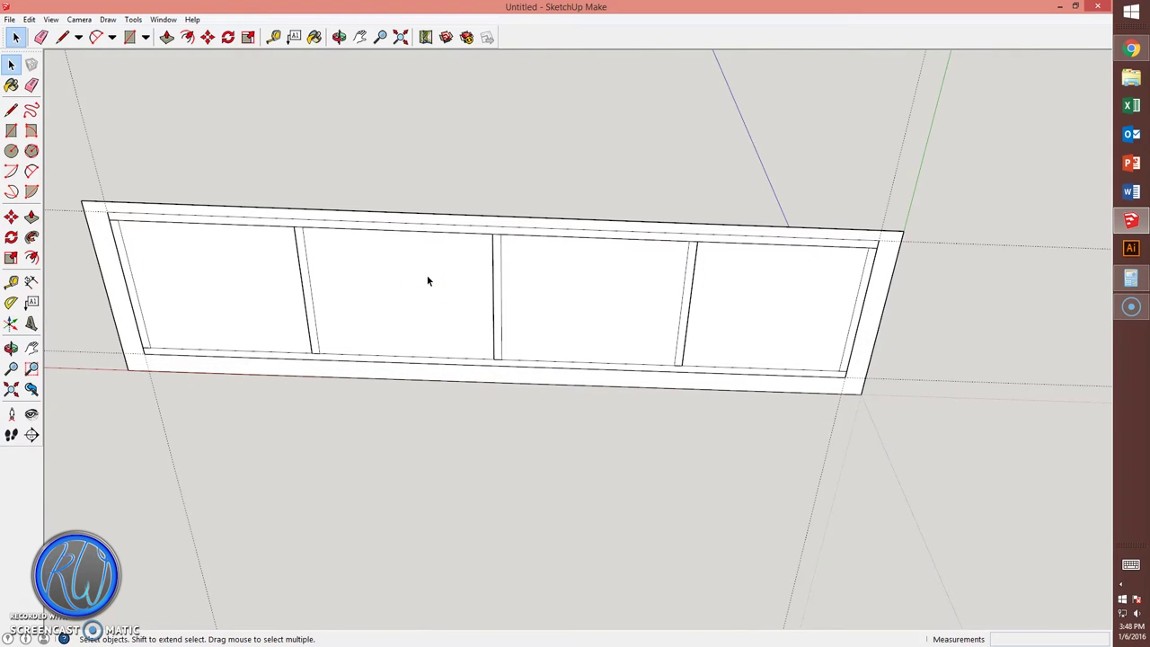
Delete the leftover guides and draw a rectangle spanning the frame's outer corners
click(437, 218)
click(939, 139)
click(112, 374)
key(r)
click(80, 201)
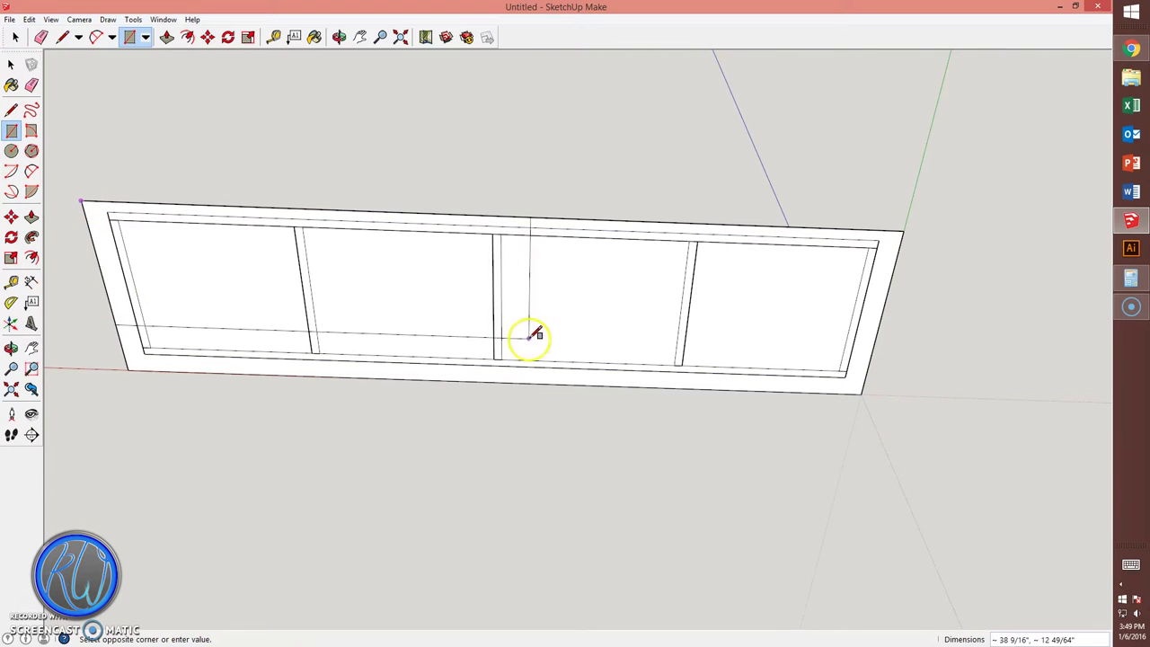
click(864, 391)
Push/Pull the rectangle into a thin panel and make it a component
key(p)
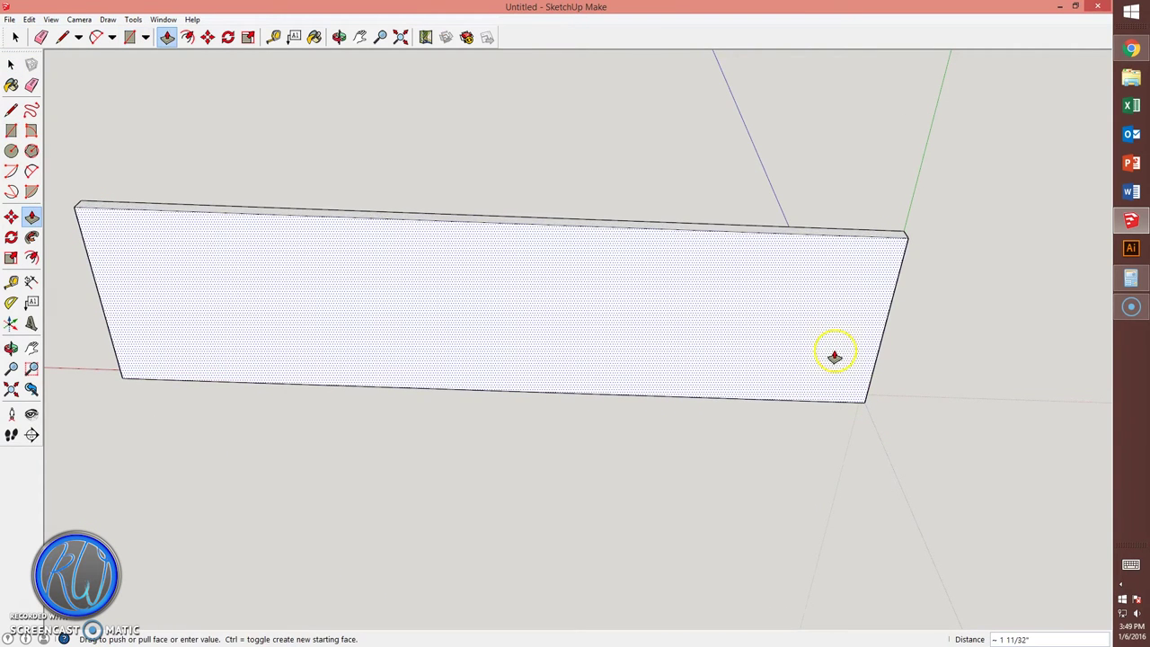
key(space)
double_click(764, 313)
key(g)
key(Return)
key(o)
mouse_move(765, 315)
mouse_down()
mouse_move(762, 359)
mouse_move(815, 377)
mouse_up()
key(space)
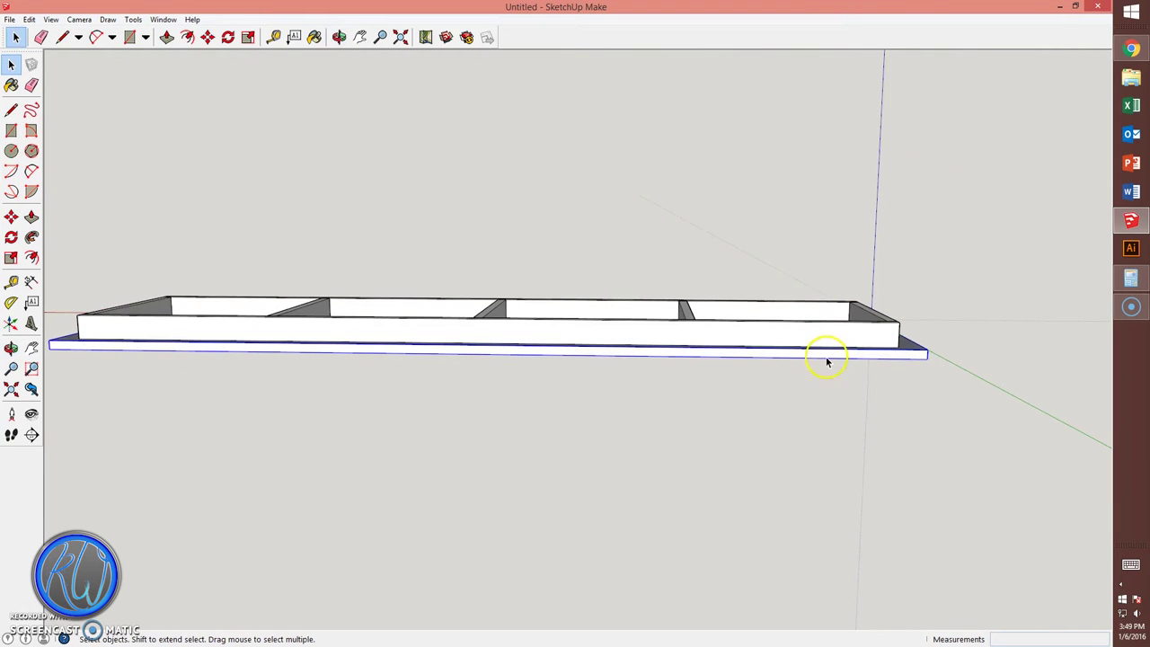
Move the panel 2 inches up the blue axis onto the frame's top
key(m)
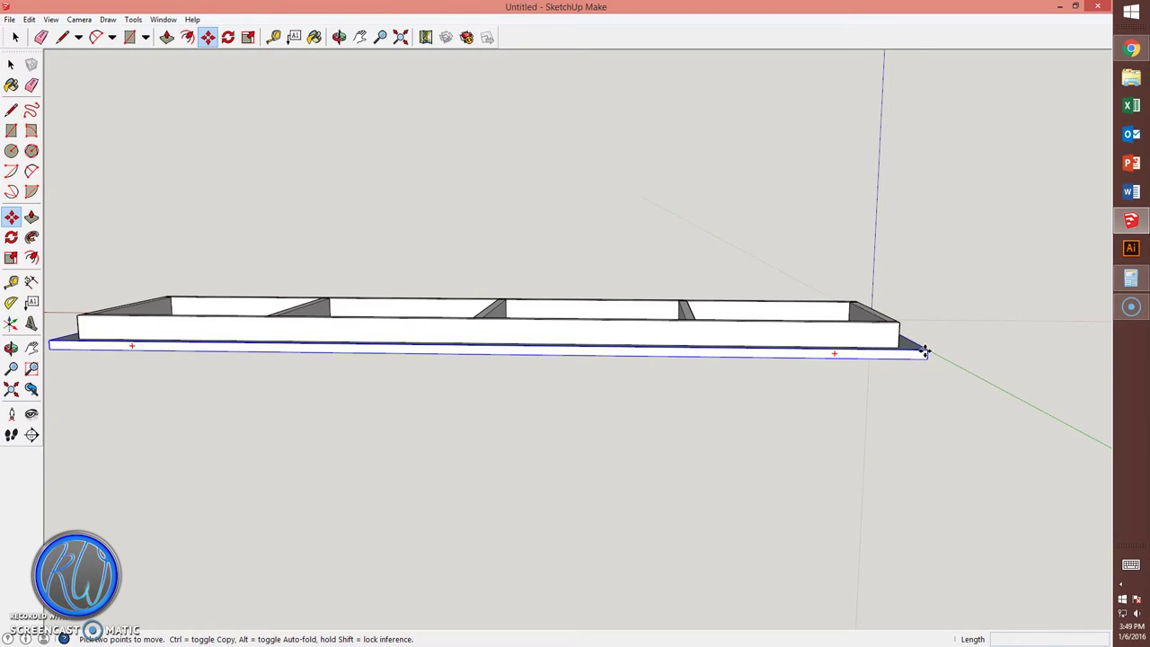
click(927, 347)
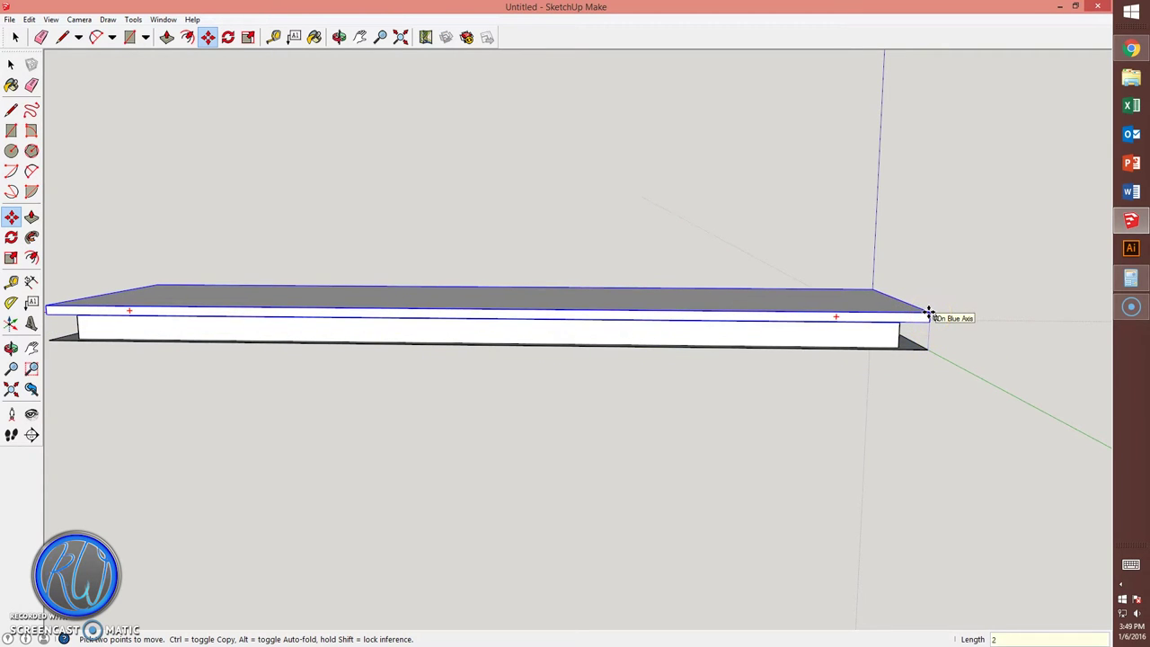
click(929, 312)
middle_drag(853, 416, 847, 300)
key(space)
mouse_move(994, 282)
middle_down()
mouse_move(814, 356)
mouse_move(832, 462)
mouse_move(862, 425)
mouse_move(891, 439)
middle_up()
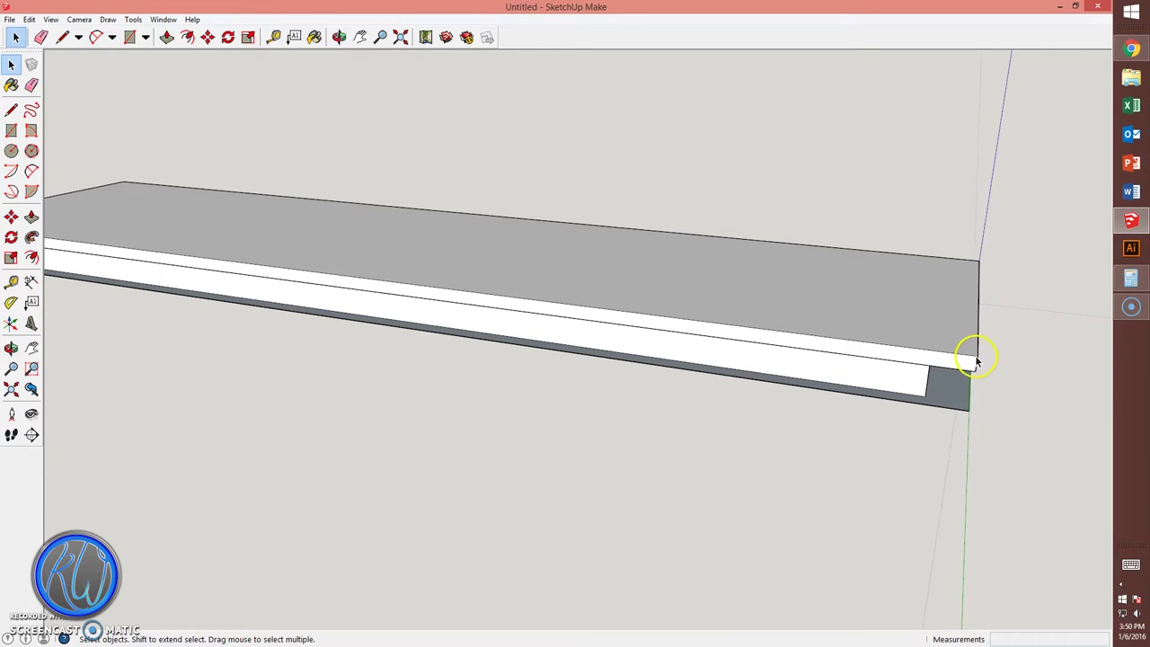
Place guide lines parallel to the top panel's front edge
key(t)
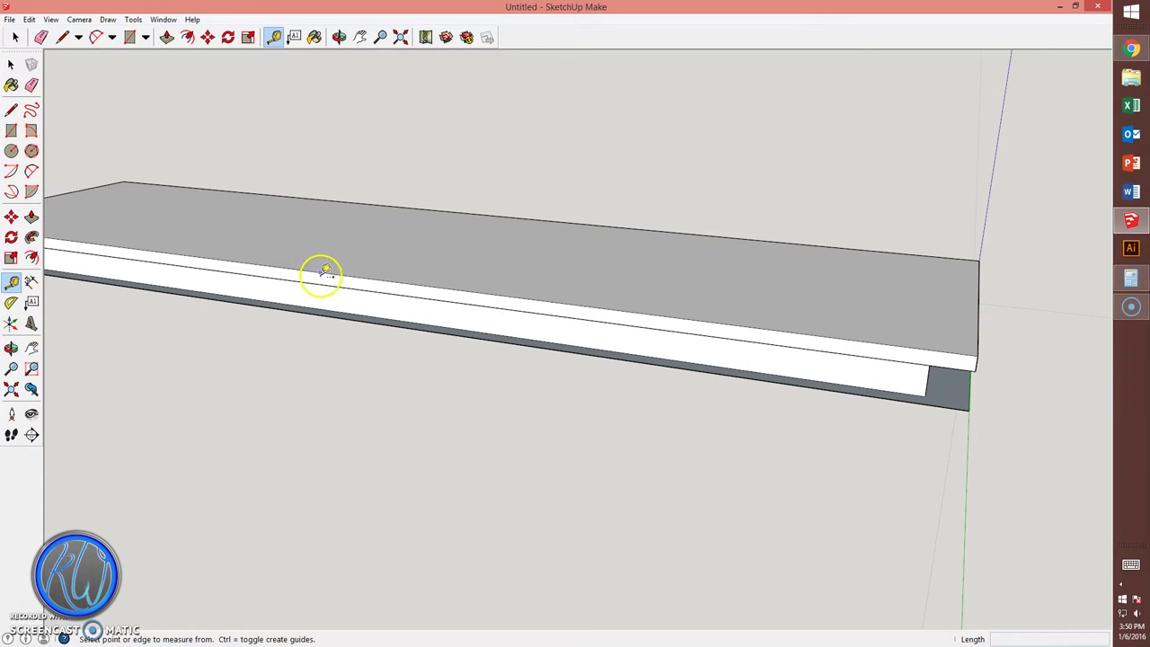
click(334, 273)
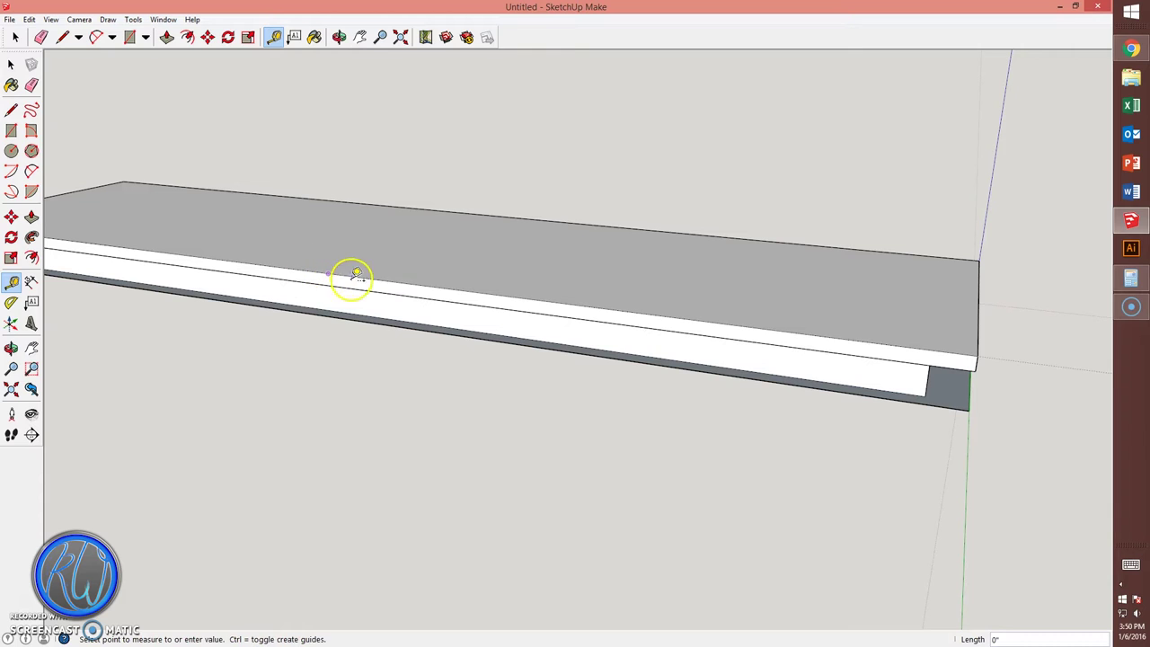
key(space)
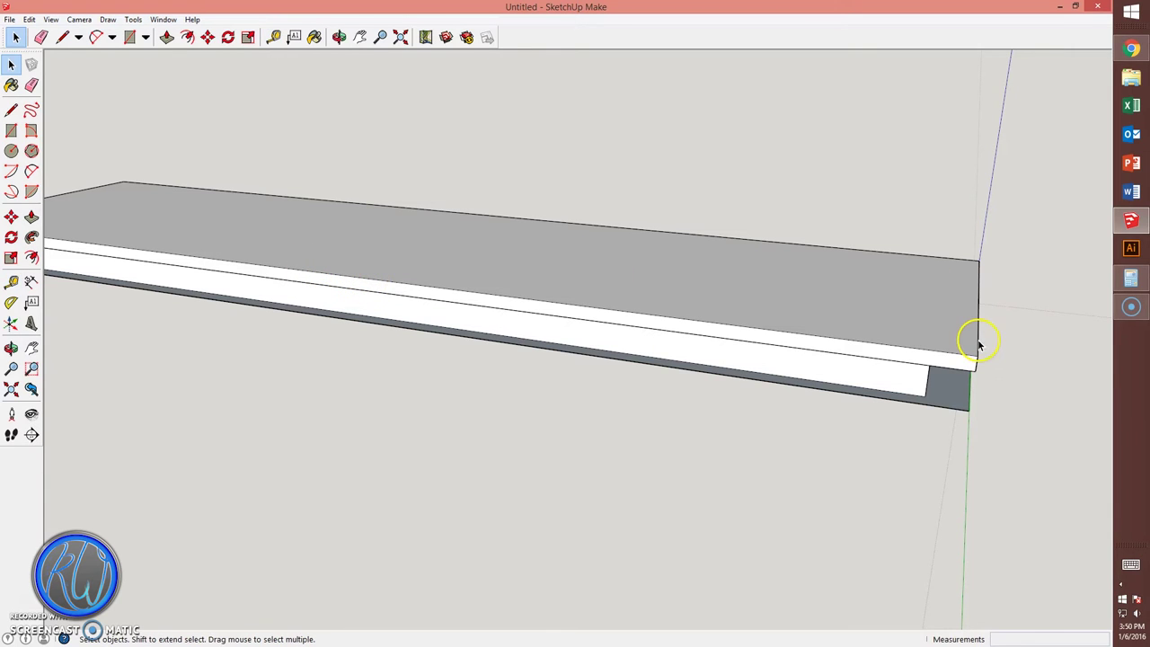
key(t)
click(979, 341)
click(334, 267)
click(350, 266)
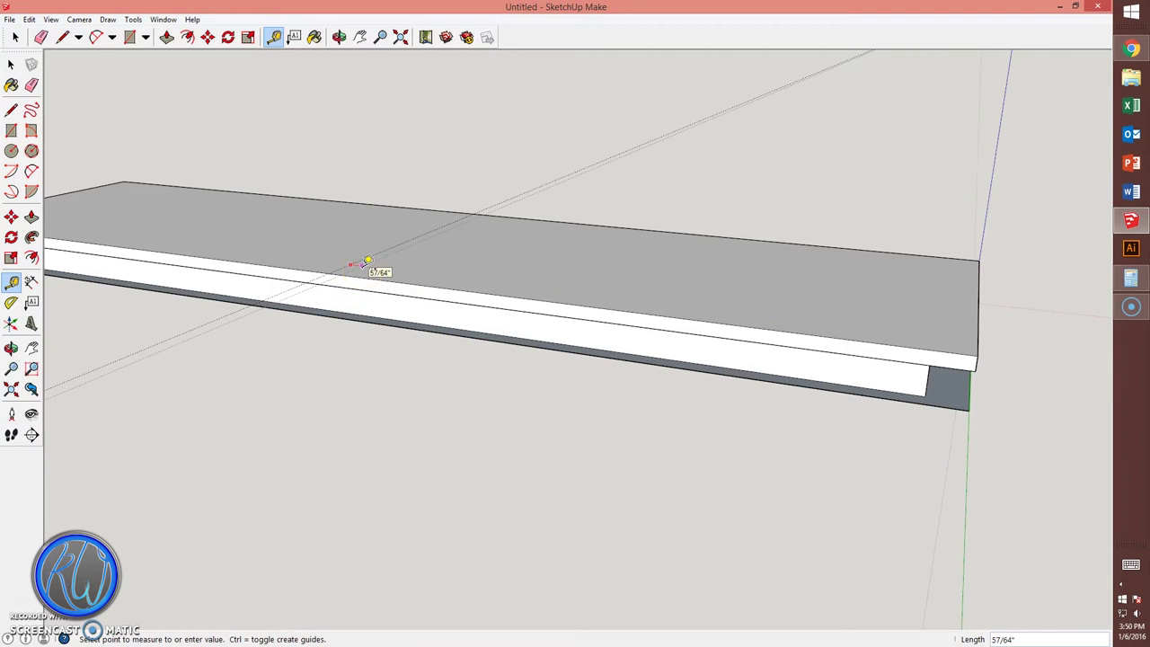
text(3/8)
key(Return)
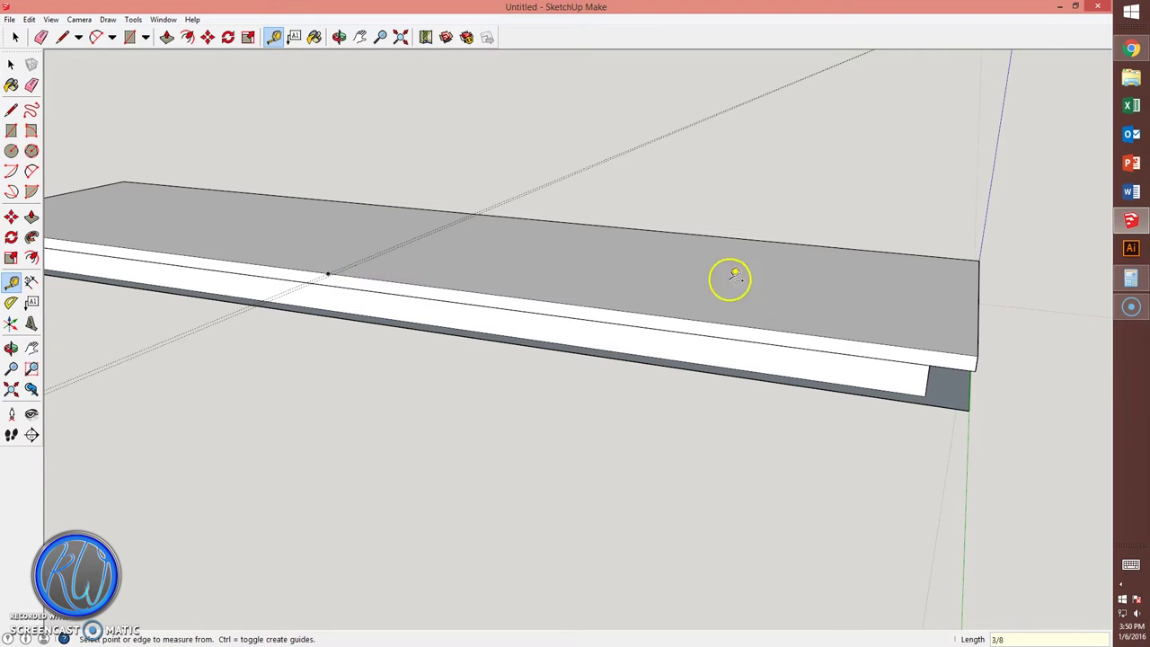
Add guides near the board's corner along the white band
click(973, 359)
key(Return)
click(968, 358)
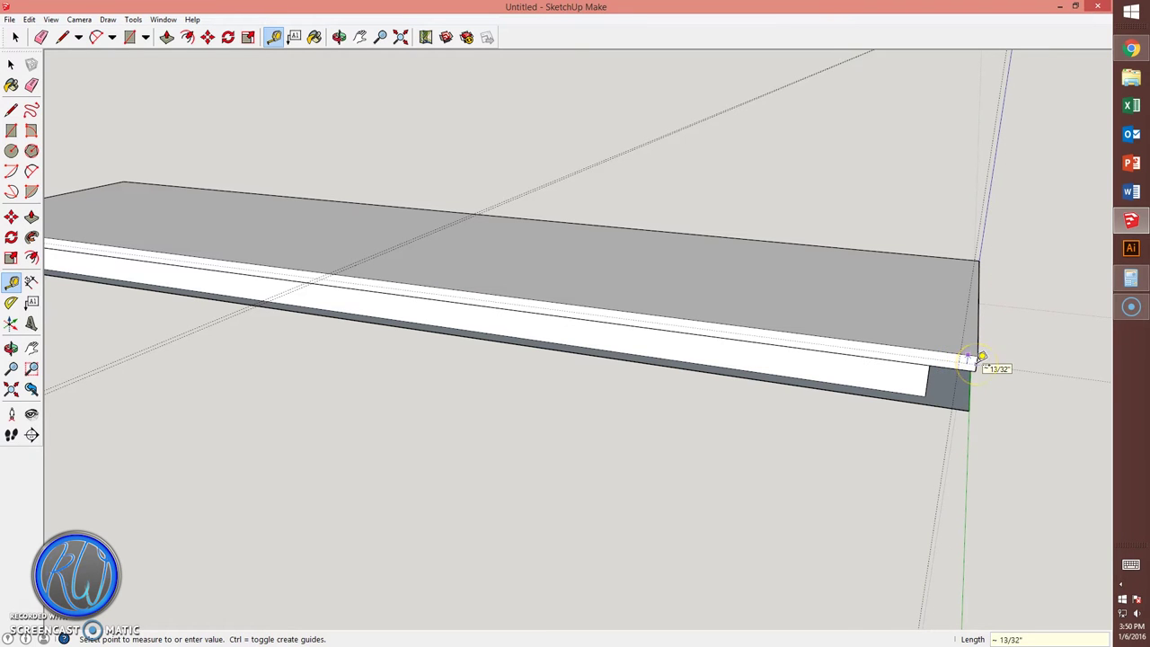
scroll(982, 356, up, 2)
click(983, 359)
scroll(931, 347, down, 2)
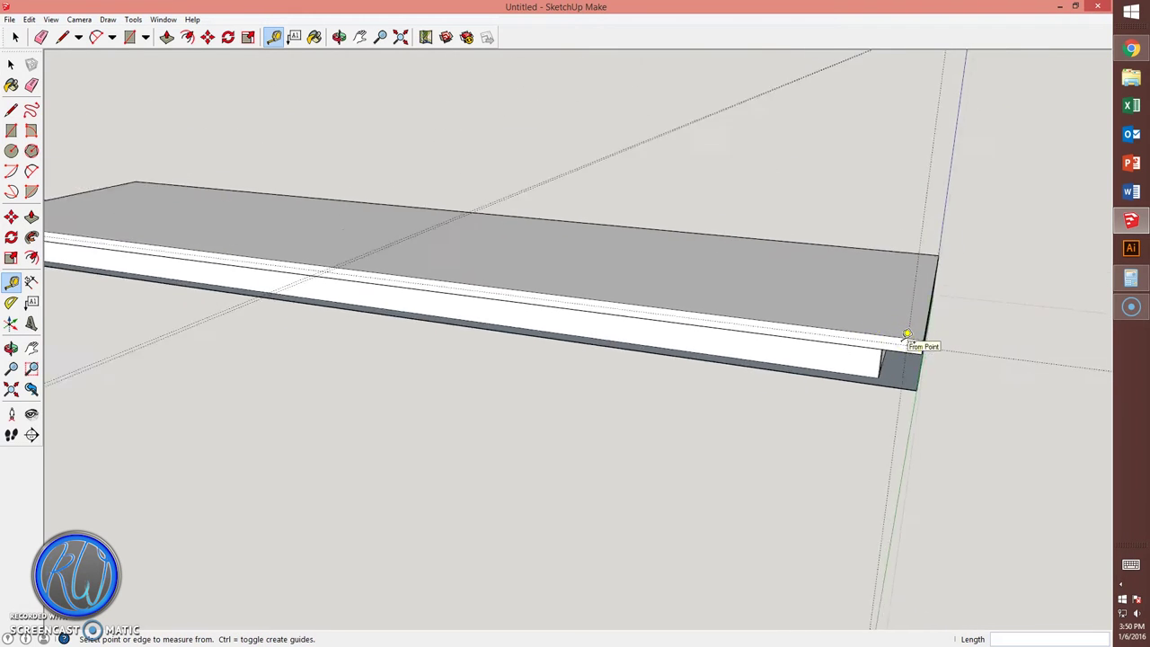
scroll(907, 335, down, 2)
scroll(418, 277, up, 1)
scroll(411, 283, up, 2)
Place guides 0.75 inch and 0.5 inch in from the board's end edge
click(409, 281)
text(.75)
key(Return)
click(515, 282)
key(Return)
scroll(534, 276, down, 1)
scroll(534, 276, down, 2)
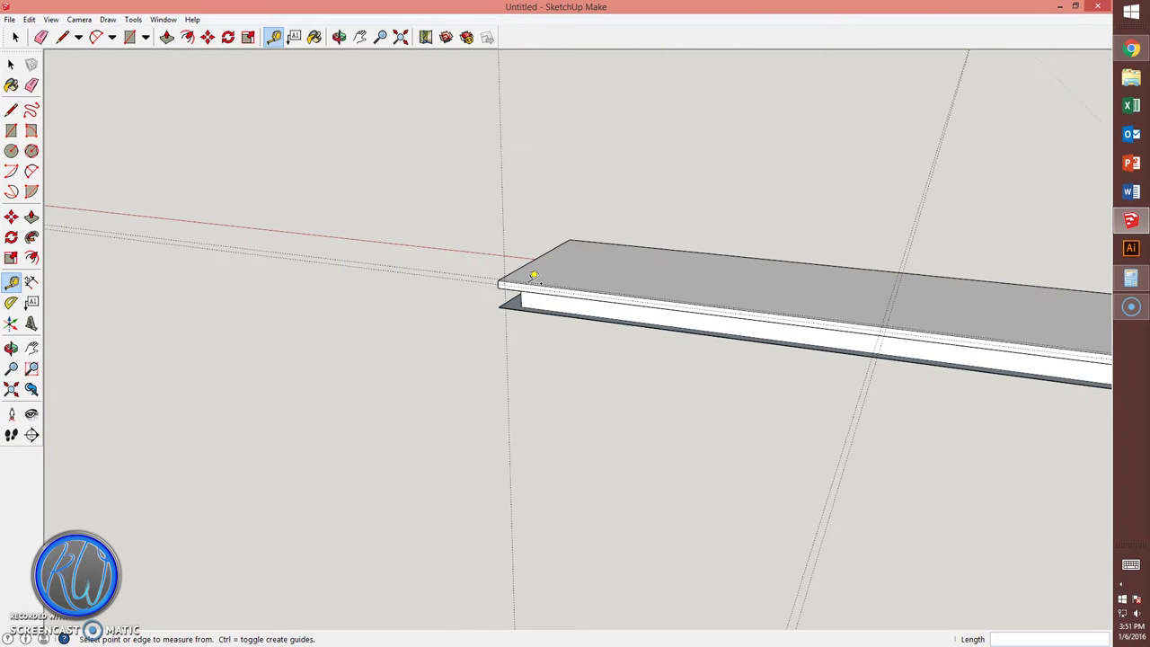
scroll(503, 282, up, 2)
scroll(503, 287, up, 2)
middle_drag(503, 287, 608, 308)
Inside the top board group, outline a small rectangle on the end face and push it along the board
key(space)
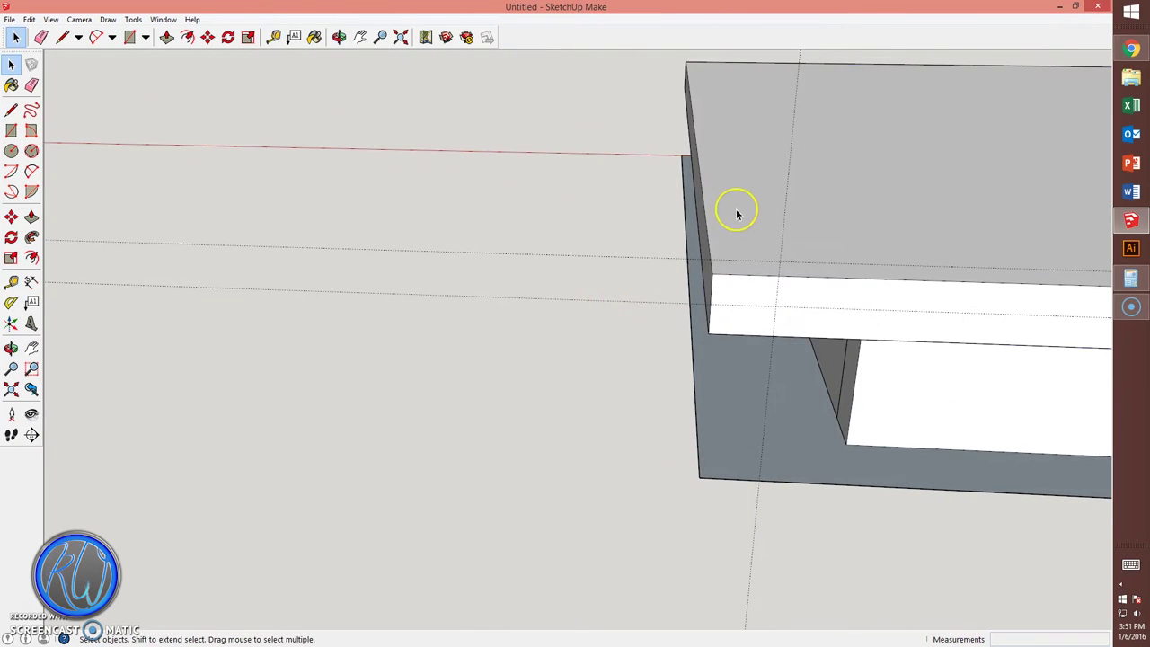
double_click(736, 212)
key(l)
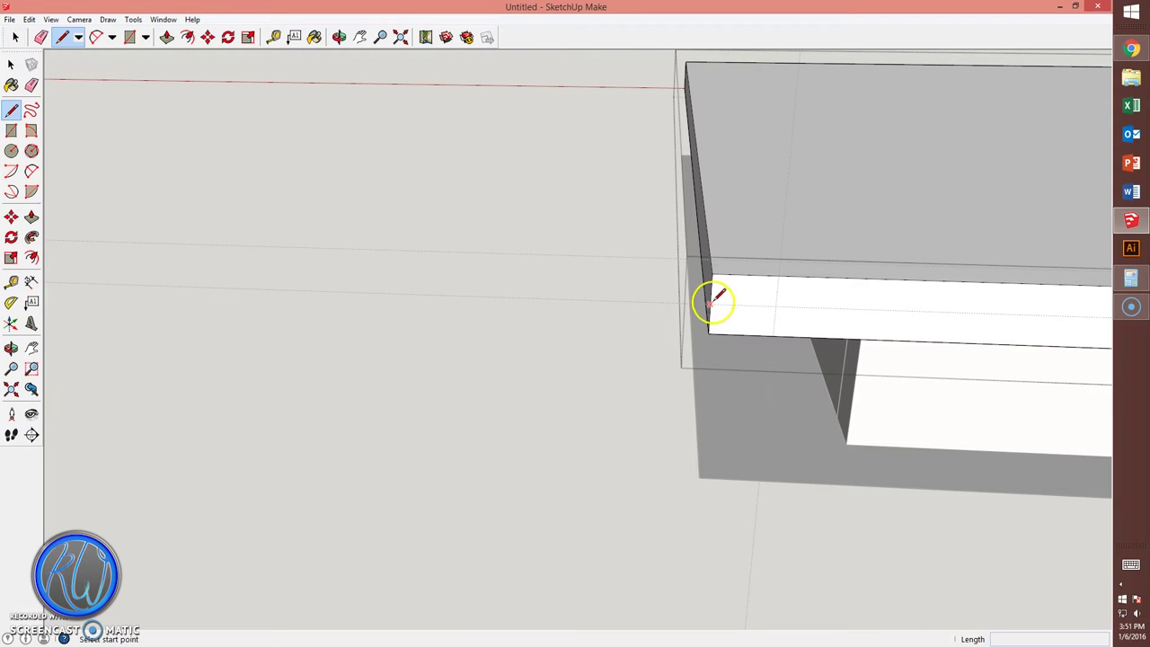
click(774, 306)
click(776, 276)
middle_drag(778, 278, 829, 251)
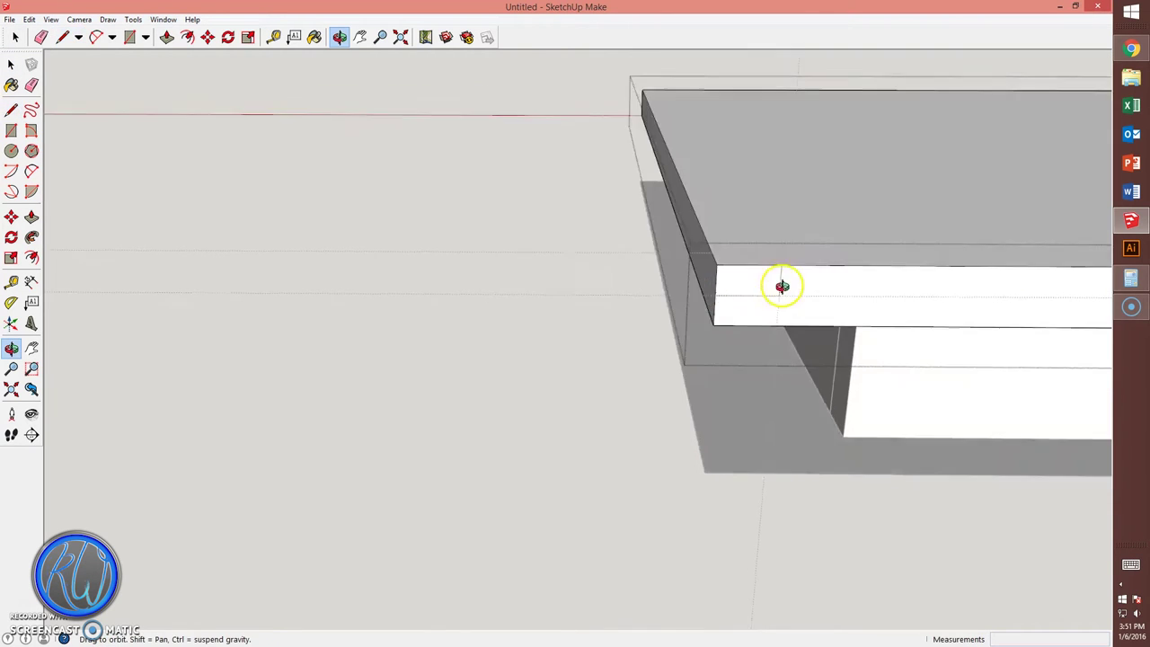
key(p)
drag(770, 270, 521, 160)
mouse_move(1039, 239)
middle_down()
mouse_move(868, 267)
mouse_move(488, 240)
mouse_move(803, 252)
middle_up()
scroll(862, 265, down, 2)
scroll(816, 257, up, 1)
scroll(830, 267, up, 2)
scroll(848, 277, up, 2)
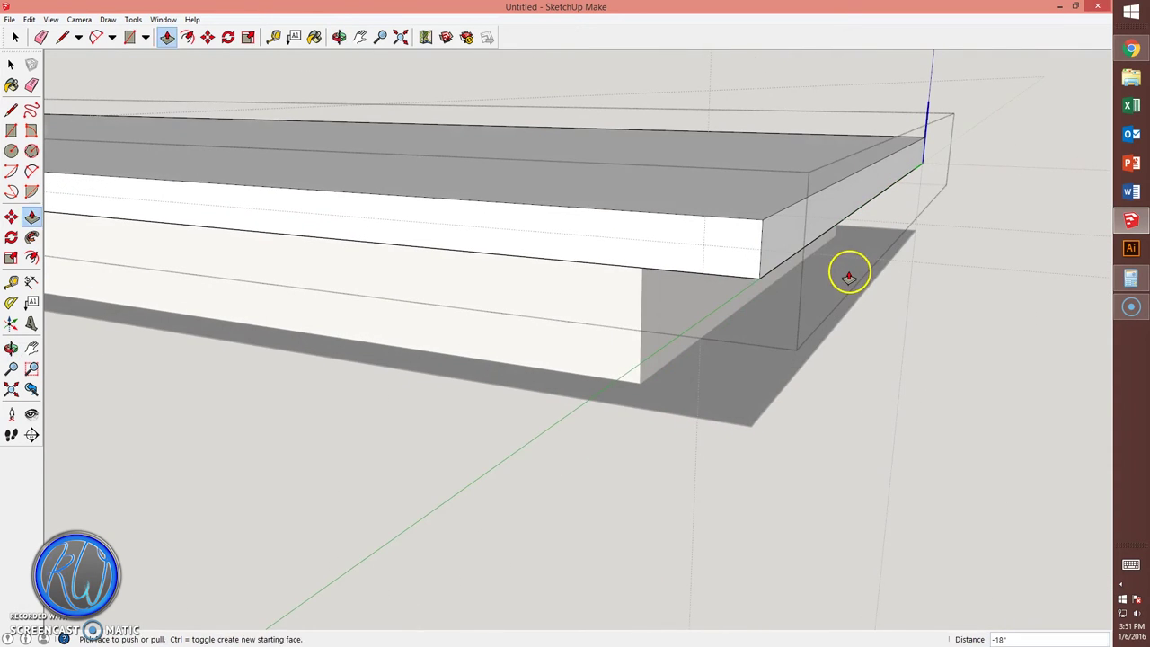
Draw two edges on the board's end face and pull out the end strip
key(l)
click(704, 219)
click(704, 244)
click(761, 244)
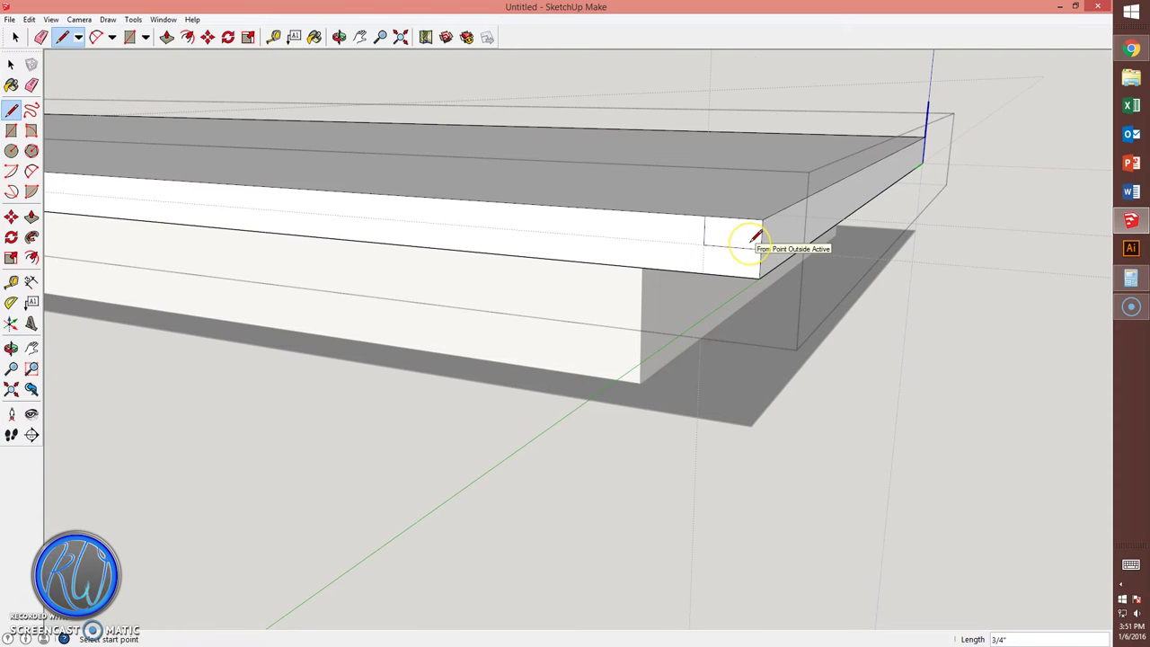
key(p)
drag(745, 243, 955, 154)
mouse_move(955, 153)
middle_down()
mouse_move(790, 369)
mouse_move(885, 412)
mouse_move(726, 206)
middle_up()
Start the 70 1/2-inch line along the board's top face
key(l)
click(706, 199)
scroll(629, 215, down, 1)
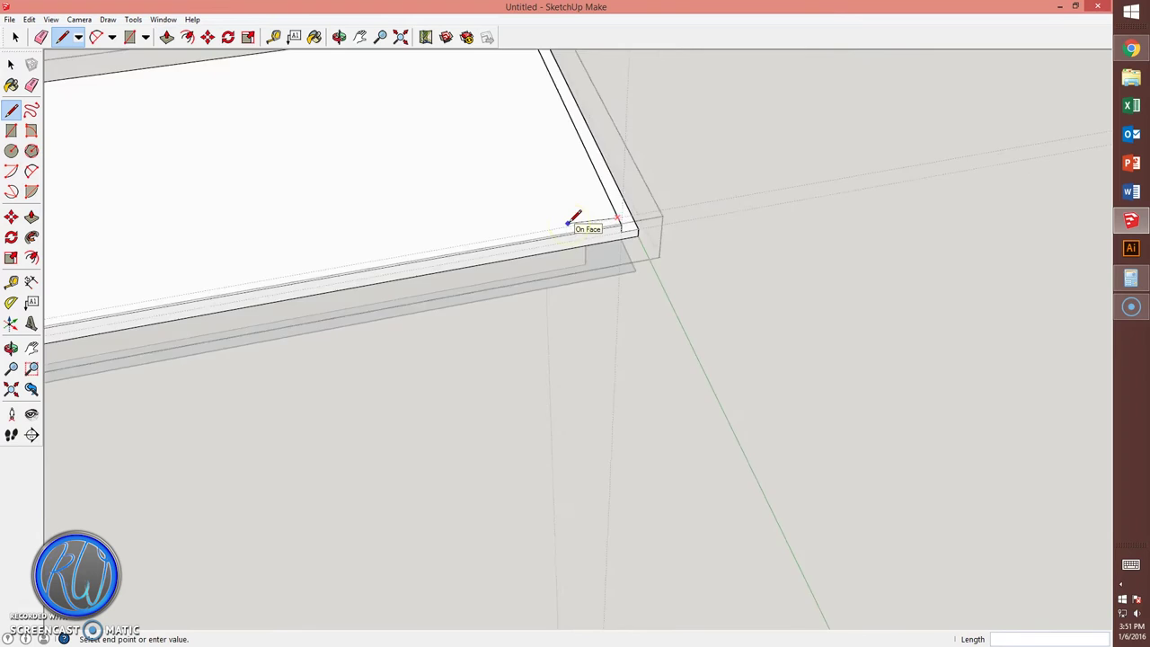
scroll(141, 249, down, 3)
scroll(108, 302, up, 1)
scroll(98, 314, up, 3)
Finish the top-face line and draw a 17.5 x .75 strip across the board
click(59, 325)
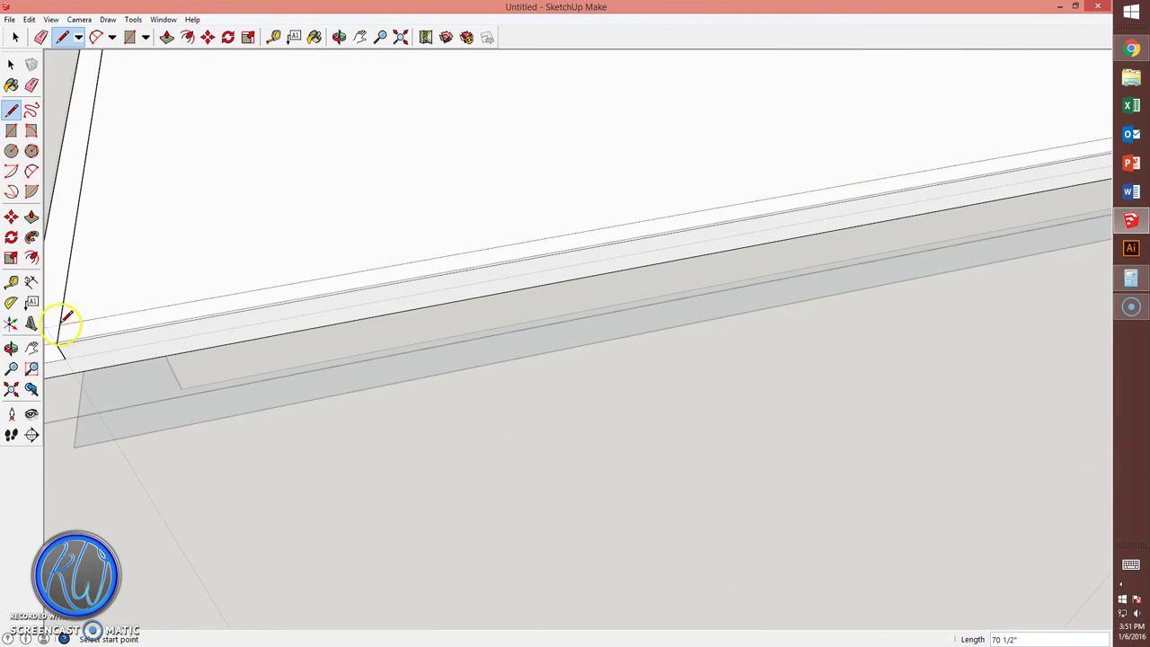
key(p)
mouse_move(150, 336)
middle_down()
mouse_move(145, 304)
mouse_move(629, 249)
mouse_move(572, 264)
middle_up()
key(r)
click(734, 273)
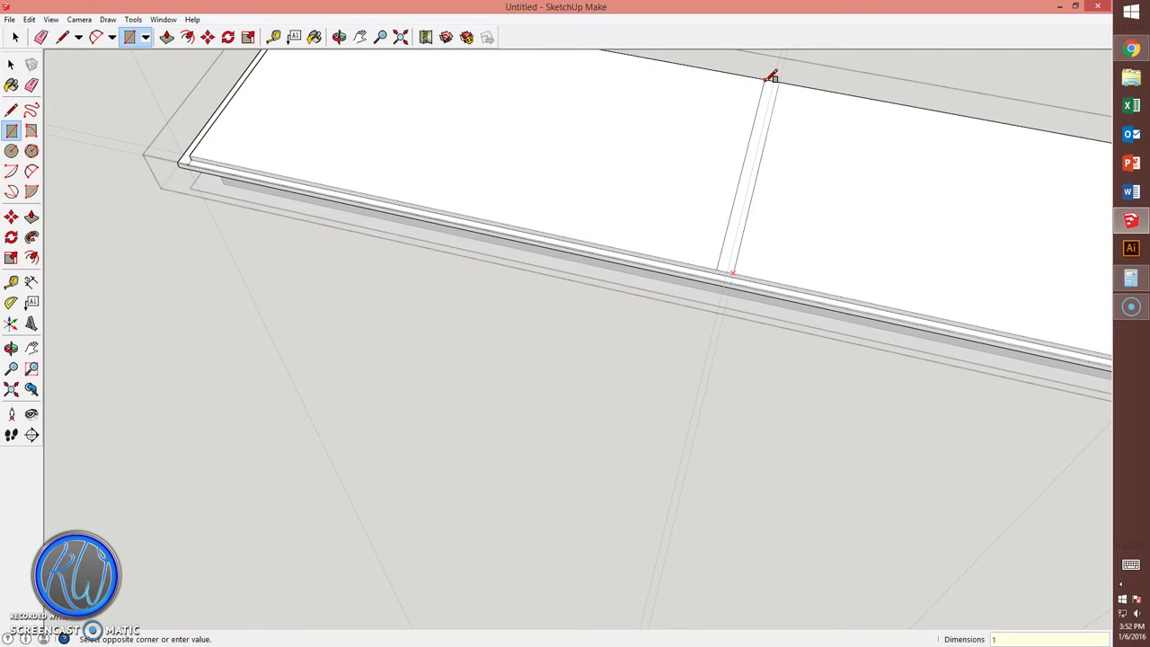
text(7.5,7)
key(Return)
click(733, 273)
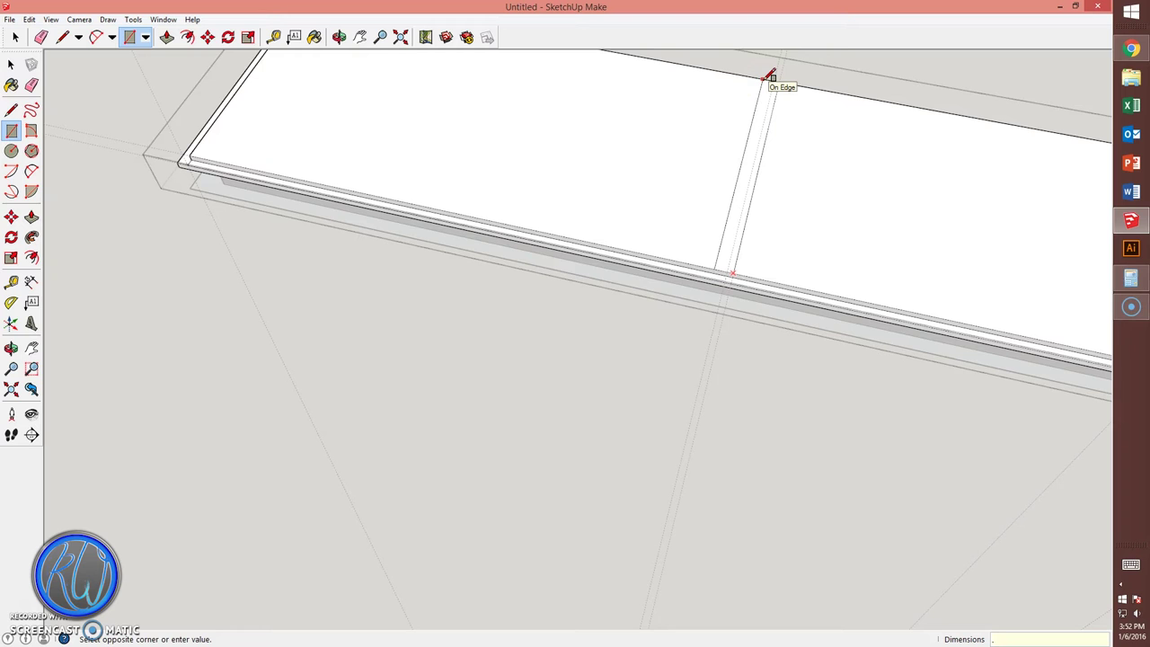
click(770, 77)
Push the strip down 3/8 inch to form the groove
key(p)
drag(753, 162, 729, 280)
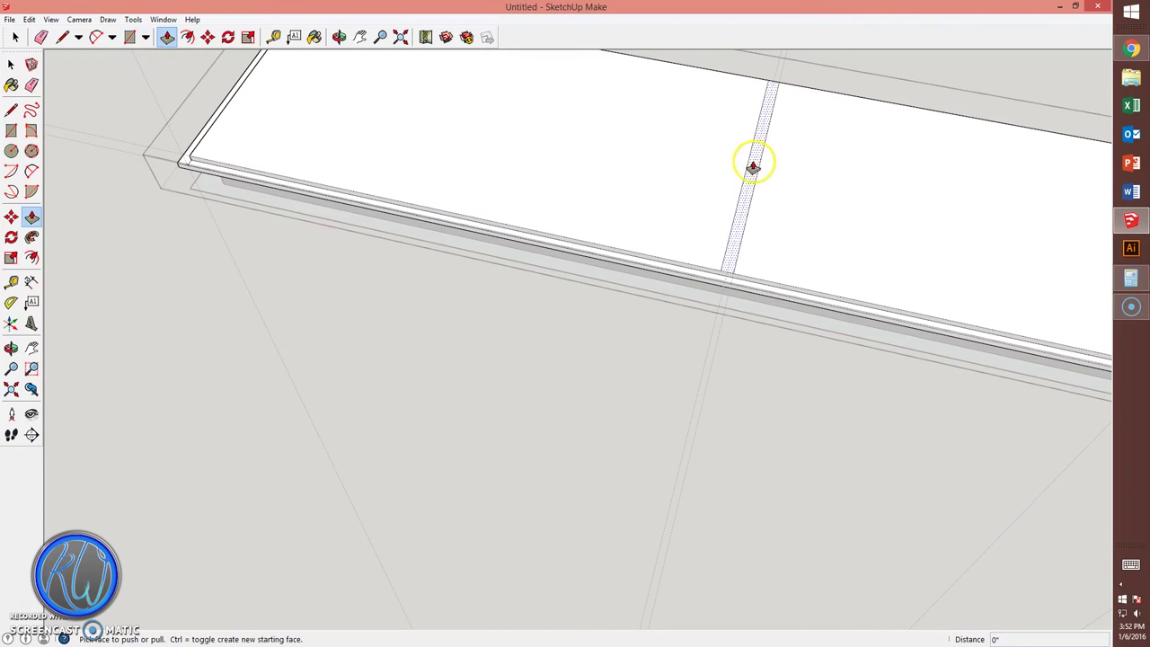
scroll(728, 270, up, 2)
scroll(729, 226, up, 3)
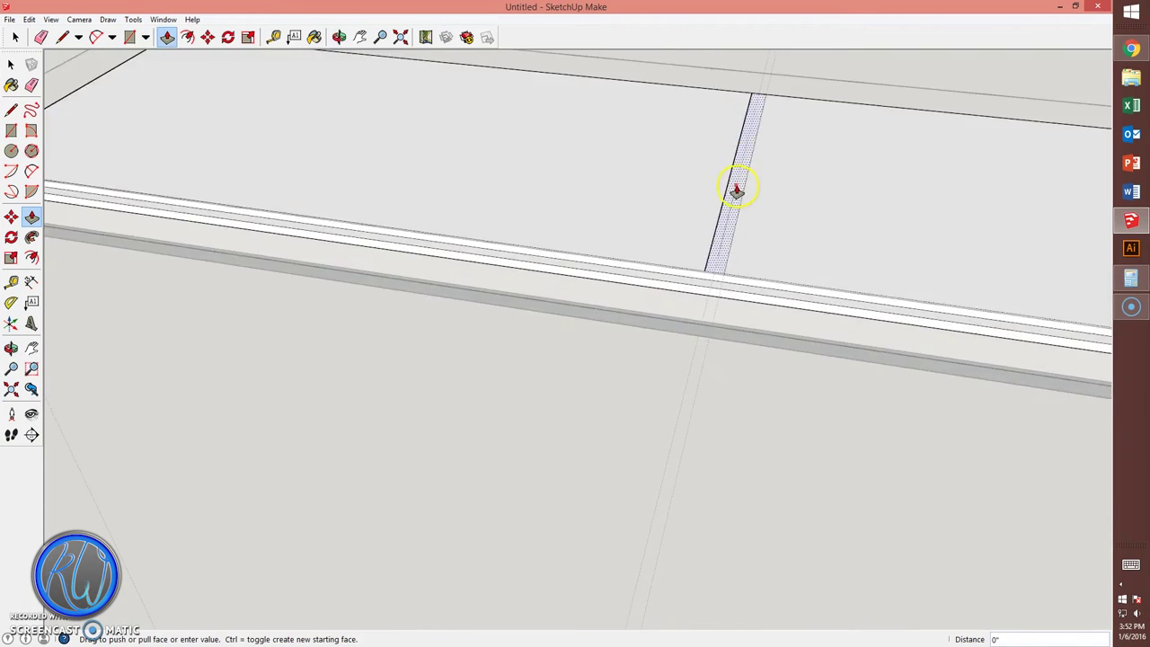
scroll(731, 188, up, 2)
click(710, 331)
scroll(706, 333, down, 5)
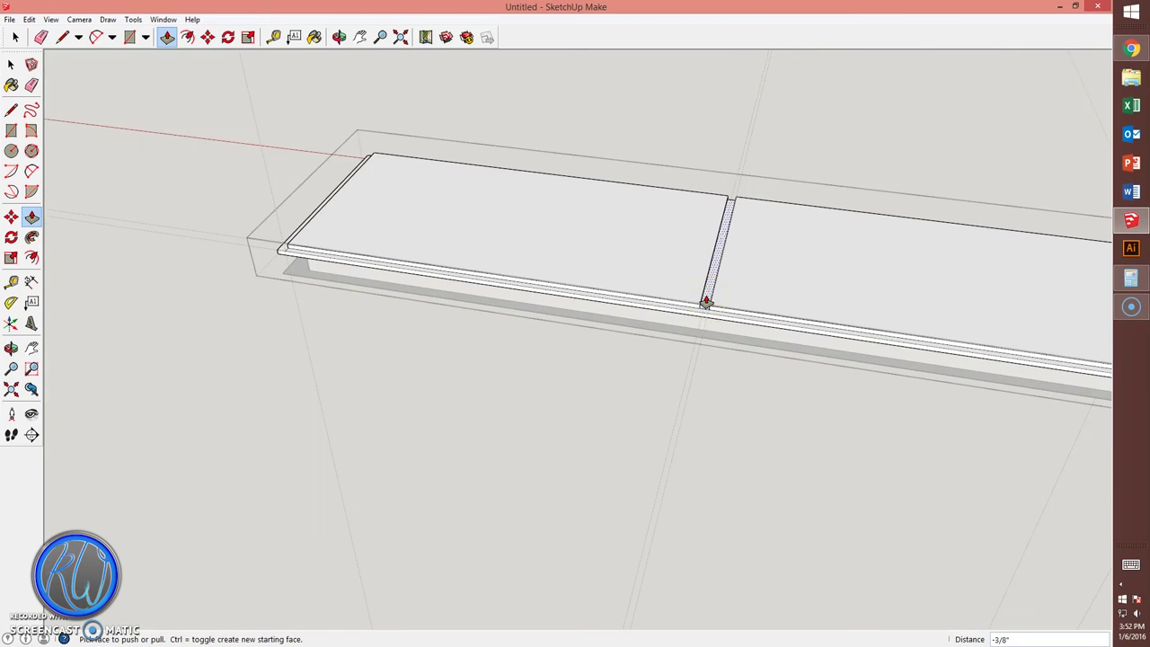
key(space)
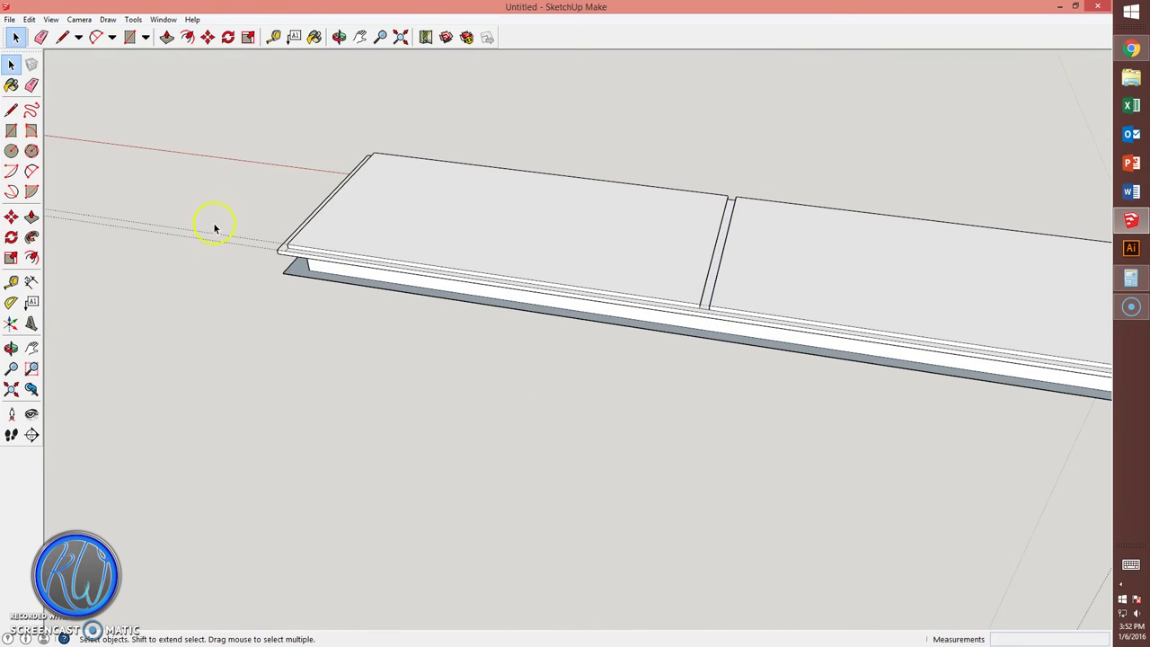
scroll(177, 300, down, 2)
Check the spacing in Calculator and place a guide 17.5 inches from the middle groove
click(742, 482)
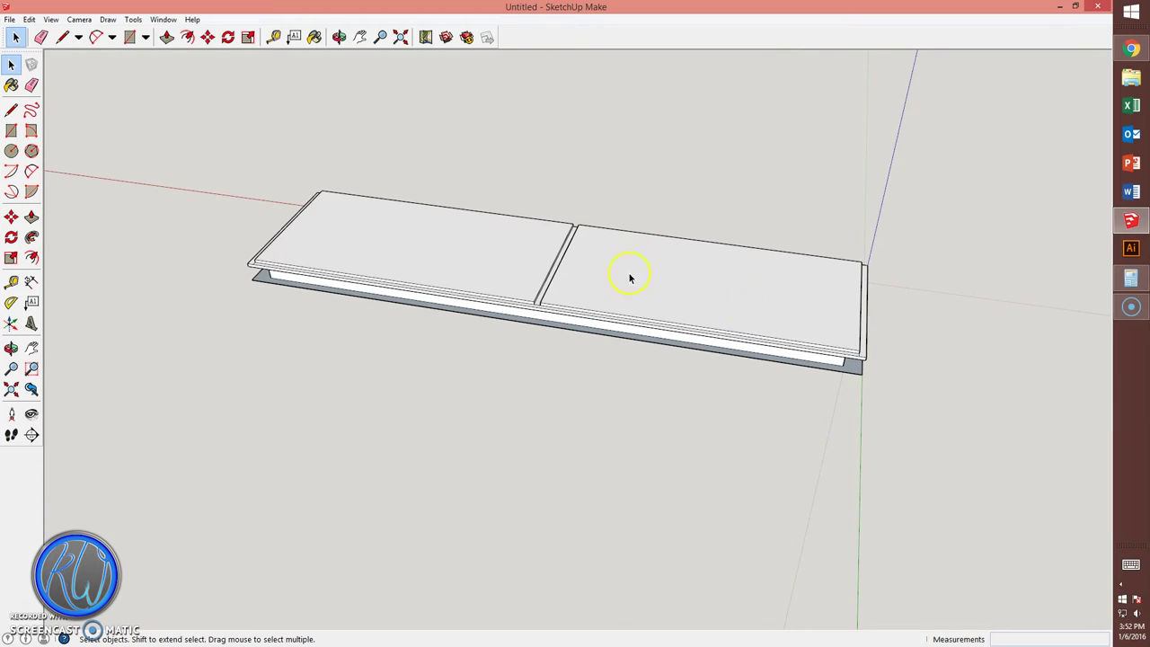
key(t)
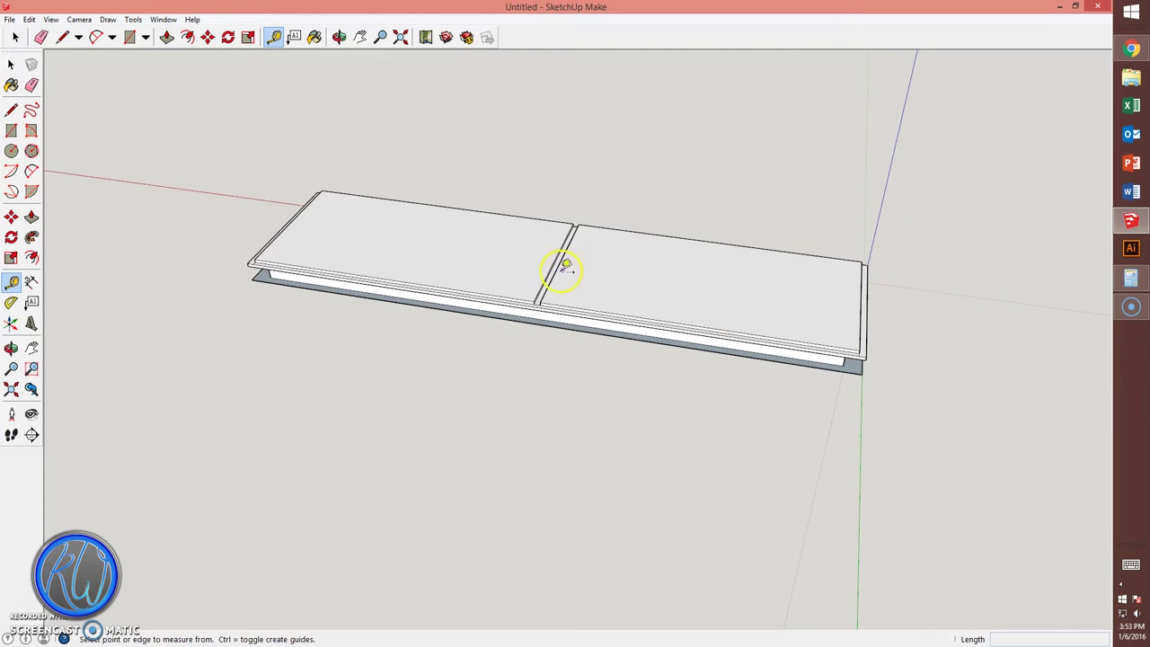
click(543, 291)
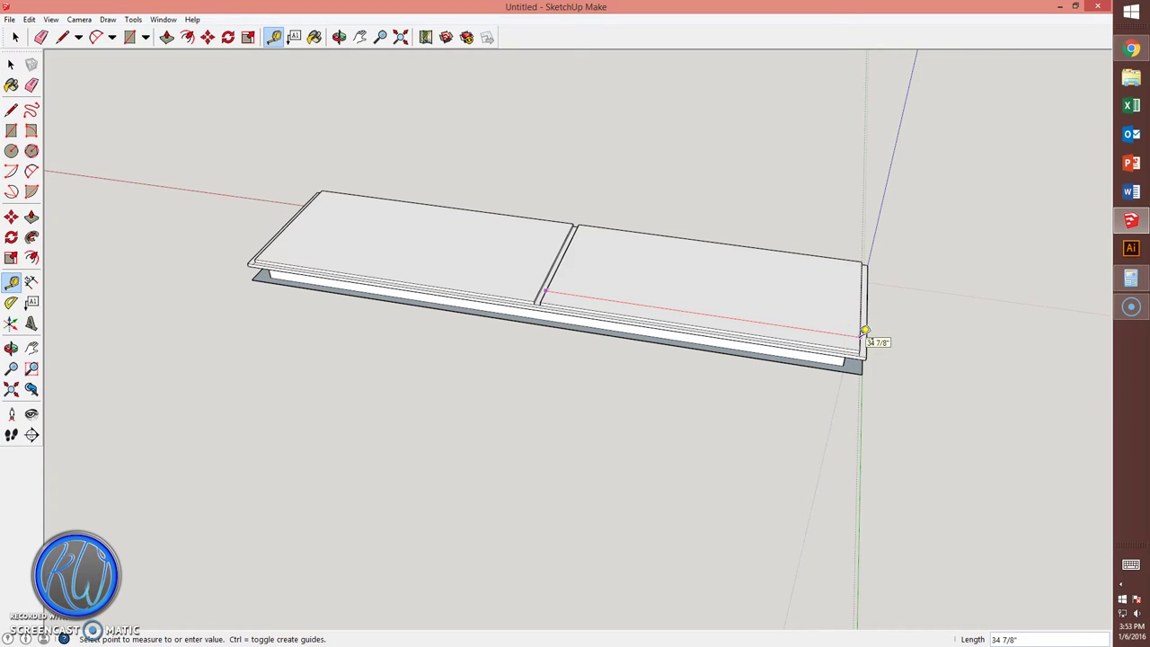
click(1131, 278)
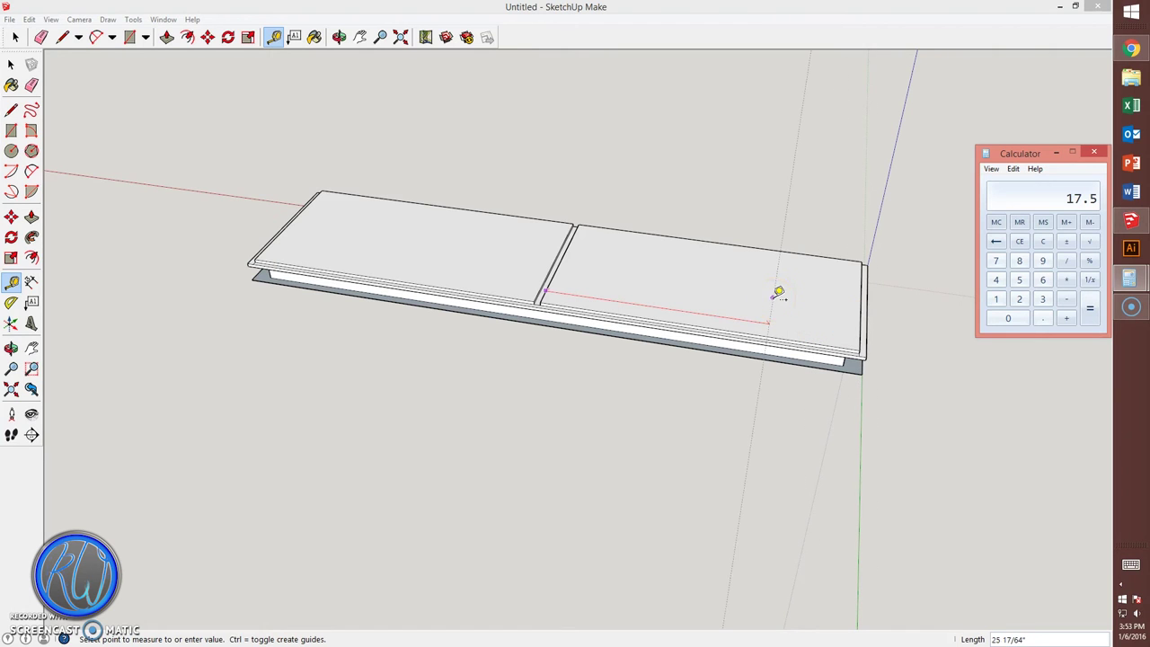
click(767, 12)
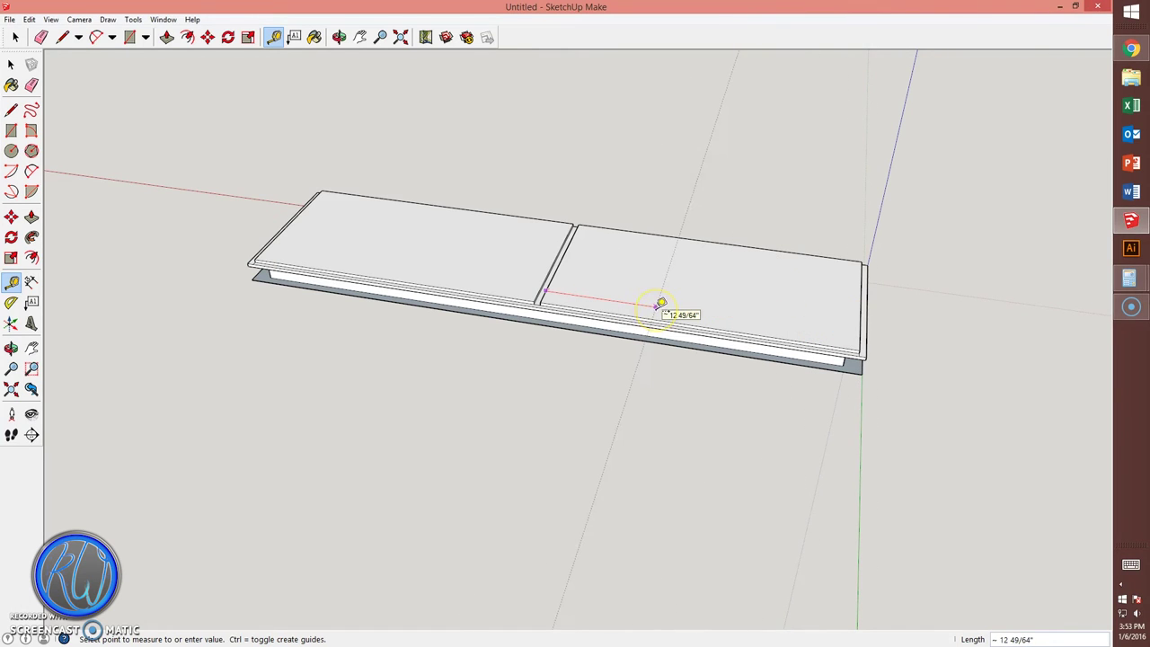
text(5)
key(Return)
Add further parallel guide lines from the groove edge and the board's left side
click(543, 280)
click(449, 252)
click(396, 271)
click(412, 269)
click(697, 299)
Select the top board and start the next groove rectangle at the guide
key(space)
click(704, 320)
scroll(705, 320, up, 4)
key(r)
drag(674, 336, 742, 166)
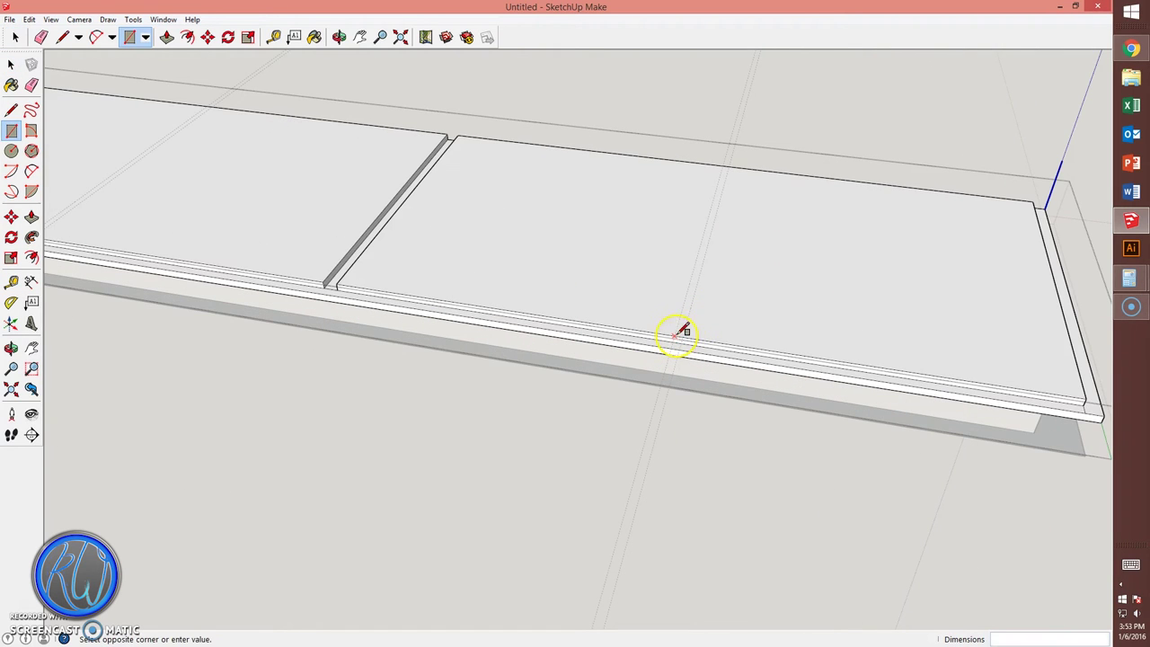
Finish the second groove rectangle and push it down to the same 3/8-inch depth
click(745, 162)
key(p)
double_click(686, 336)
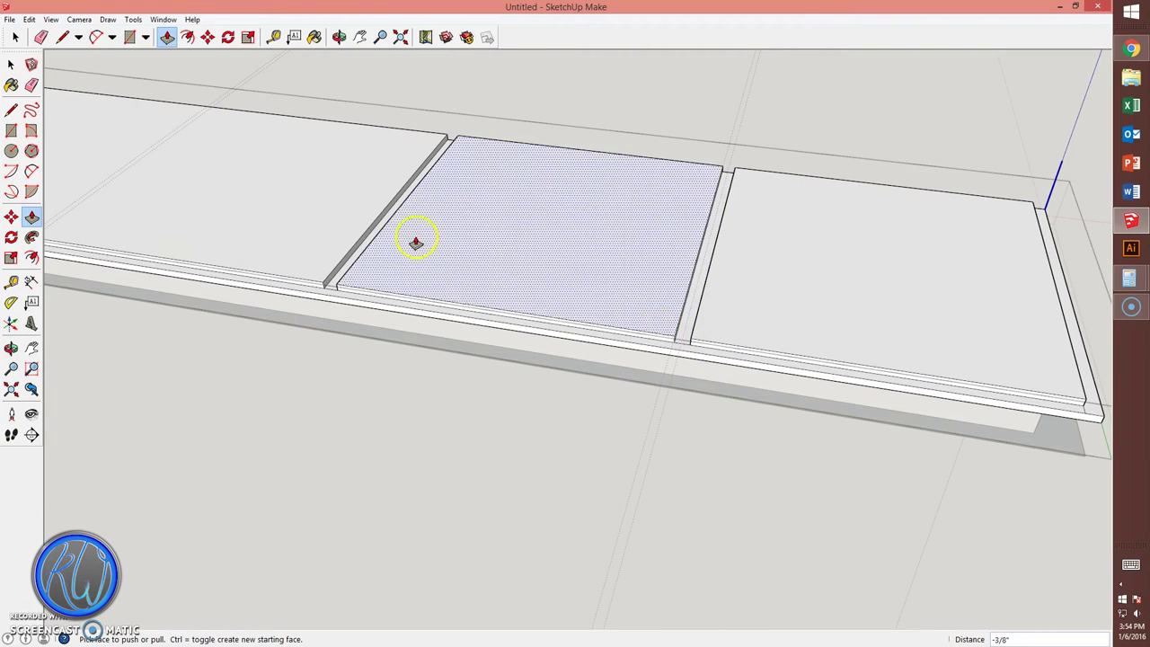
shift+middle_drag(187, 198, 232, 208)
scroll(731, 278, down, 3)
scroll(287, 196, up, 3)
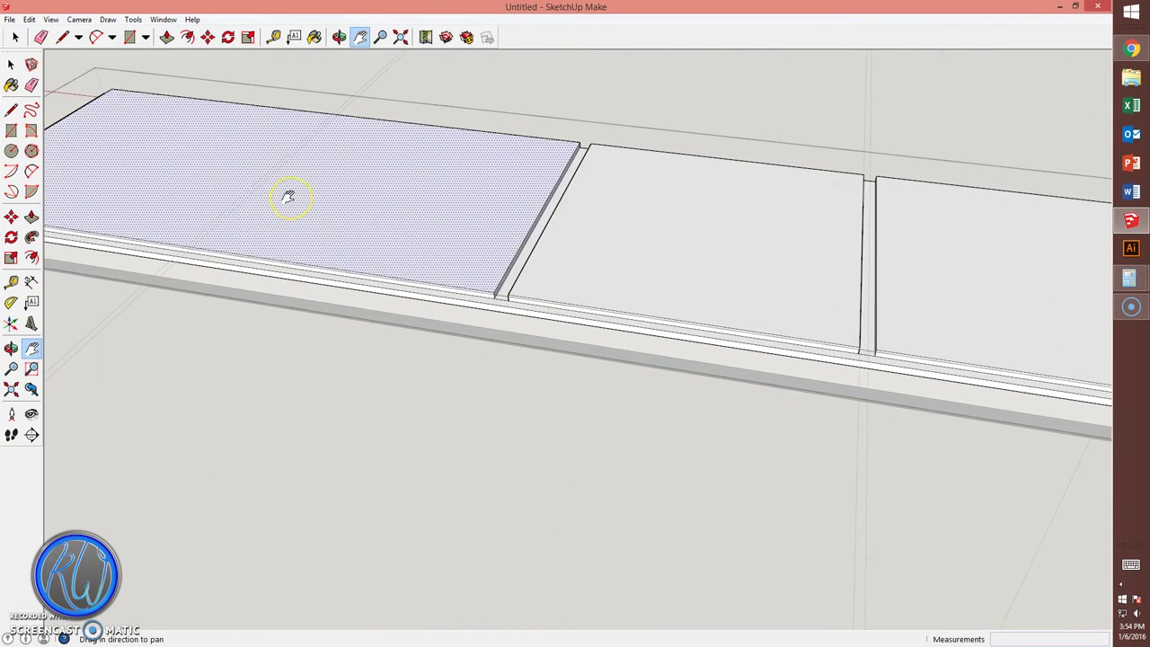
drag(288, 196, 424, 235)
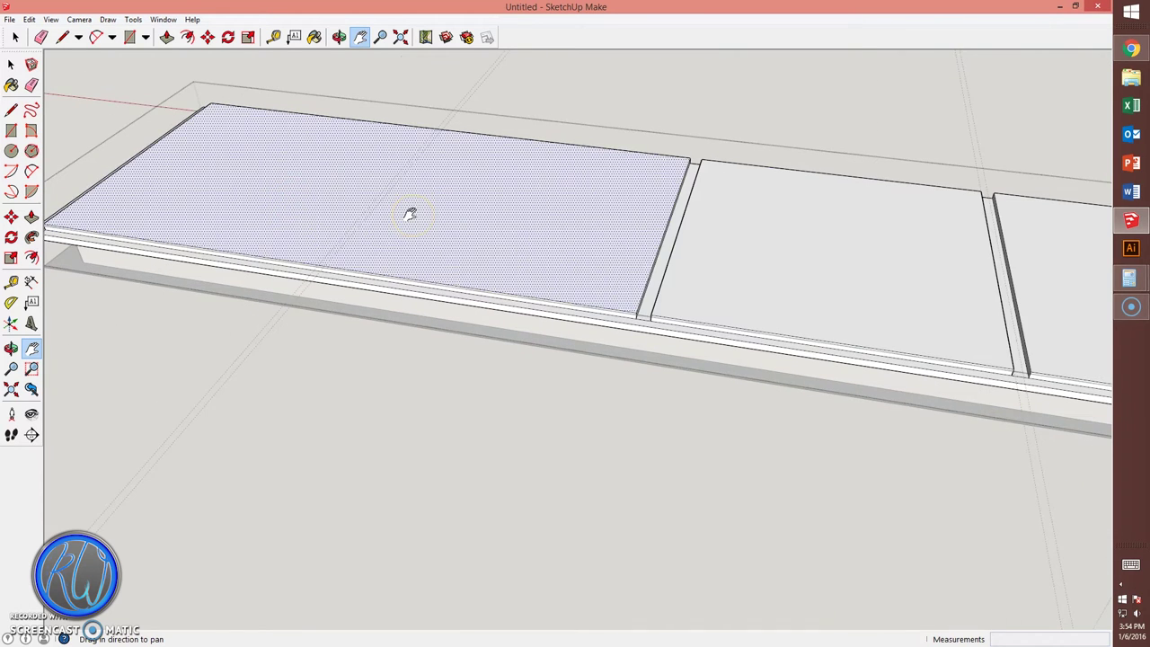
Draw the third groove strip, push it to the same depth, and orbit to check the base
key(r)
click(332, 287)
text(.75,17.5)
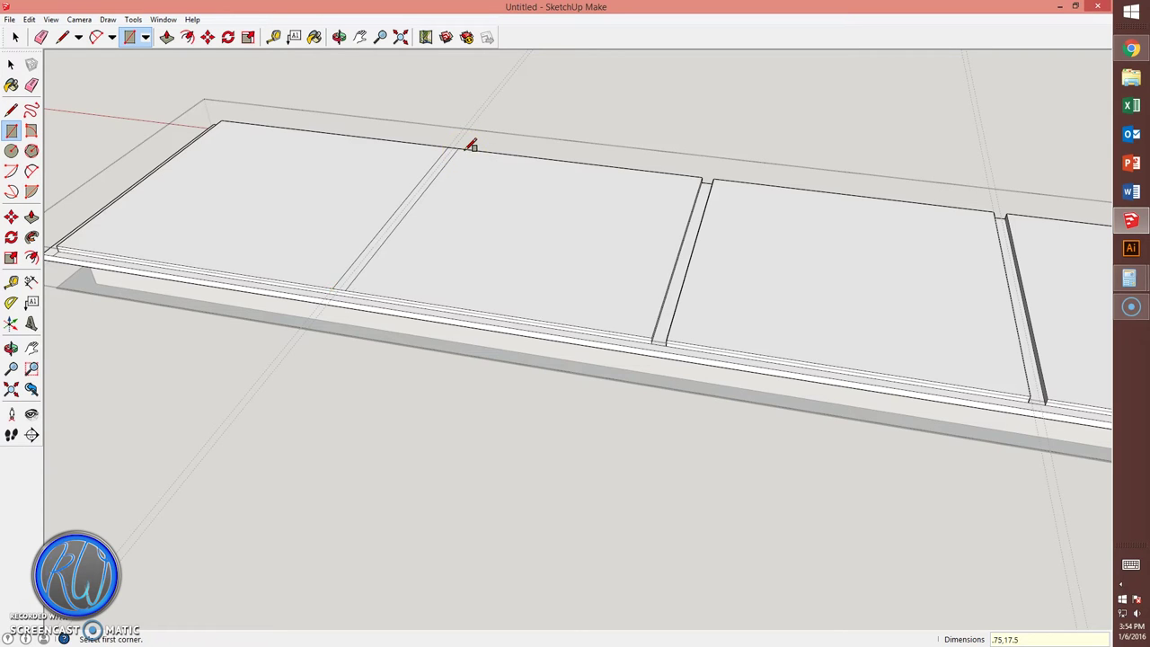
middle_click(342, 280)
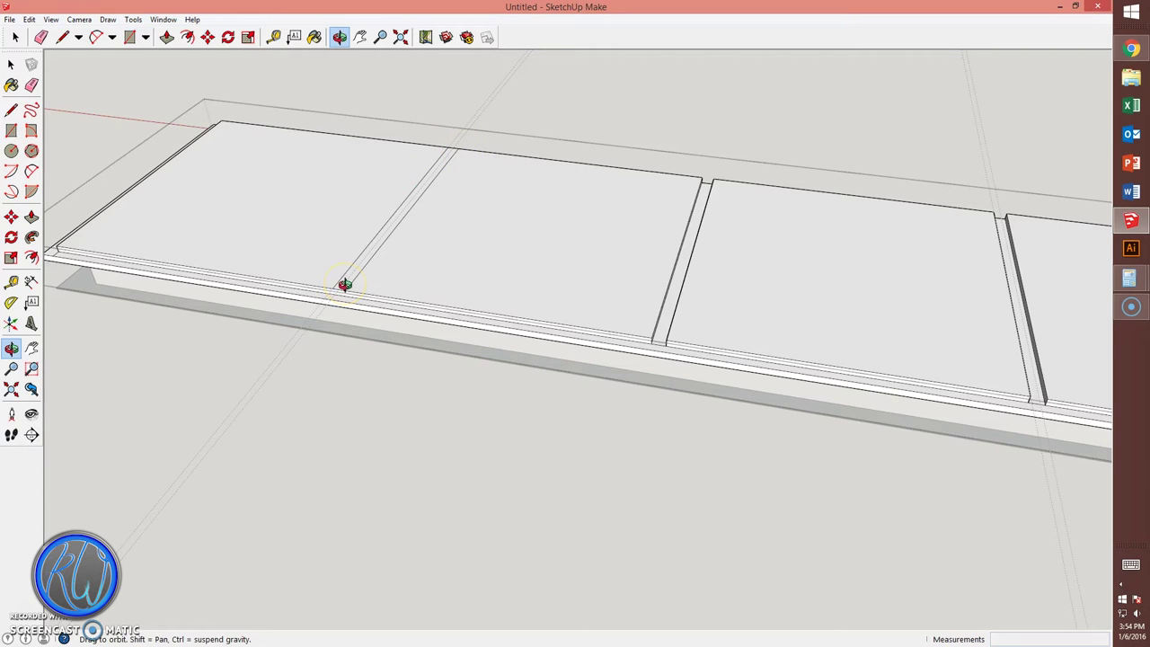
double_click(344, 291)
key(space)
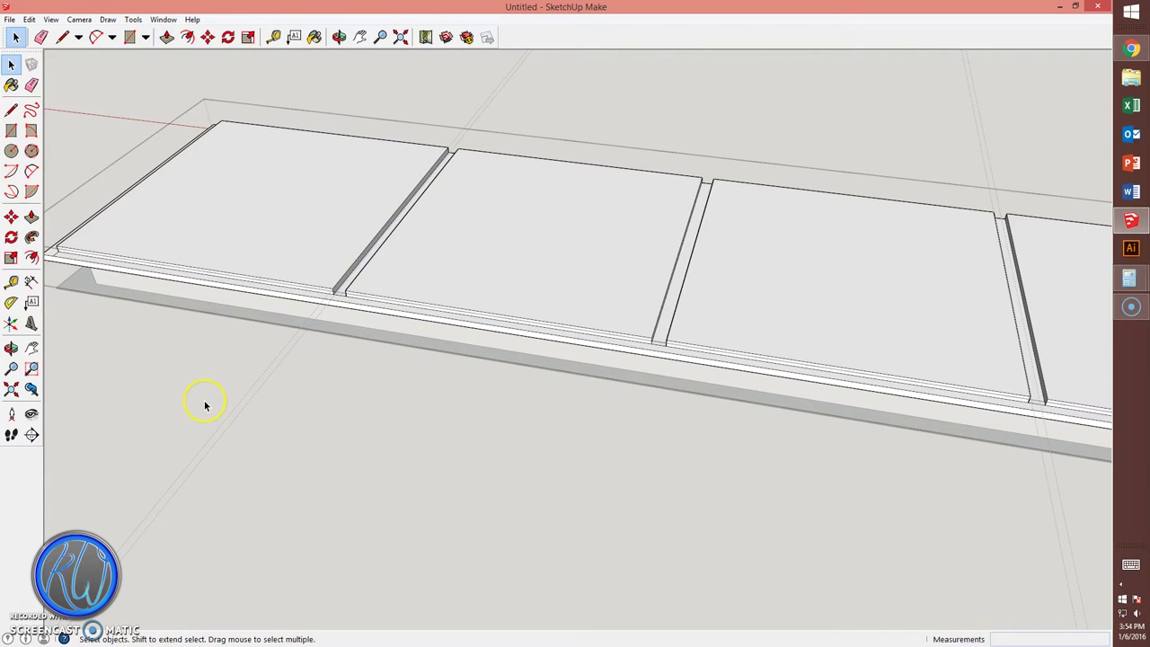
middle_drag(326, 447, 152, 424)
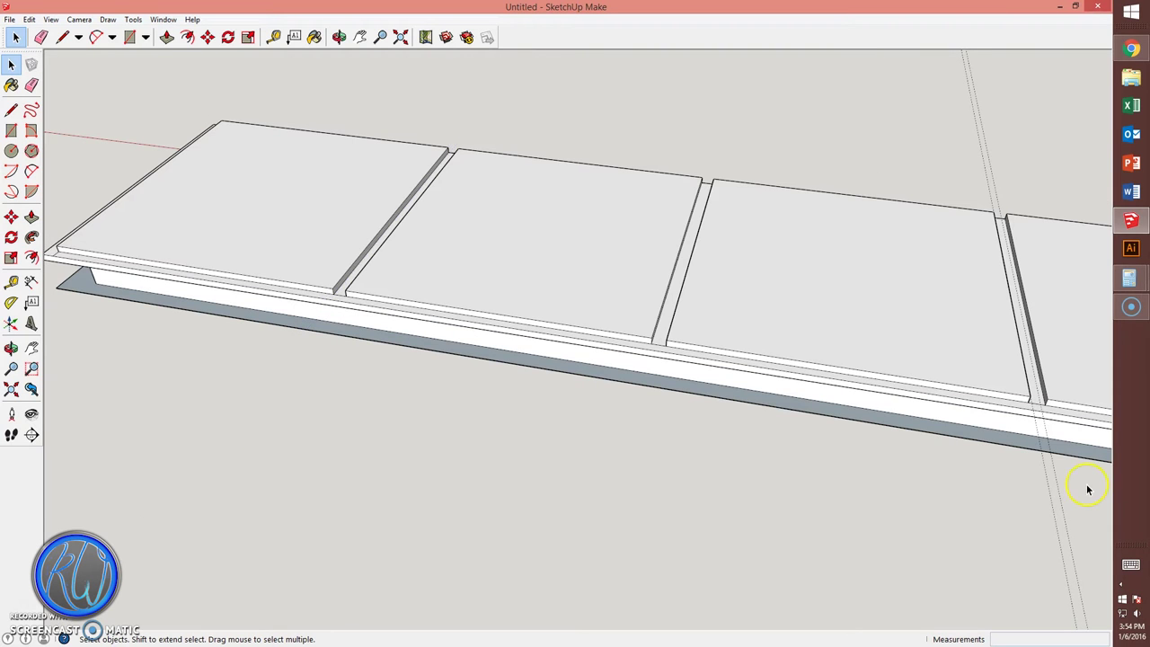
scroll(898, 516, down, 3)
mouse_move(503, 434)
middle_down()
mouse_move(431, 428)
mouse_move(731, 384)
mouse_move(731, 449)
middle_up()
key(t)
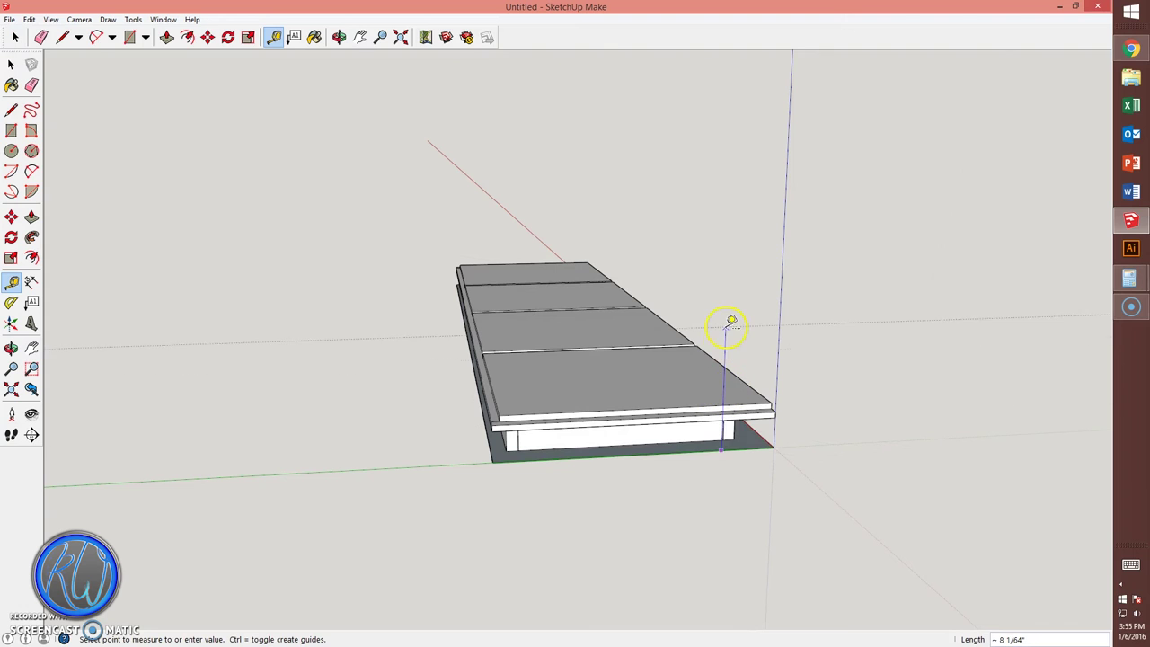
Draw a rectangle across the base board's left end and raise it into a tall side panel
mouse_move(734, 321)
middle_down()
mouse_move(726, 347)
mouse_move(655, 398)
mouse_move(698, 403)
mouse_move(652, 475)
middle_up()
scroll(656, 472, up, 2)
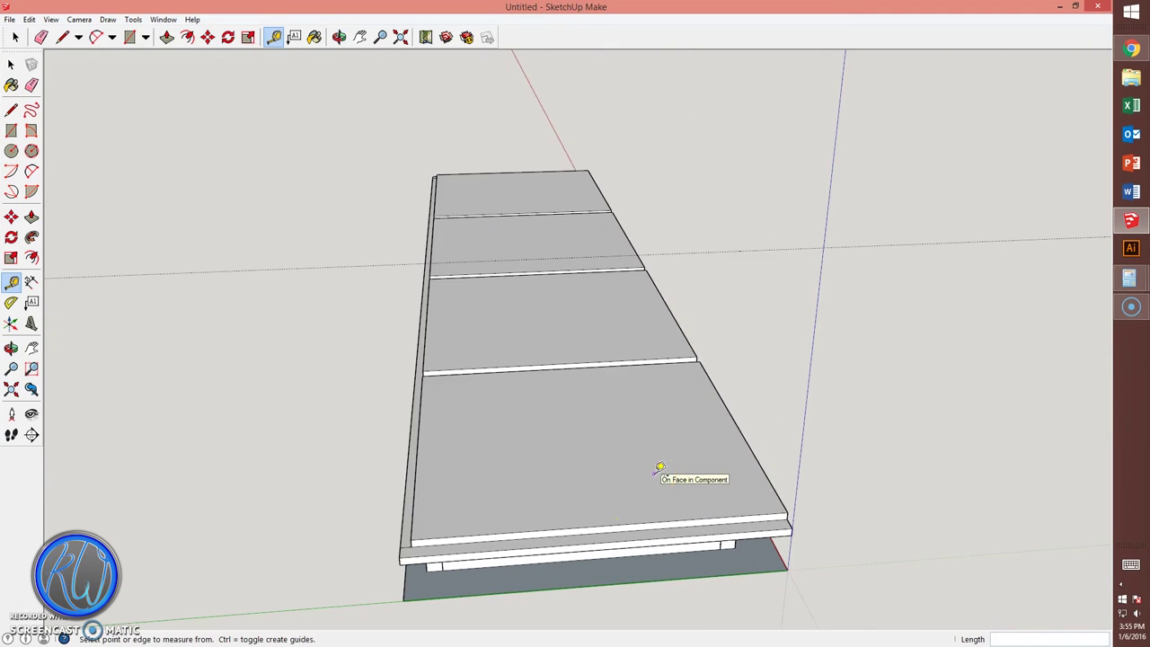
key(r)
click(401, 555)
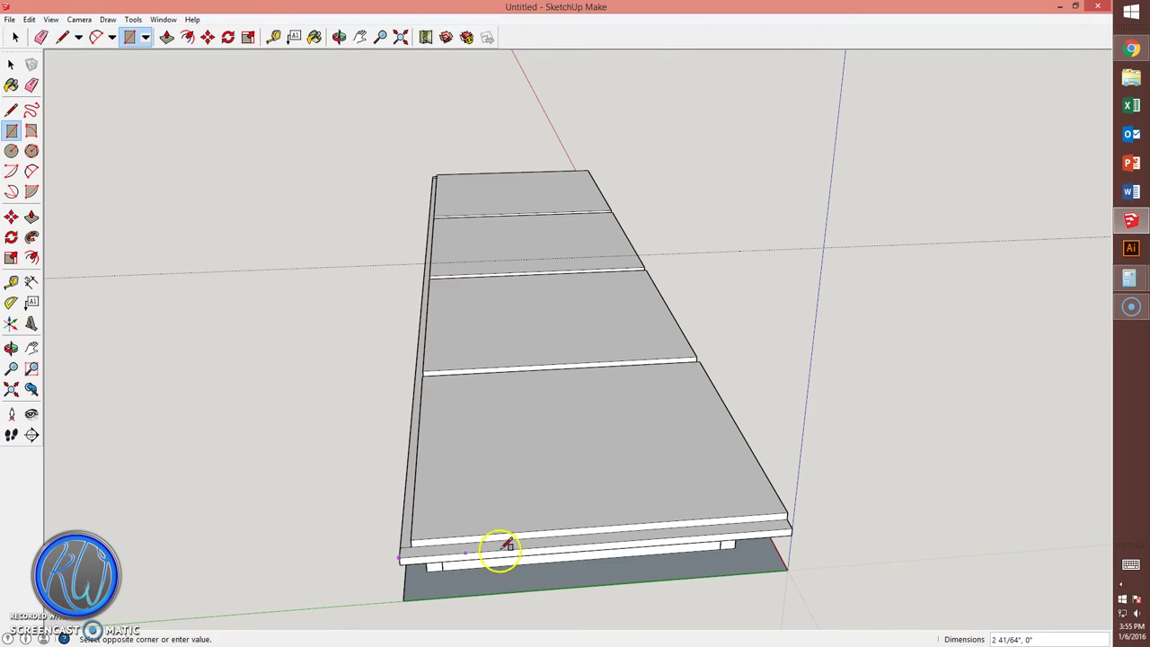
click(794, 516)
key(p)
click(791, 530)
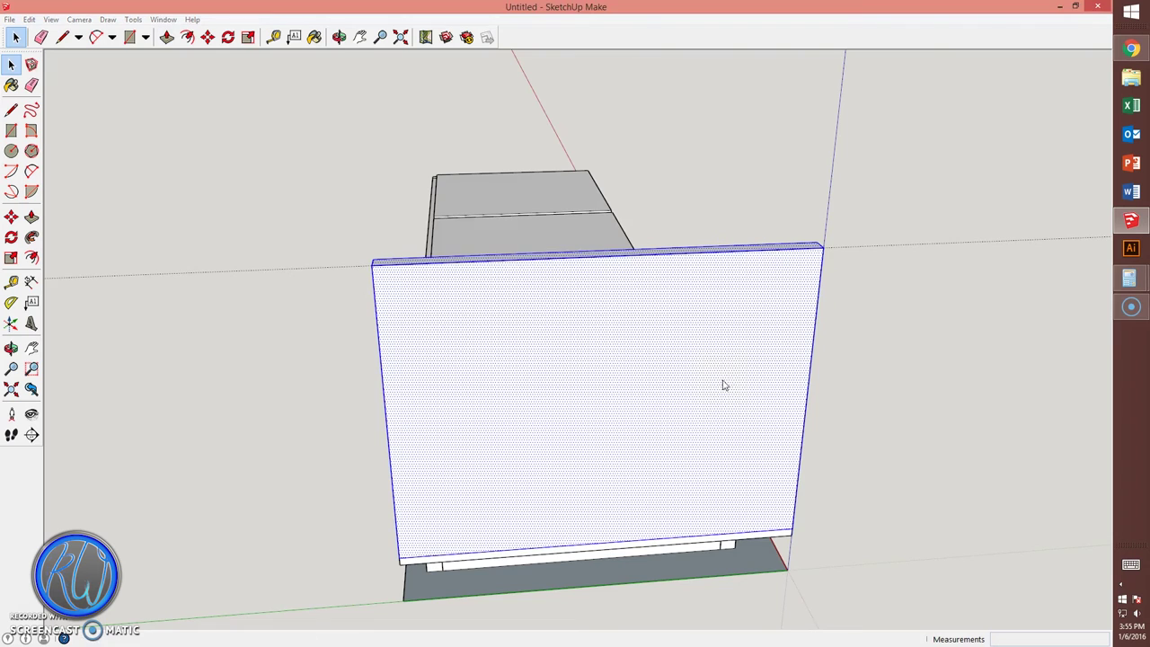
middle_drag(770, 351, 290, 336)
scroll(290, 337, down, 3)
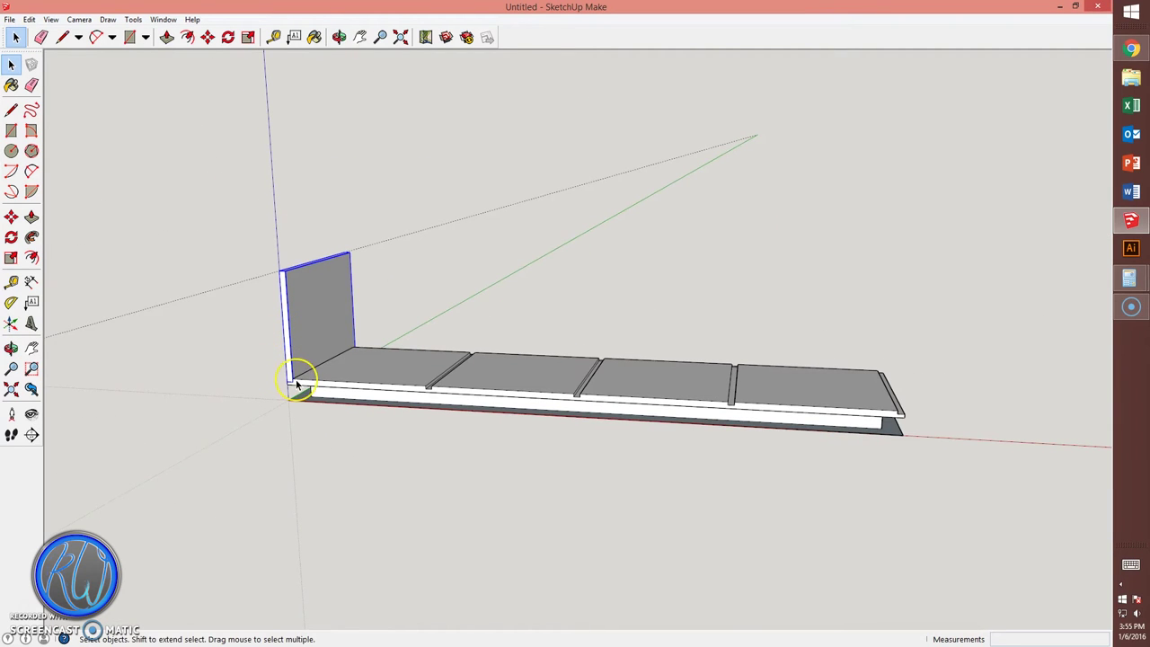
Copy the side panel to the base's right end
click(290, 380)
key(m)
scroll(290, 382, up, 3)
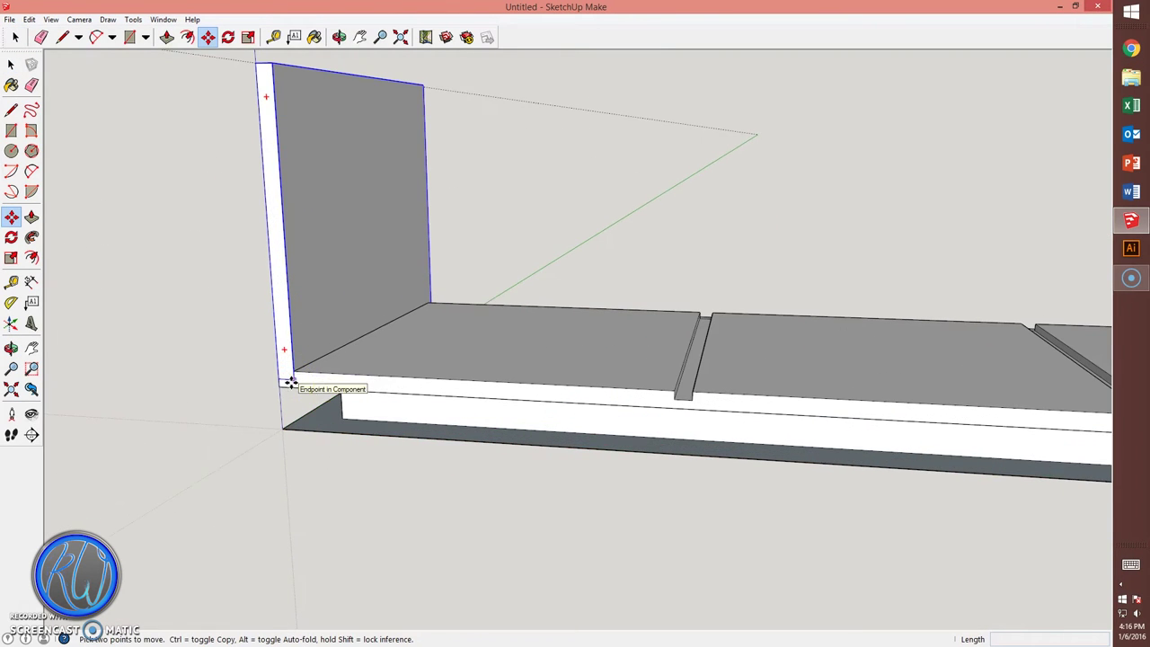
click(292, 379)
key(ctrl)
scroll(290, 380, down, 3)
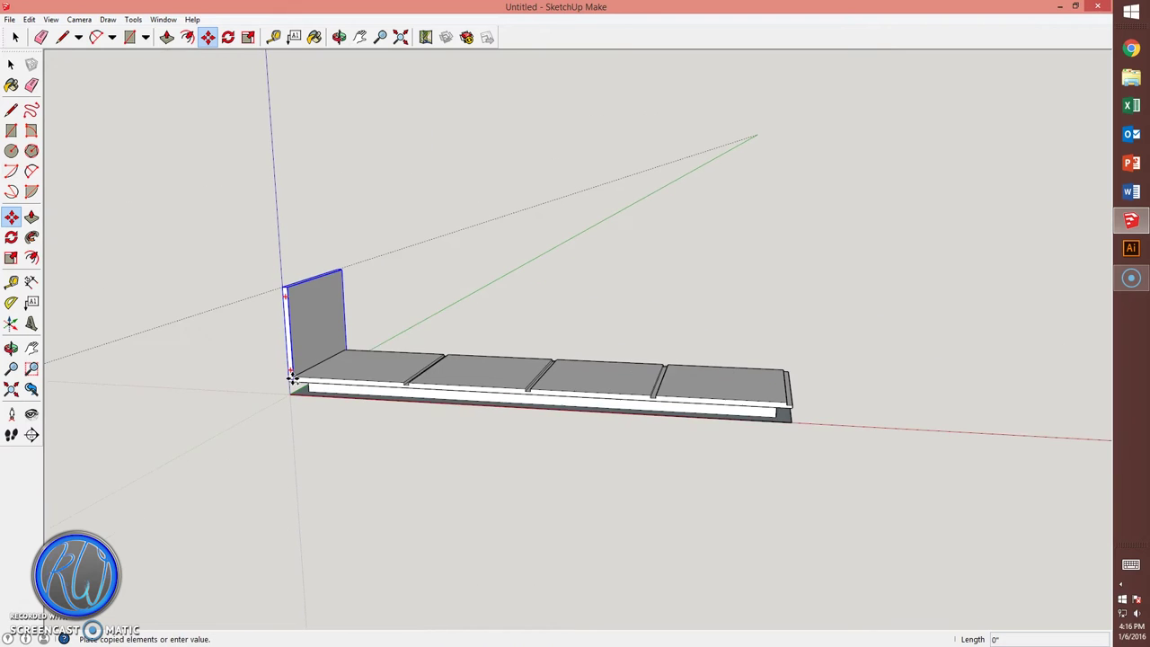
click(790, 401)
Copy the grooved bottom board up as the top shelf and flip it
middle_drag(529, 345, 603, 403)
key(space)
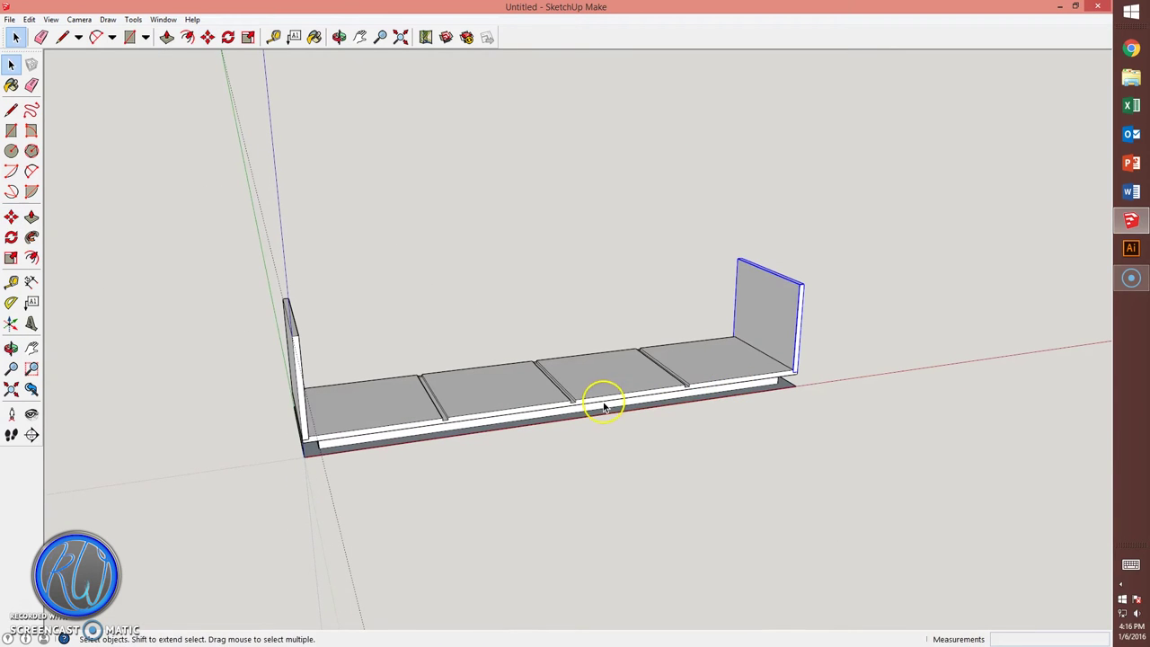
click(604, 406)
key(m)
click(604, 406)
key(ctrl)
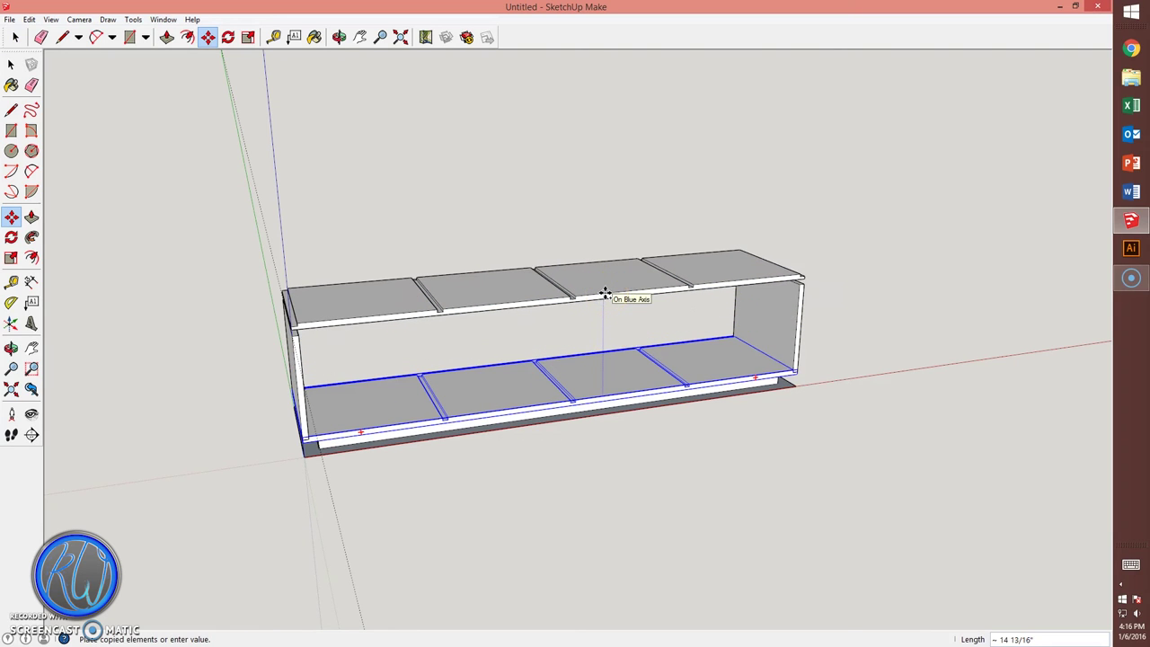
click(605, 293)
right_click(606, 293)
click(762, 554)
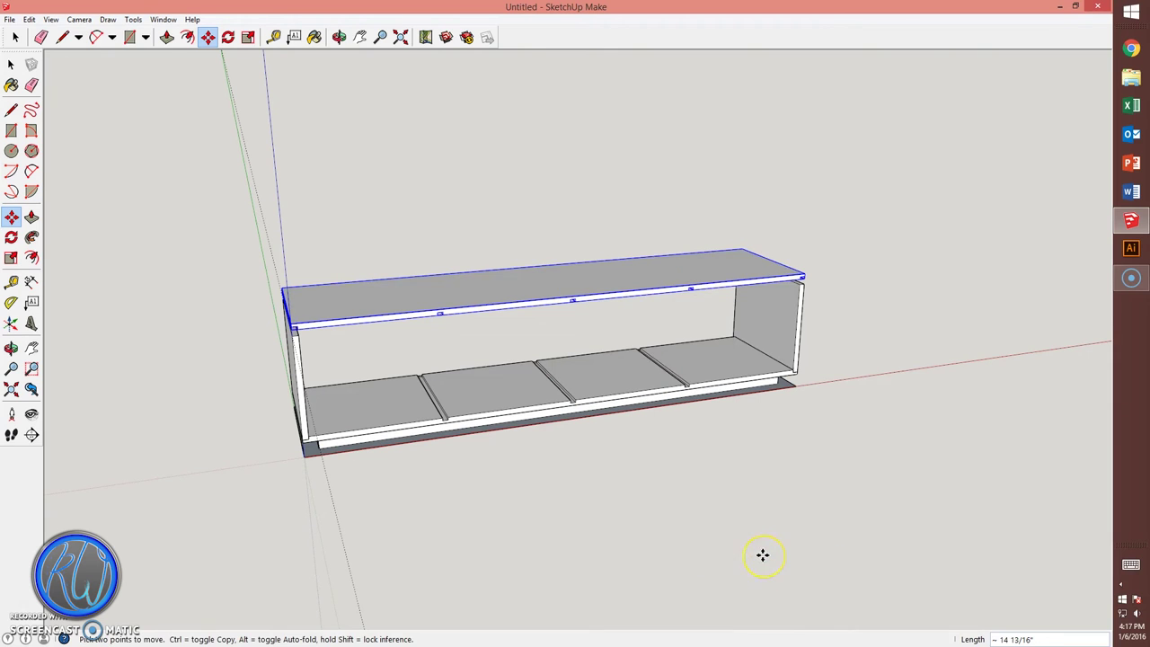
Draw a rectangle over a groove and raise it into a divider reaching the top shelf
scroll(290, 326, up, 2)
scroll(311, 321, up, 2)
scroll(310, 351, up, 1)
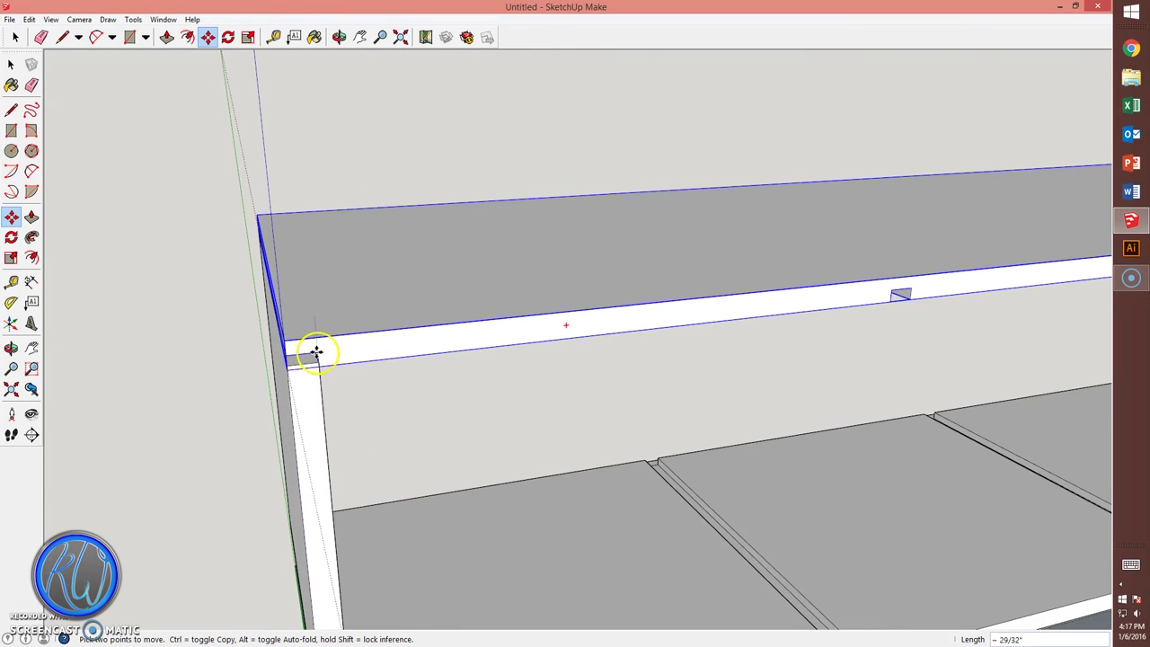
scroll(315, 361, up, 1)
scroll(314, 361, down, 5)
scroll(634, 526, up, 4)
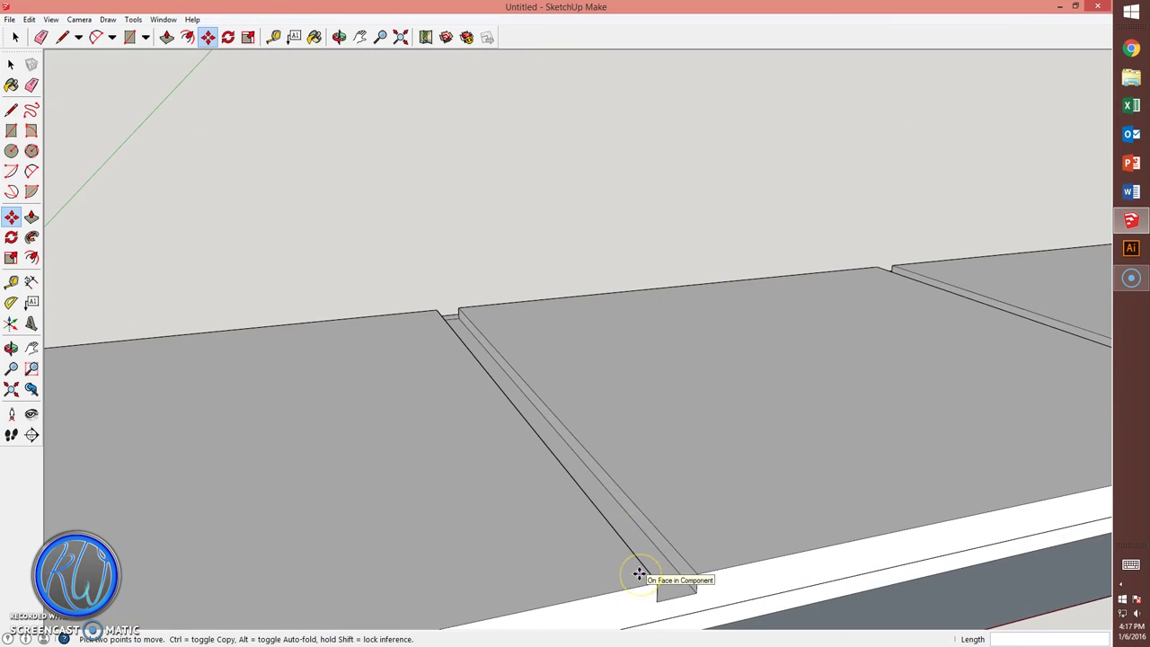
key(r)
click(656, 600)
click(465, 316)
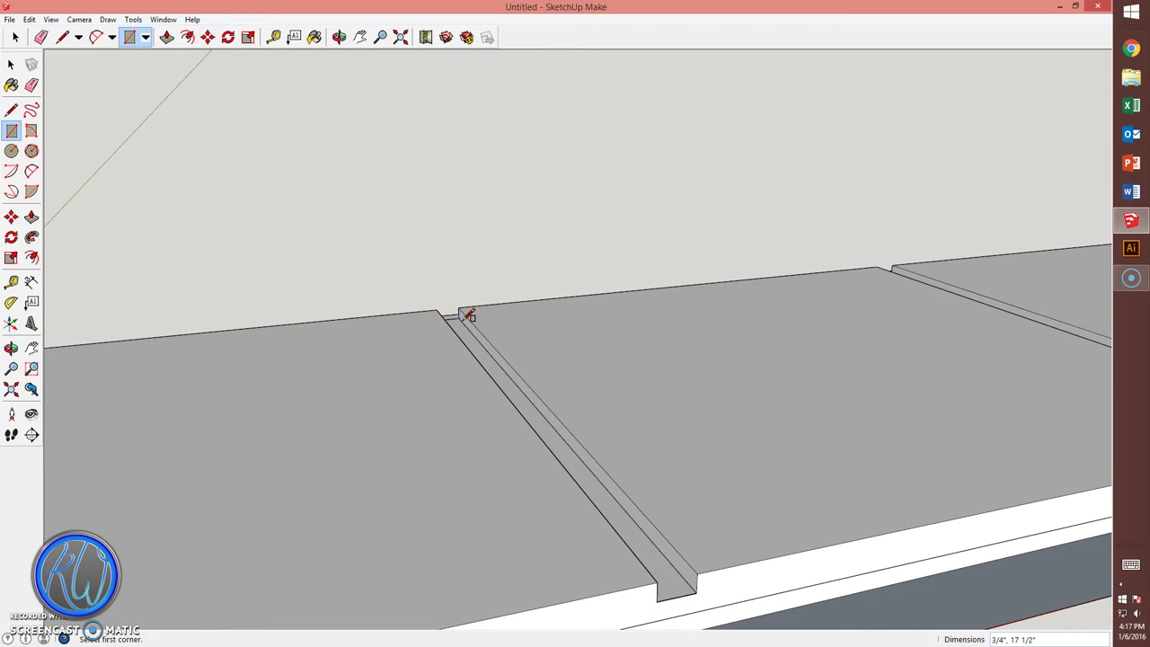
key(p)
click(501, 380)
scroll(486, 290, down, 3)
click(547, 124)
Make the divider a component and copy it into the next groove
key(space)
triple_click(524, 265)
key(g)
key(Return)
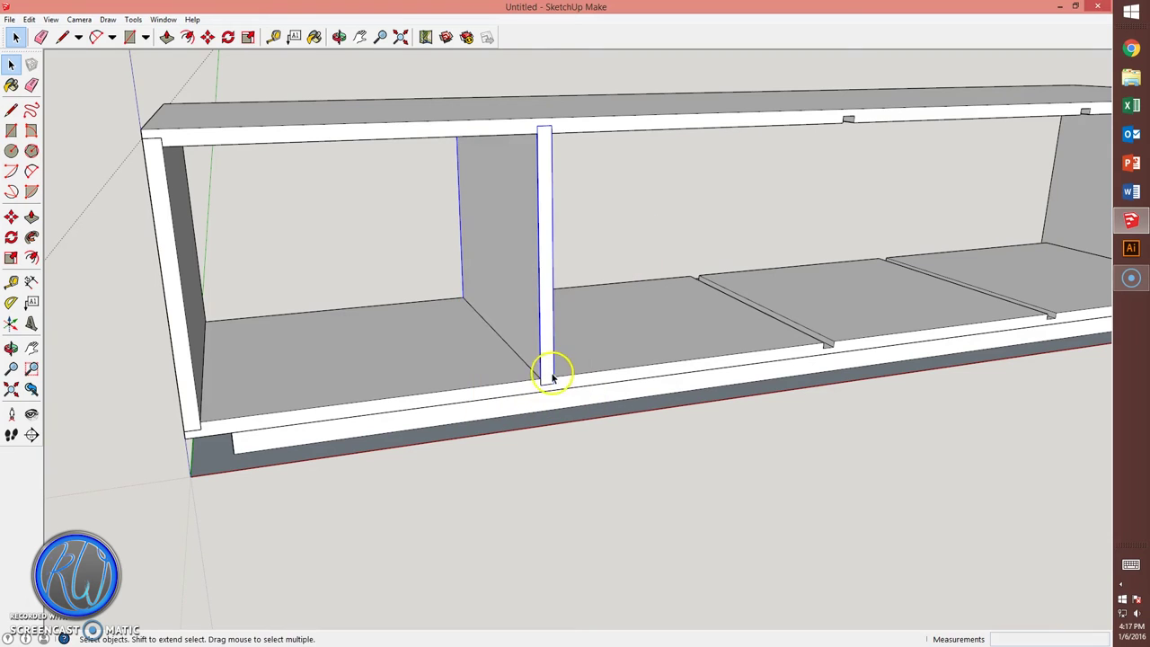
key(m)
click(551, 380)
key(ctrl)
click(831, 346)
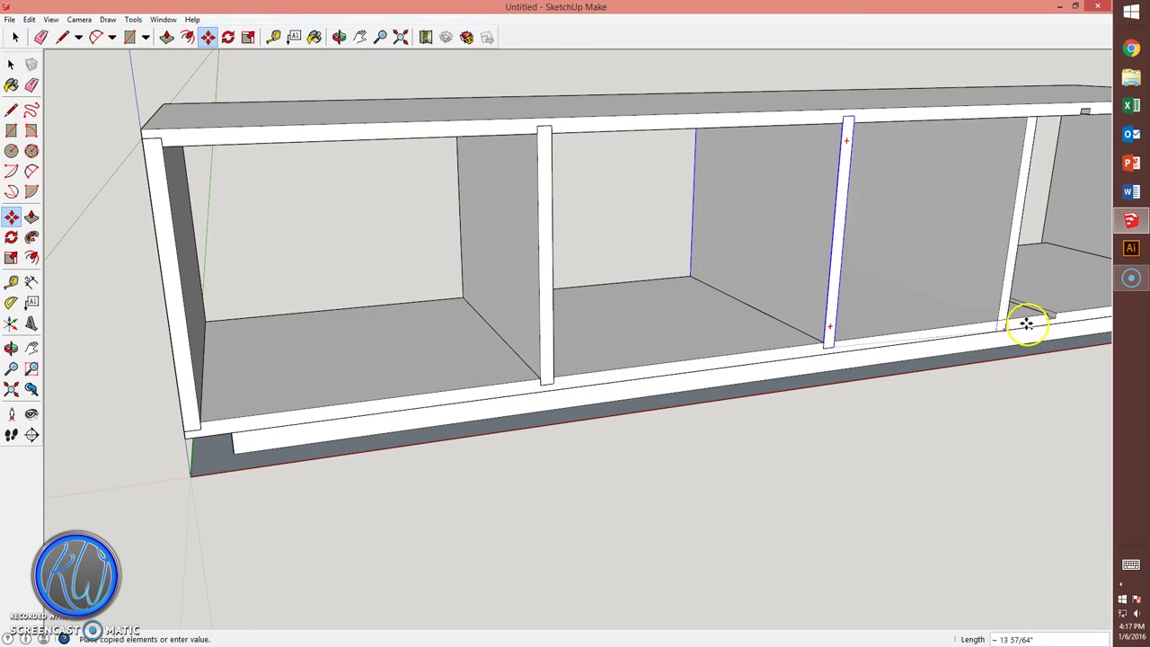
scroll(1052, 314, down, 3)
scroll(809, 315, down, 3)
key(space)
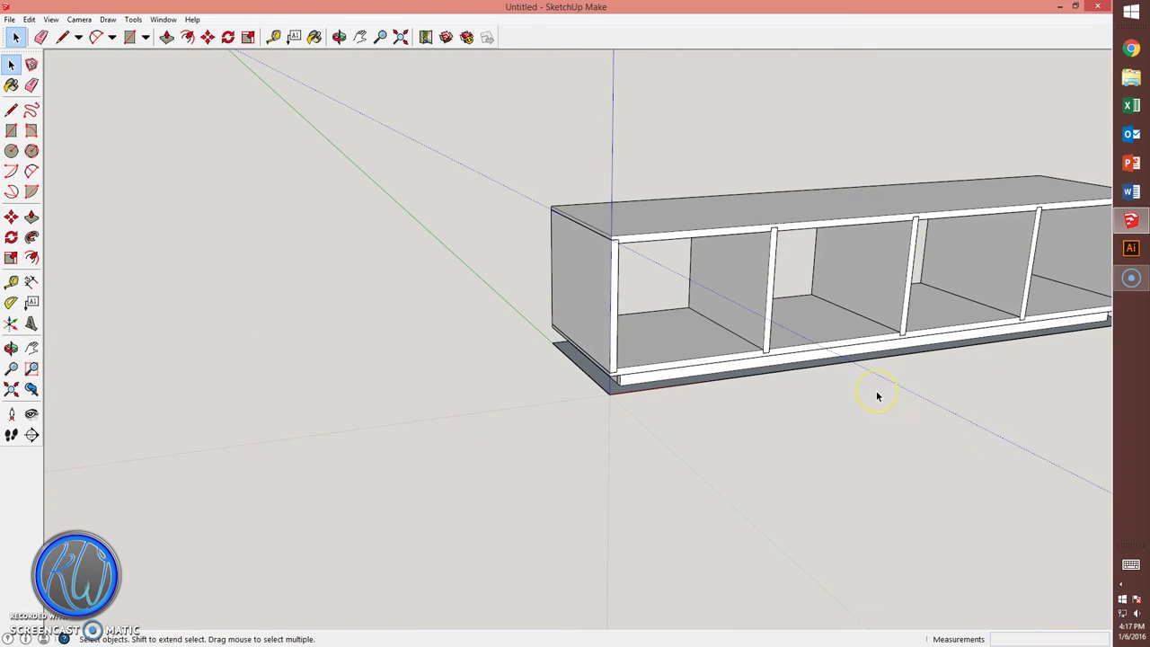
Push the bottom board's and side panel's front faces back 3/4 inch
double_click(700, 363)
key(p)
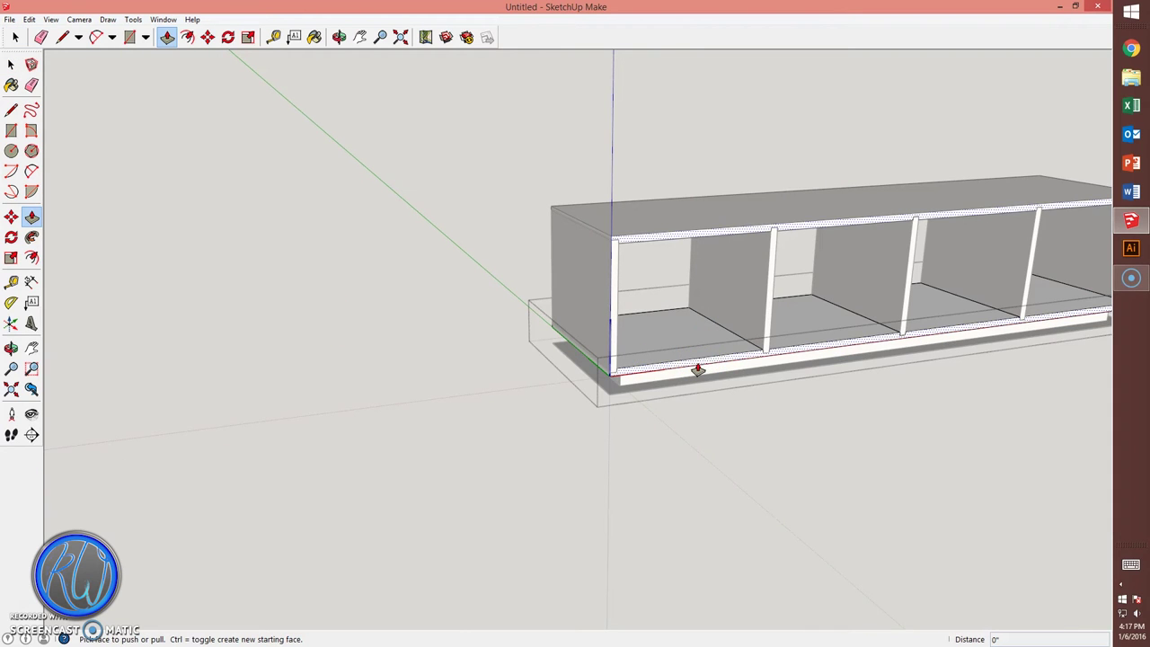
click(688, 368)
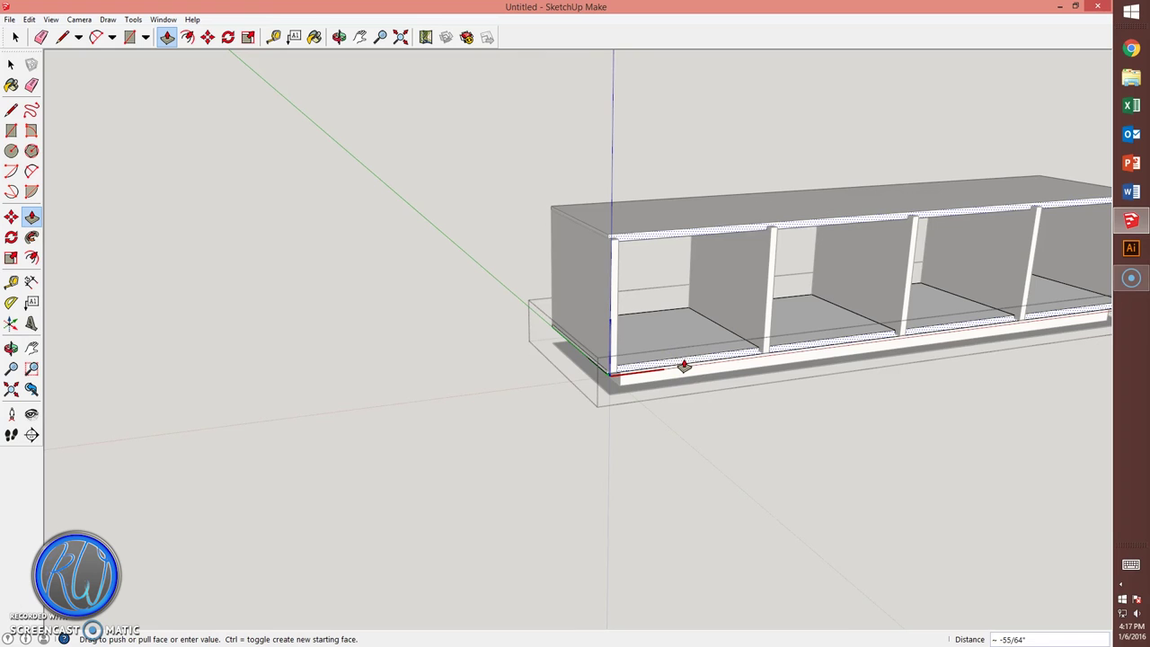
text(-3/)
key(Return)
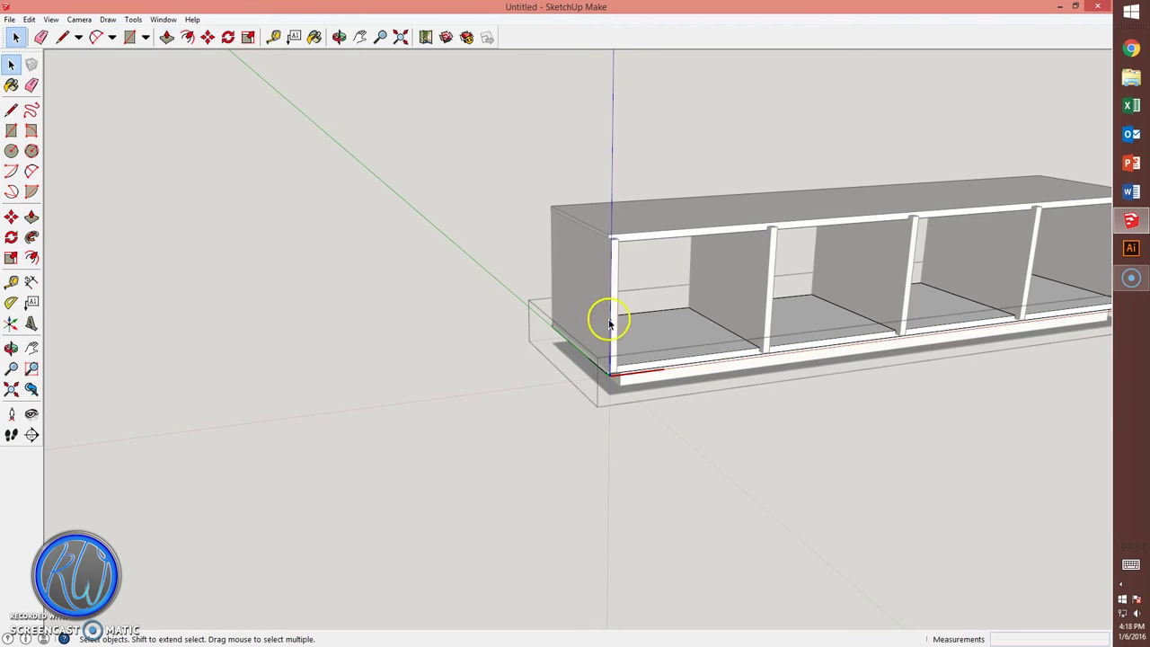
key(space)
double_click(768, 263)
key(p)
Start a 72-inch-wide rail rectangle from the bench's top-left corner
mouse_move(745, 226)
middle_down()
mouse_move(829, 372)
mouse_move(791, 359)
mouse_move(630, 384)
mouse_move(624, 351)
middle_up()
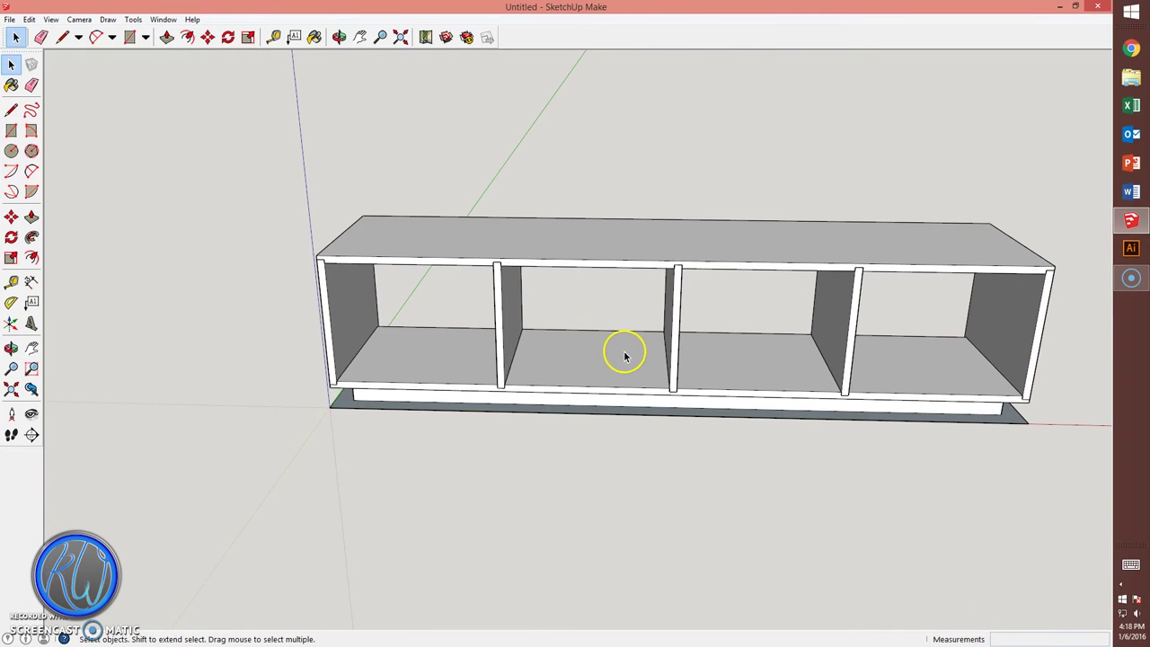
key(r)
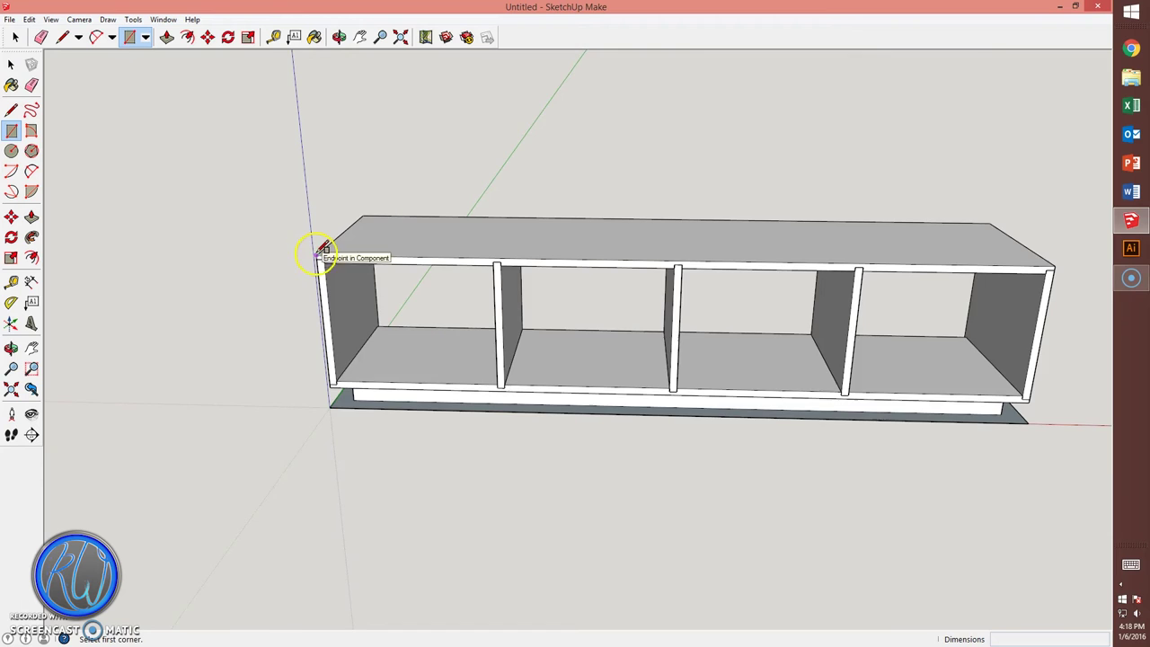
scroll(322, 248, up, 2)
click(321, 249)
scroll(432, 262, down, 2)
scroll(539, 275, down, 3)
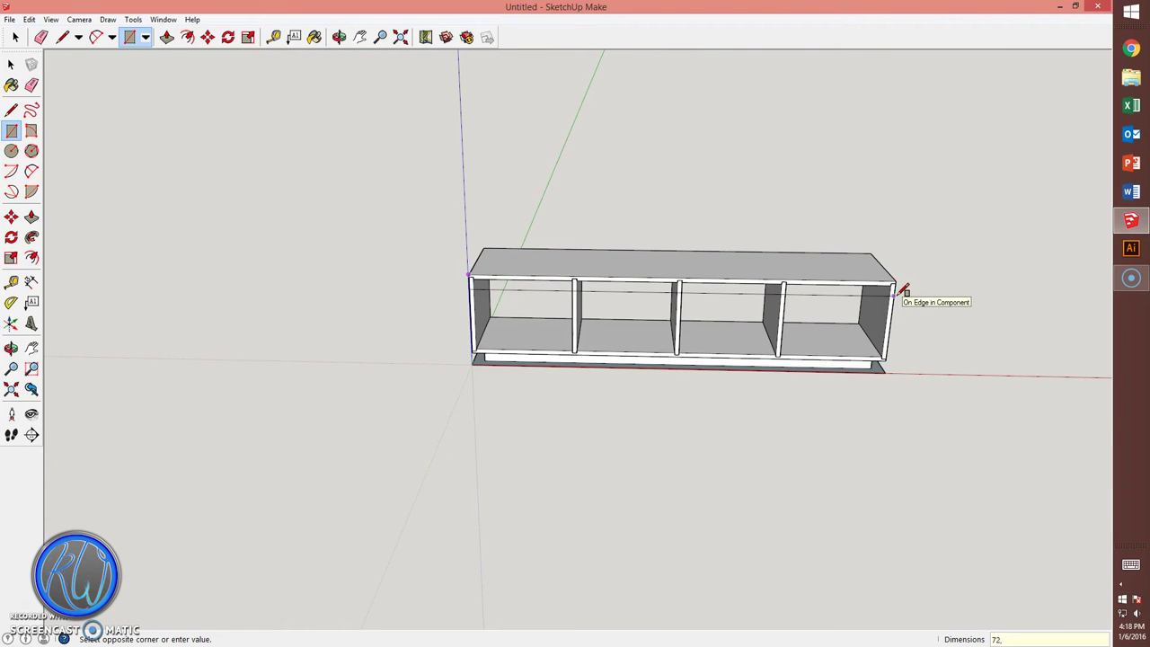
Finish the 72 by 2 inch top rail rectangle and push/pull it out to thickness
click(903, 290)
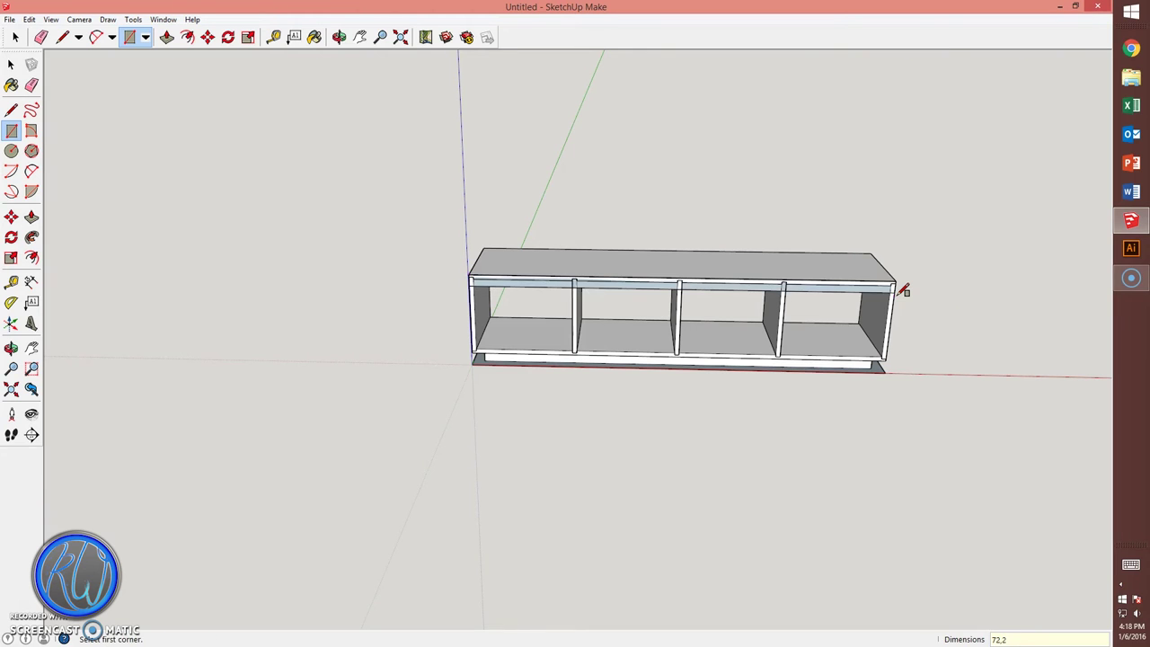
key(space)
click(881, 287)
key(p)
middle_drag(873, 300, 614, 266)
scroll(614, 266, up, 3)
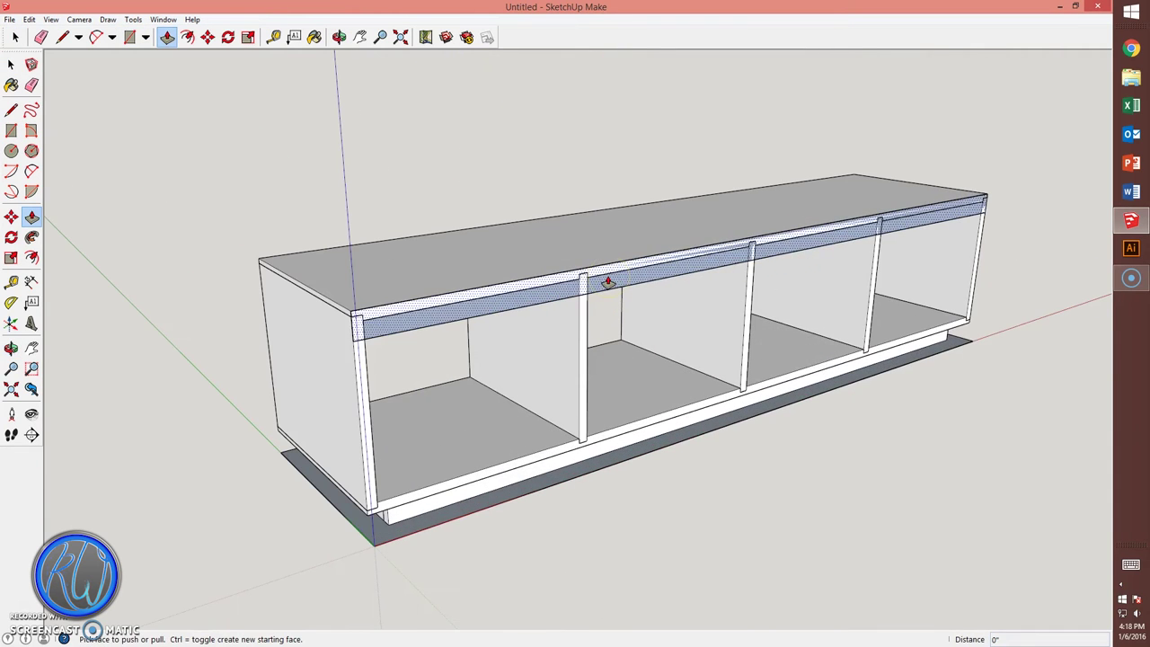
click(612, 282)
click(612, 282)
Select the whole top rail and make it a component
key(space)
triple_click(546, 290)
key(g)
key(Return)
click(453, 325)
Copy the rail down to the bottom front edge and begin a stile rectangle at its left end
key(m)
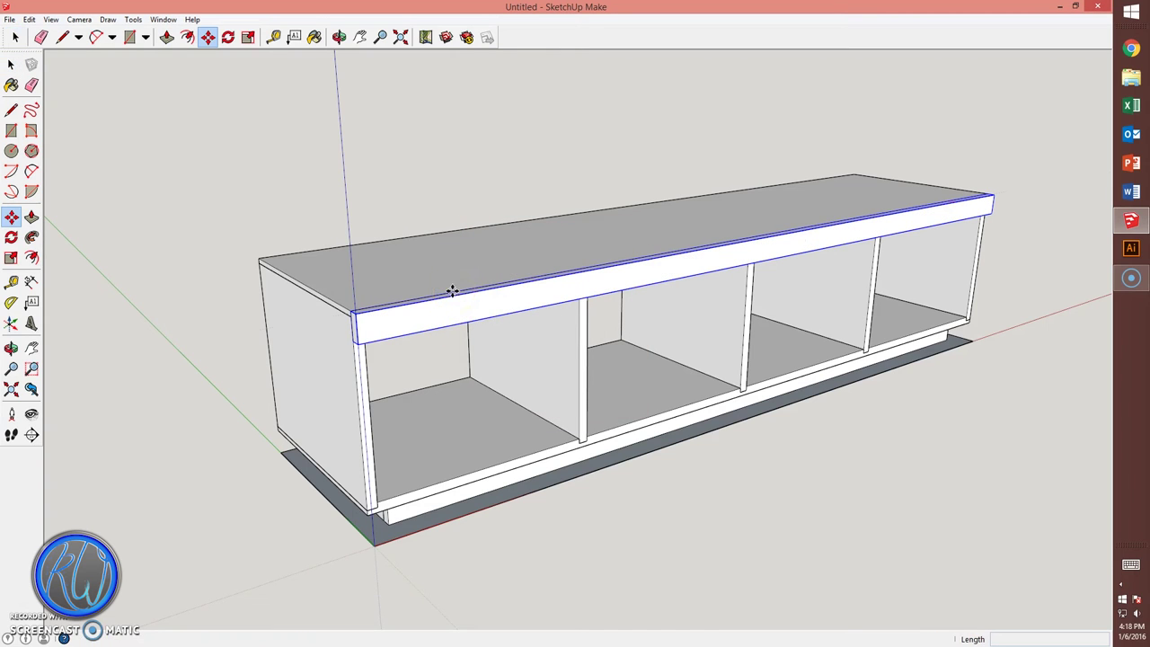
ctrl+drag(452, 290, 455, 478)
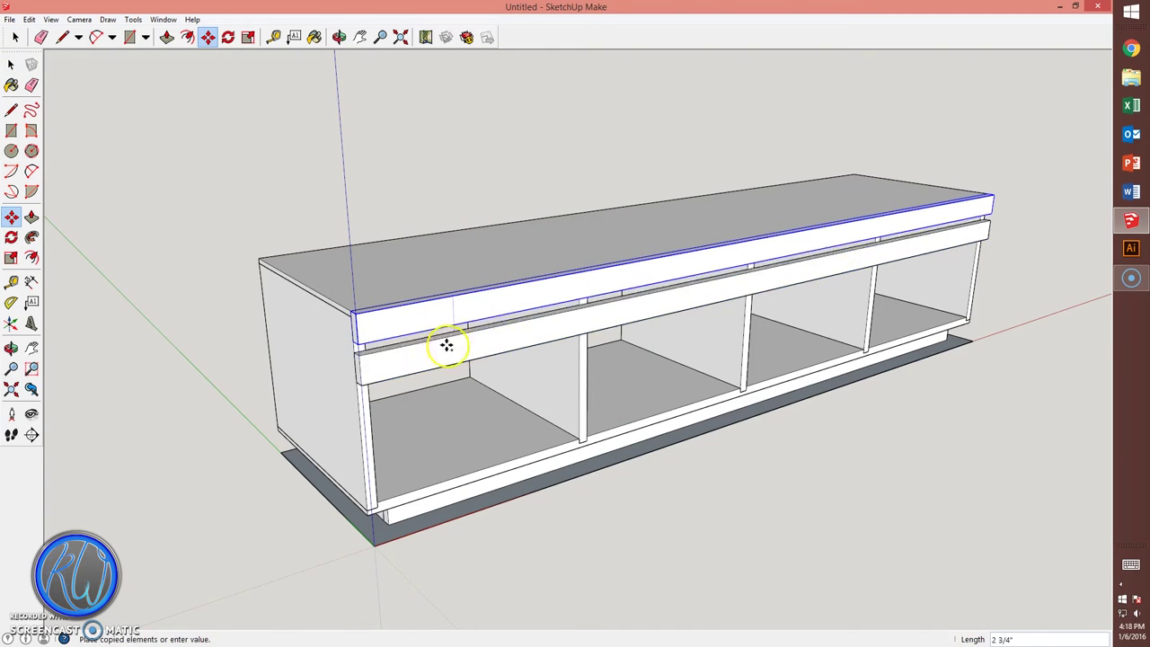
key(r)
click(370, 507)
text(1.5,.75)
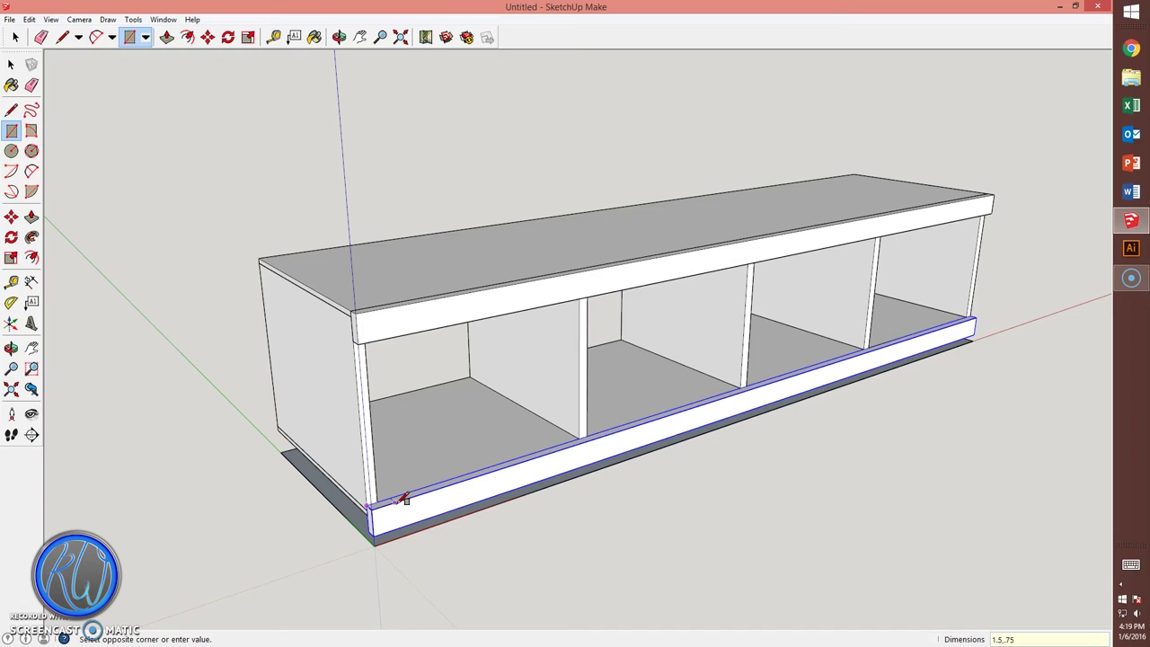
Make a 1.5-inch-wide stile and raise it from the bottom rail to the top rail
key(Return)
key(p)
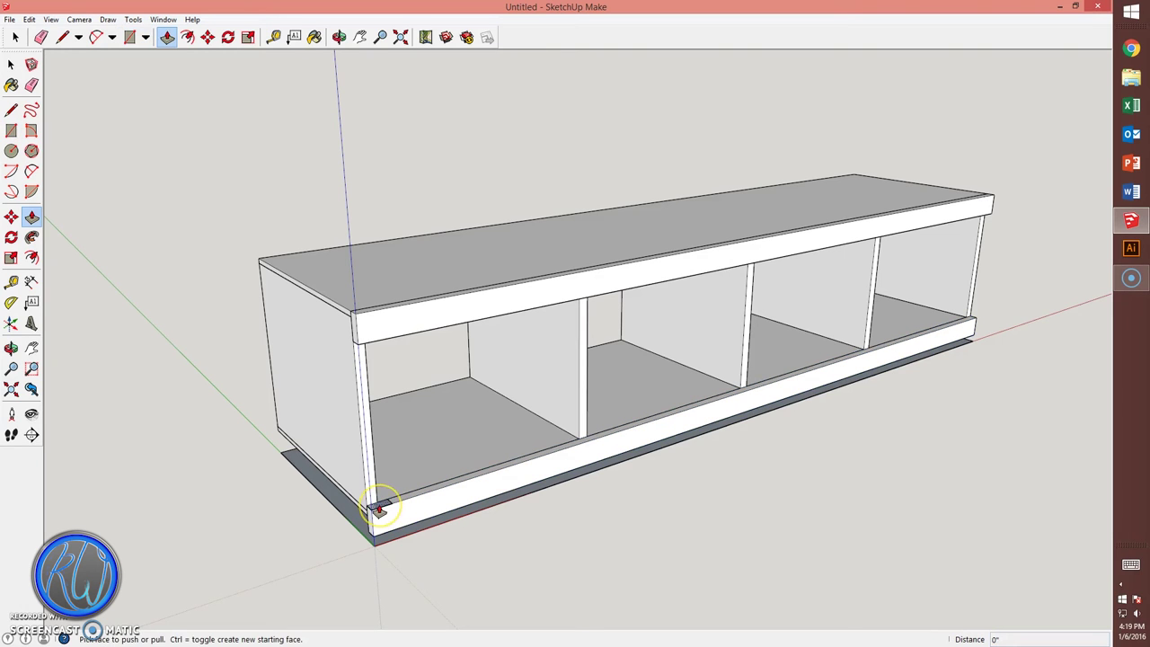
click(378, 508)
click(380, 337)
key(space)
click(363, 381)
click(363, 378)
Copy the stile to the right end of the face frame
key(m)
click(380, 338)
key(ctrl)
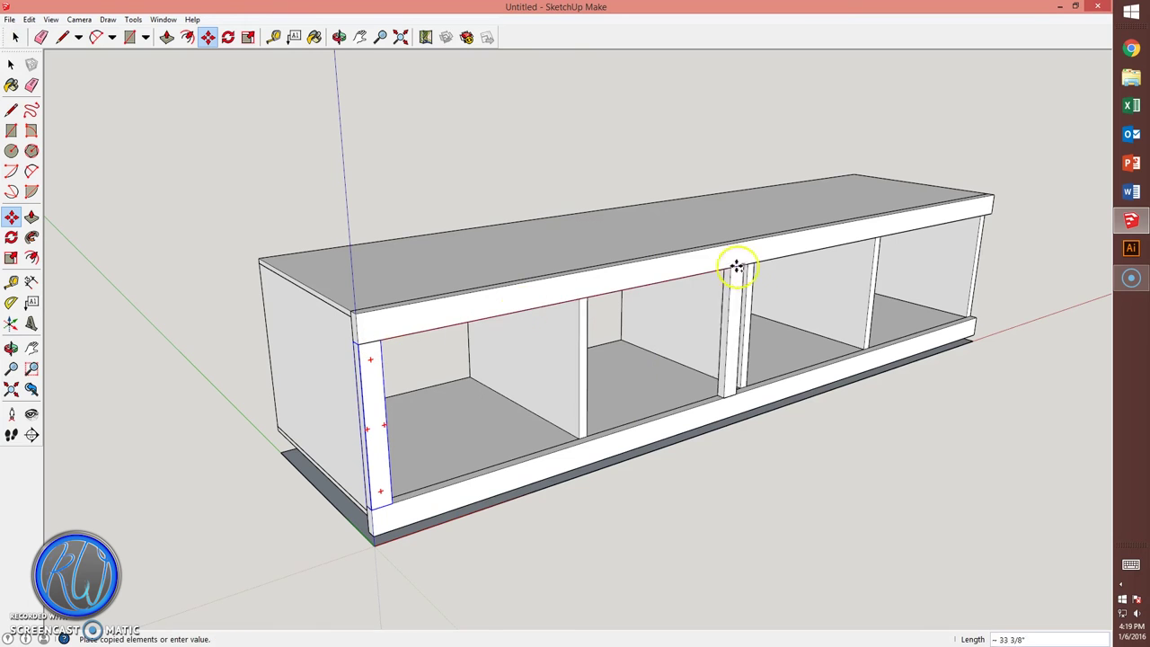
click(988, 216)
middle_drag(988, 216, 547, 392)
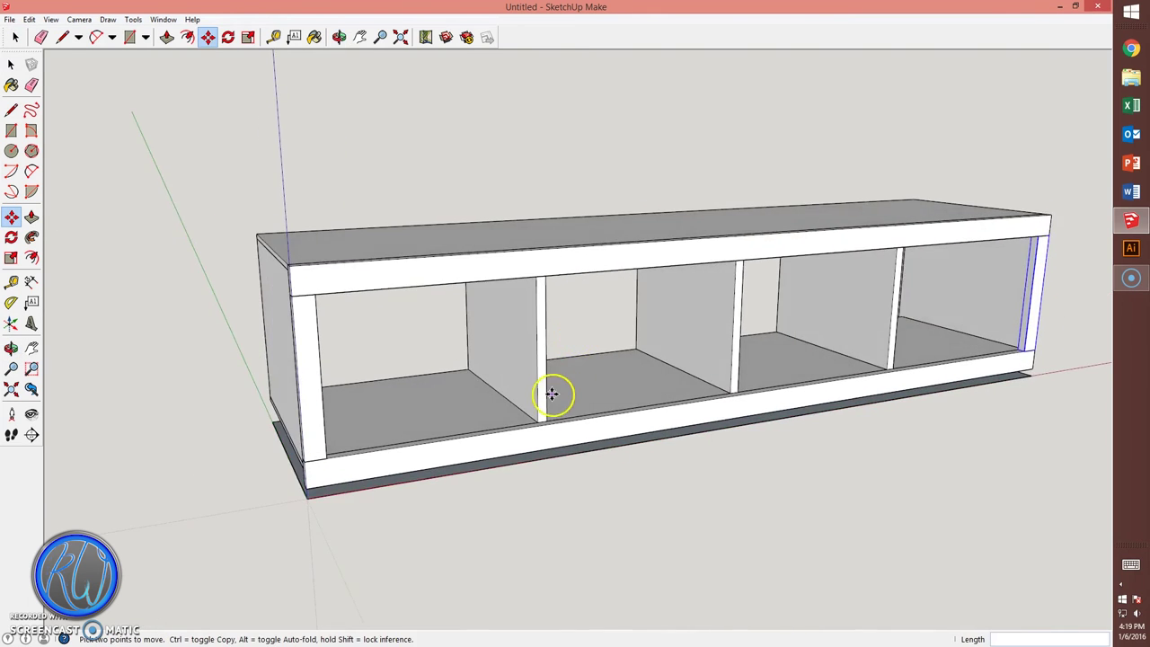
Draw a small stile below the first divider and extrude it up to the top shelf
scroll(551, 404, up, 3)
key(r)
click(529, 438)
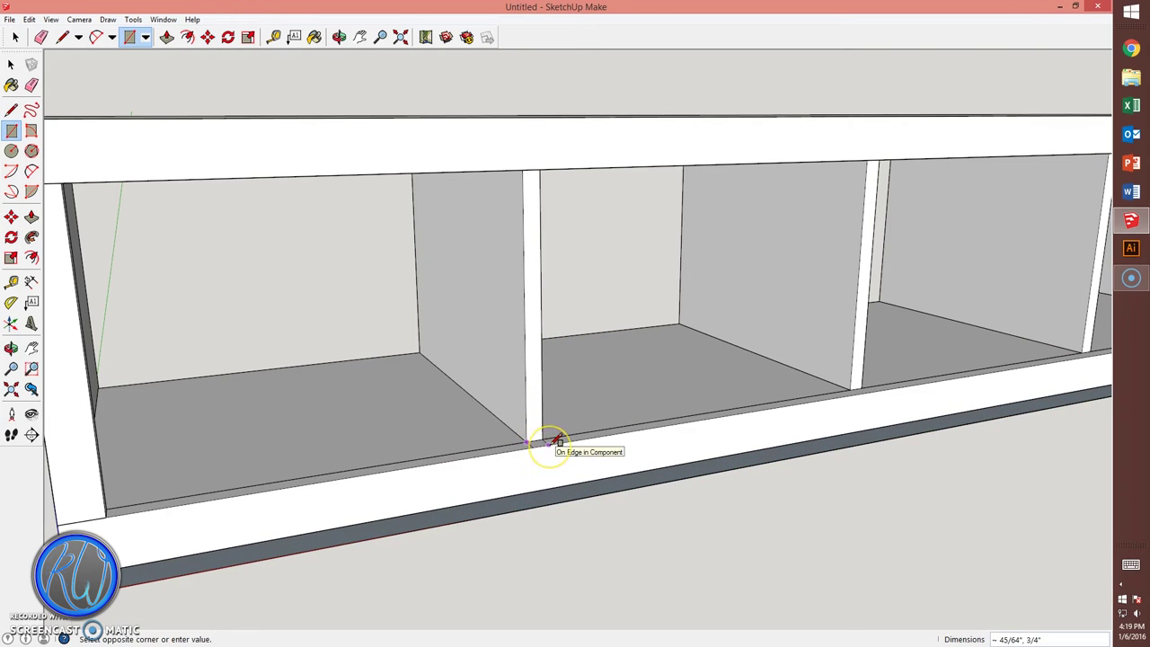
click(557, 440)
key(p)
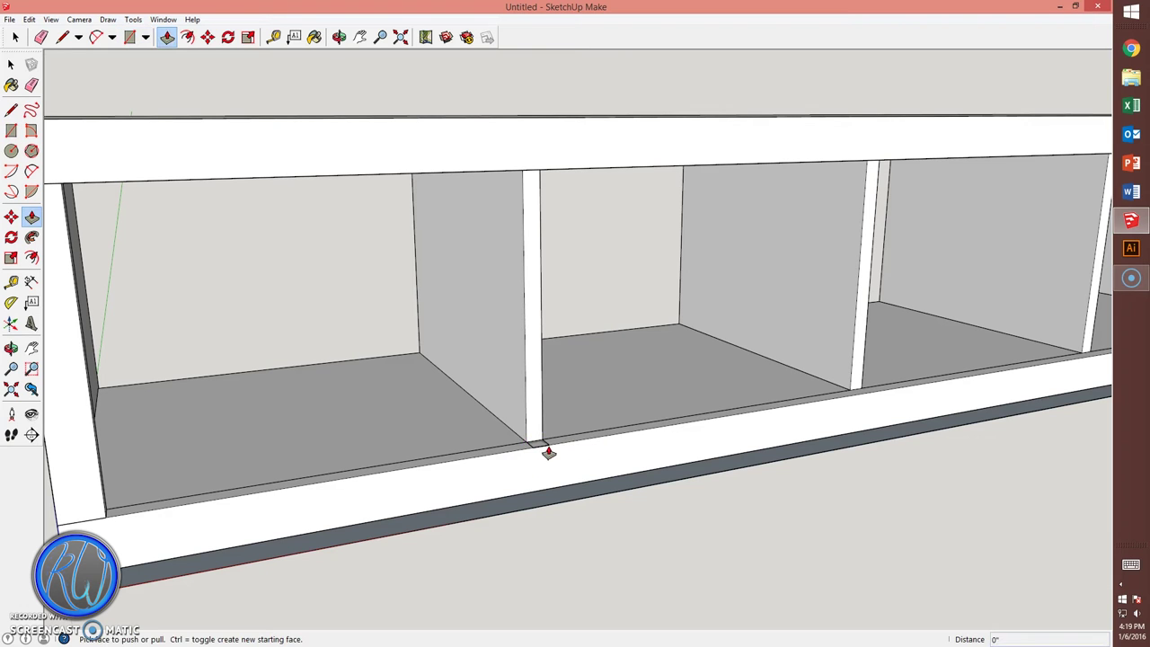
click(539, 441)
click(537, 178)
key(space)
click(543, 226)
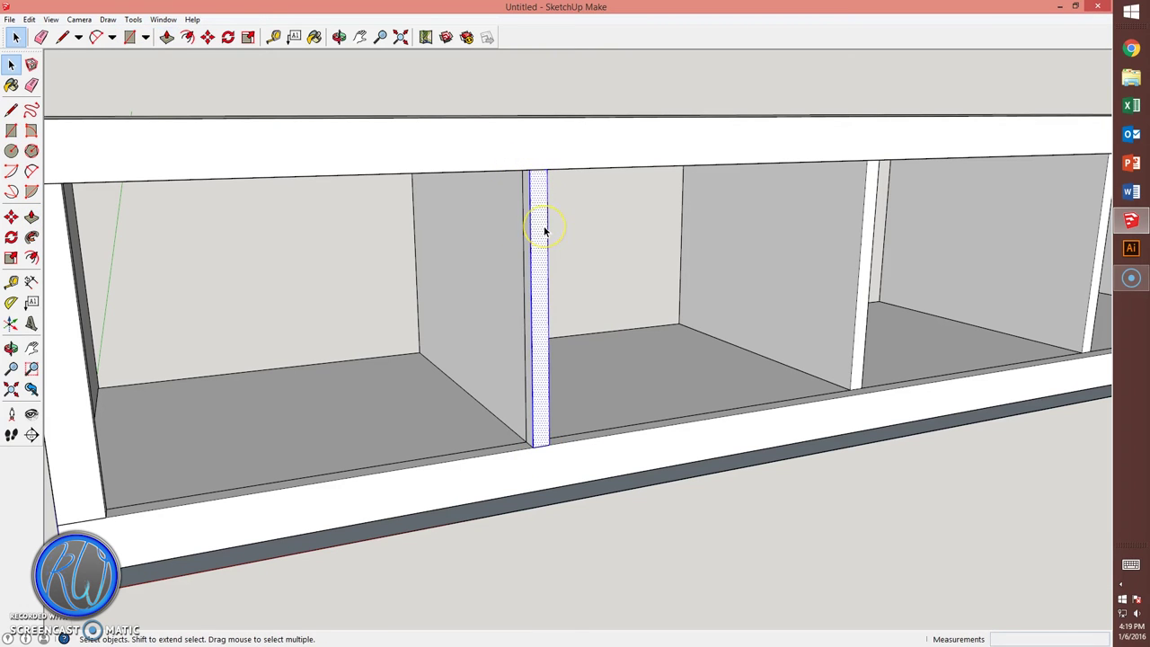
Copy the new divider stile into the next two cubby positions and frame a front view
middle_drag(559, 308, 334, 389)
key(m)
click(358, 382)
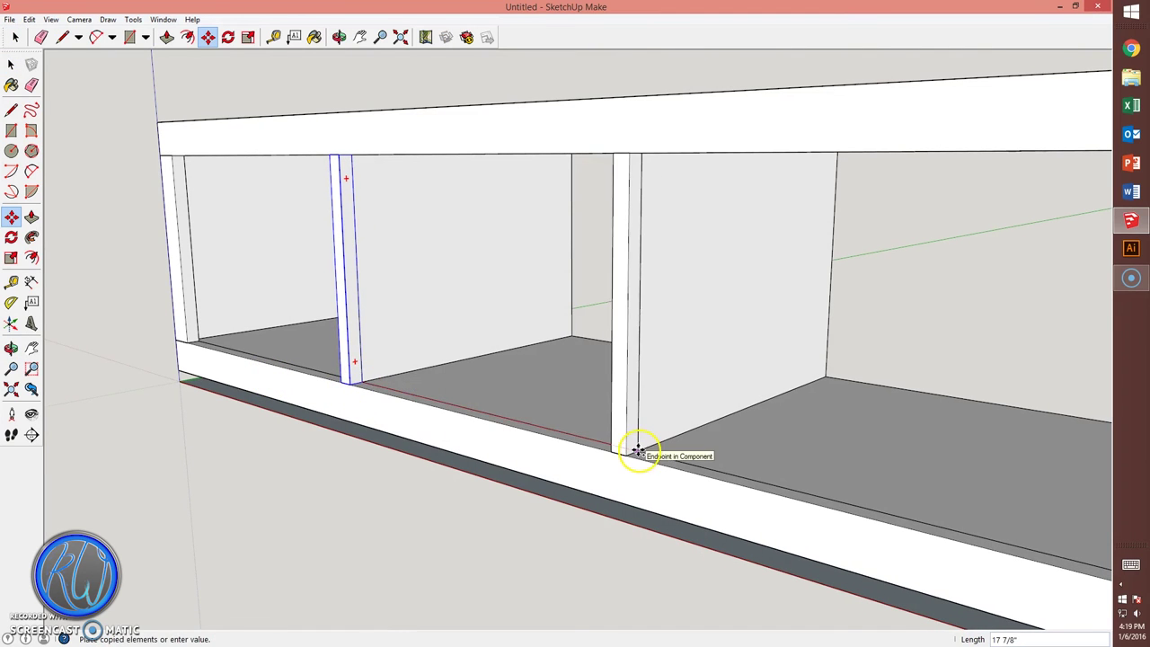
click(629, 449)
middle_drag(637, 449, 867, 541)
scroll(867, 541, up, 3)
middle_drag(865, 470, 429, 389)
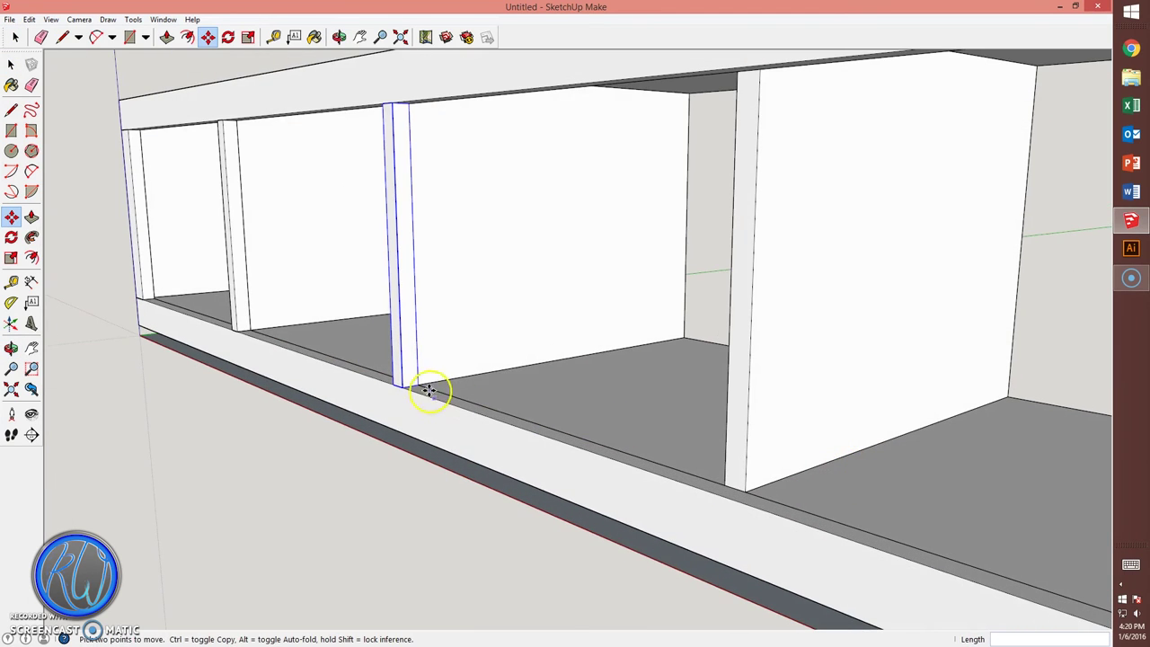
click(420, 384)
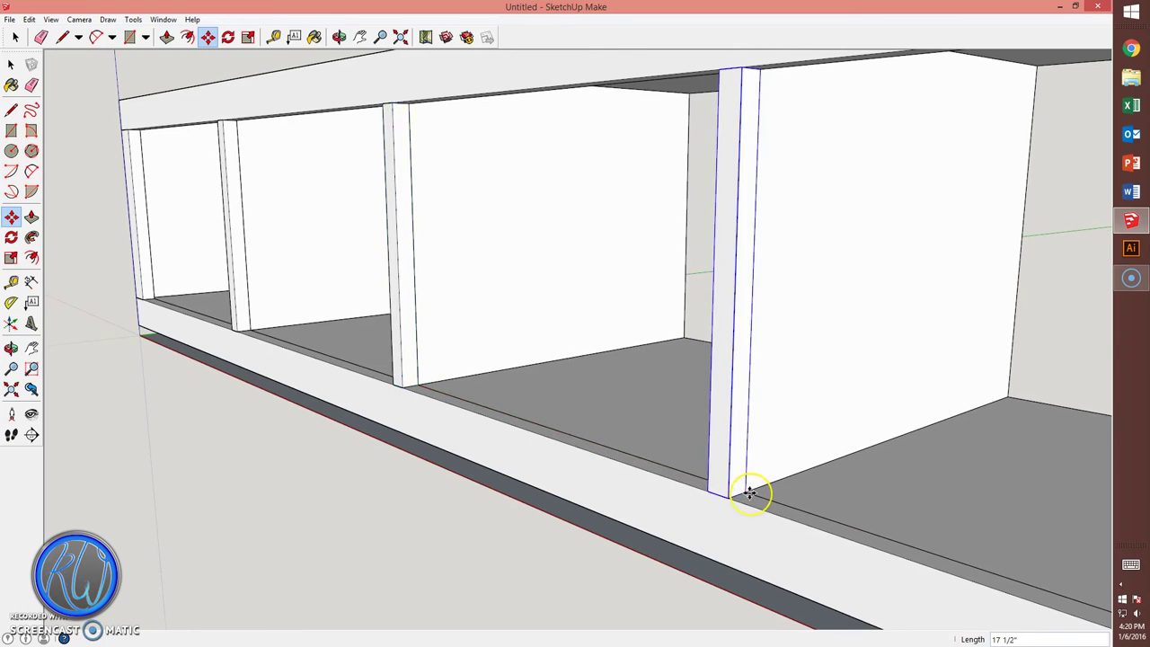
click(749, 493)
scroll(1091, 469, down, 5)
mouse_move(1092, 468)
middle_down()
mouse_move(524, 416)
mouse_move(218, 431)
middle_up()
shift+middle_drag(410, 419, 516, 416)
Draw a rectangle from the lower-left to the upper-right corner across the bench back
scroll(524, 417, up, 3)
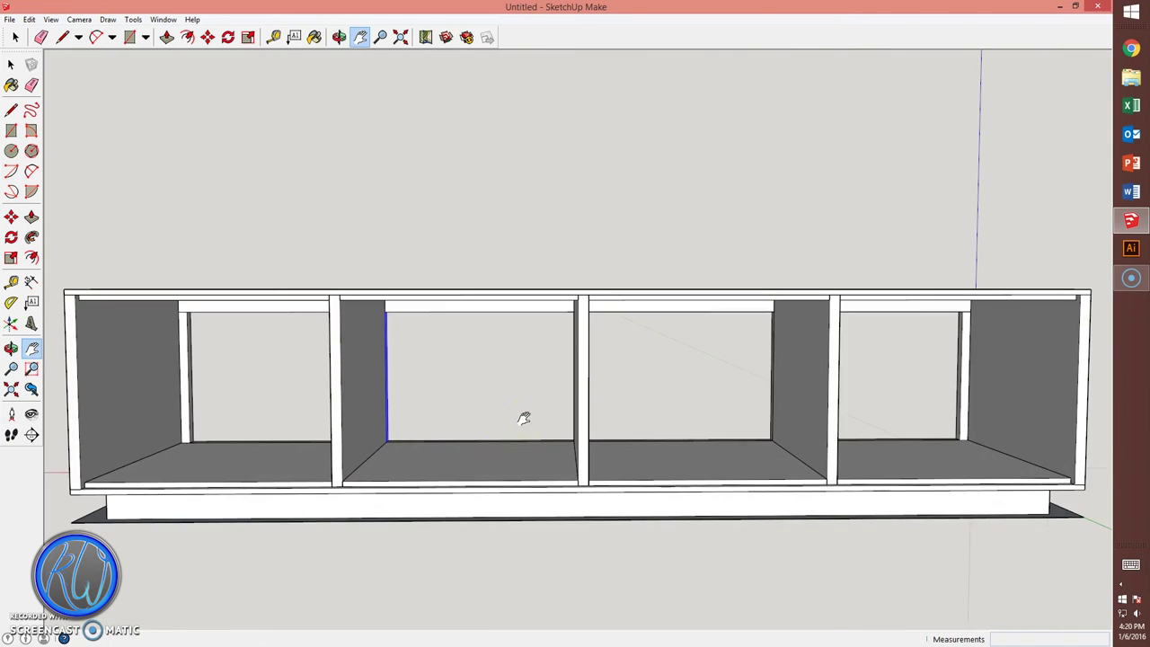
key(r)
scroll(84, 487, up, 3)
click(86, 490)
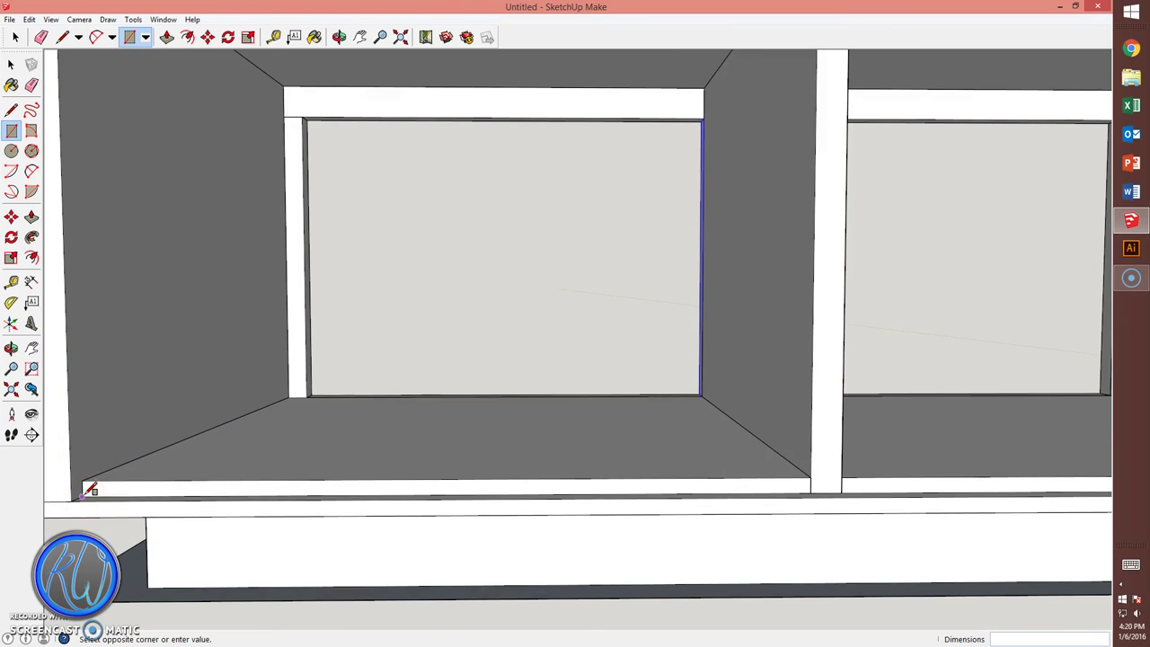
scroll(88, 490, down, 2)
scroll(90, 489, down, 2)
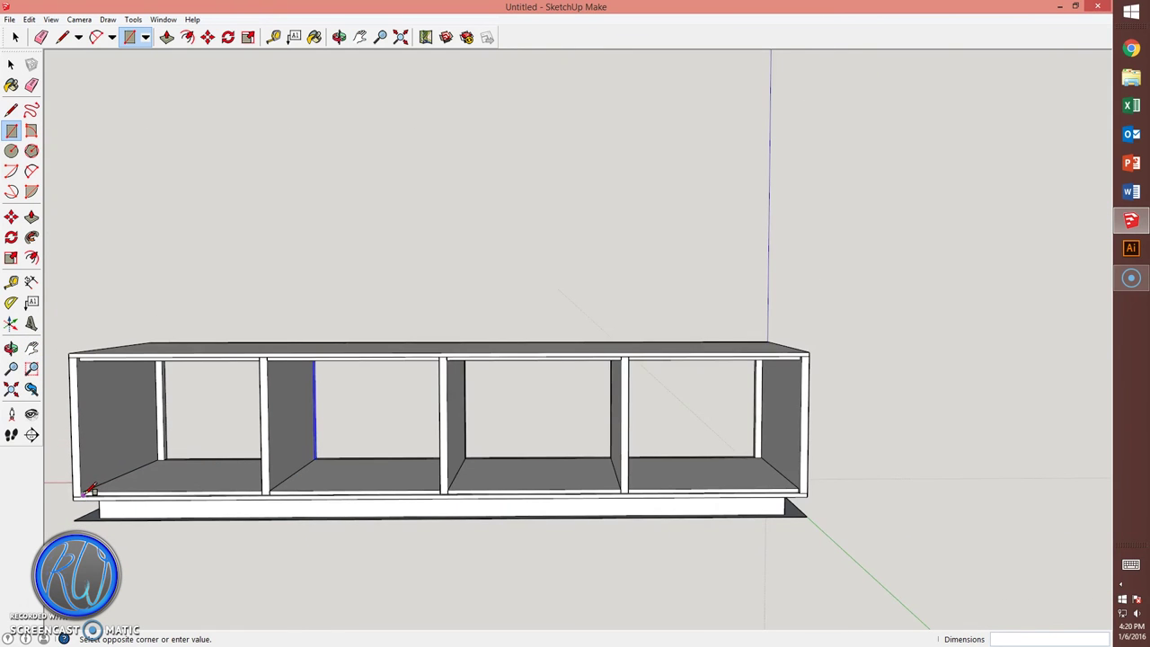
scroll(796, 364, up, 2)
scroll(819, 382, up, 2)
scroll(819, 382, down, 2)
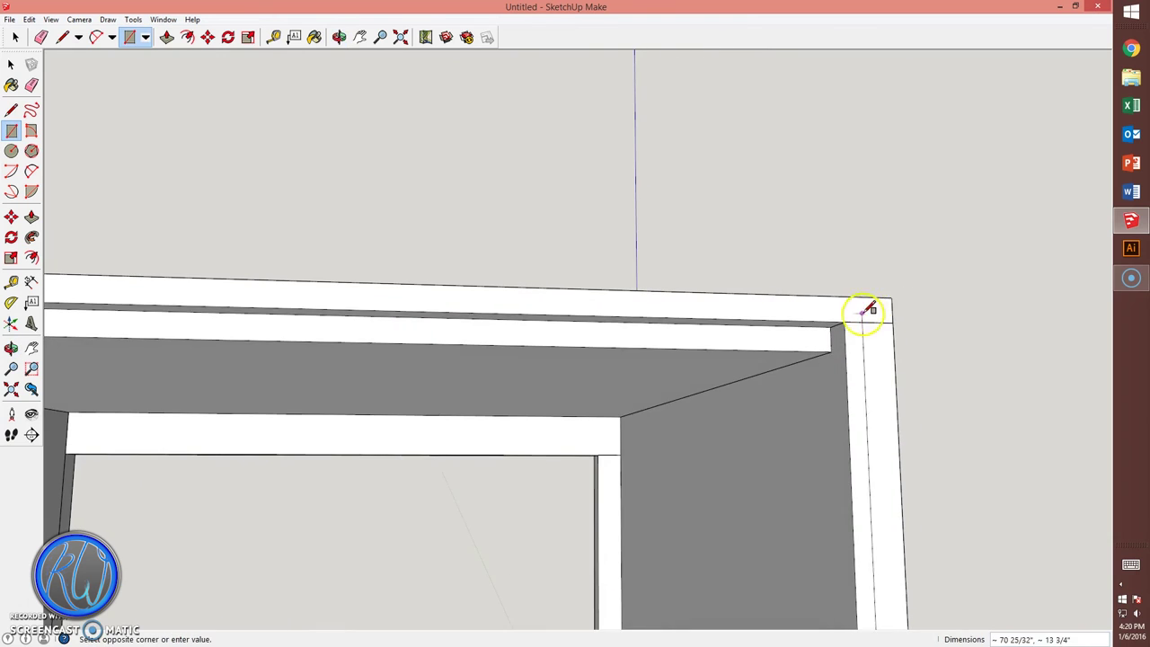
click(841, 325)
Push/pull the panel 1/2 inch thick and orbit around to check the back
key(p)
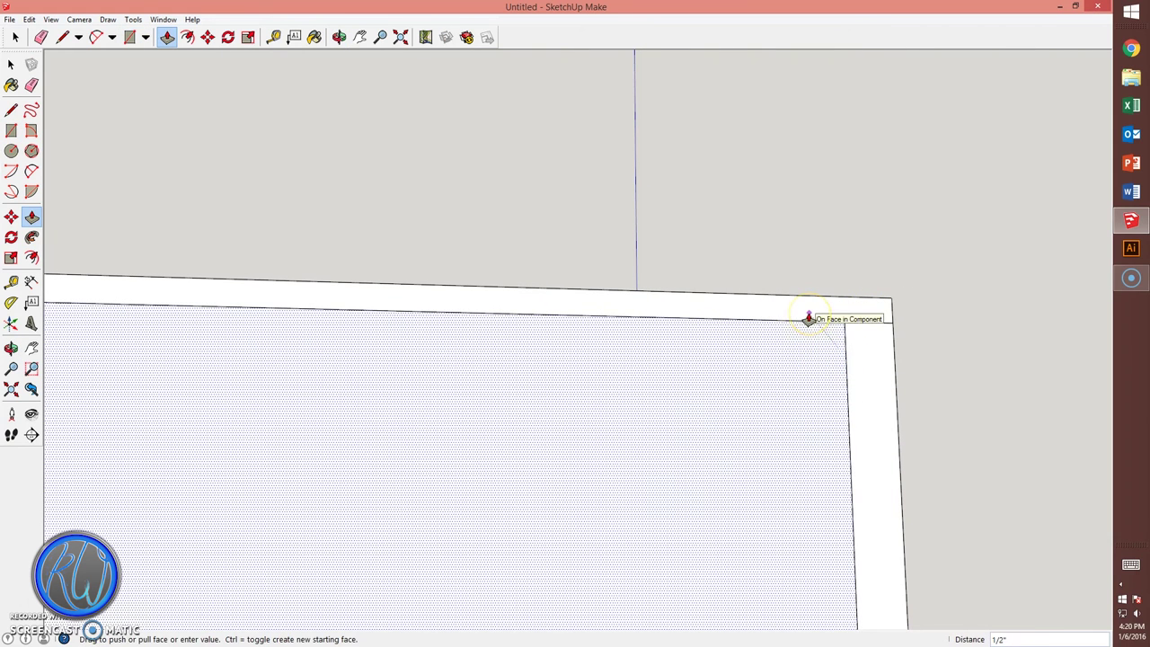
key(space)
scroll(898, 333, down, 2)
scroll(898, 342, down, 3)
mouse_move(812, 387)
middle_down()
mouse_move(740, 347)
mouse_move(488, 311)
mouse_move(354, 344)
mouse_move(369, 480)
mouse_move(642, 433)
mouse_move(468, 426)
mouse_move(577, 367)
mouse_move(567, 485)
mouse_move(609, 470)
mouse_move(326, 464)
mouse_move(701, 477)
middle_up()
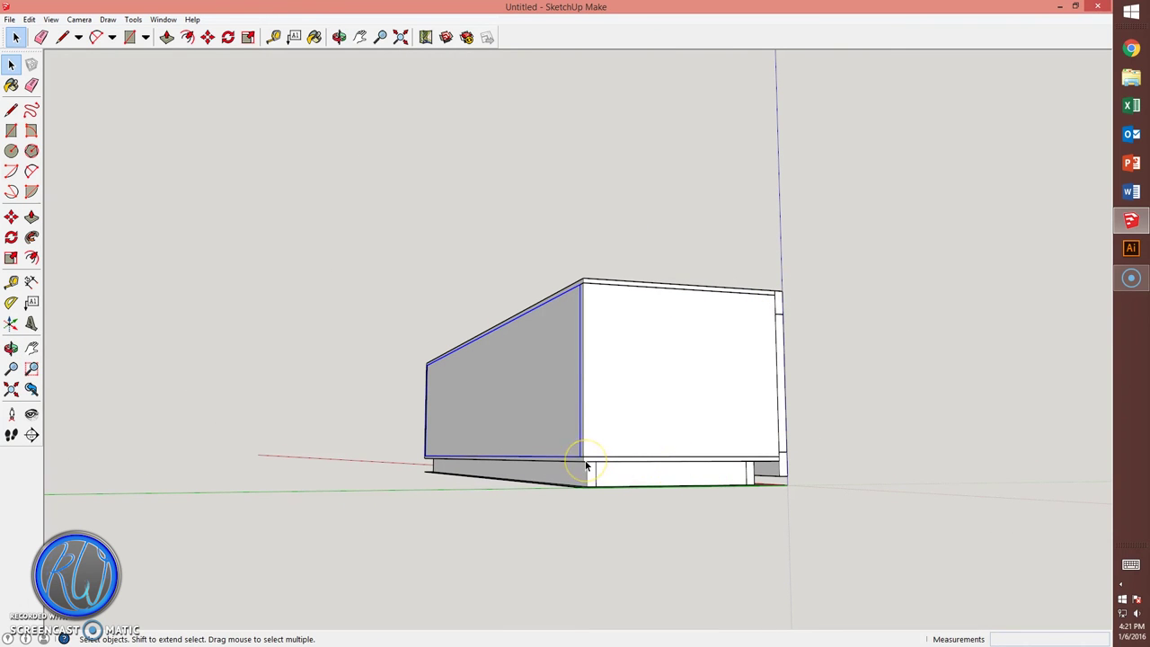
Draw a 1.25 by 0.75 inch rectangle under the bench end and extrude it along the end
middle_drag(586, 466, 775, 403)
scroll(847, 441, up, 5)
key(r)
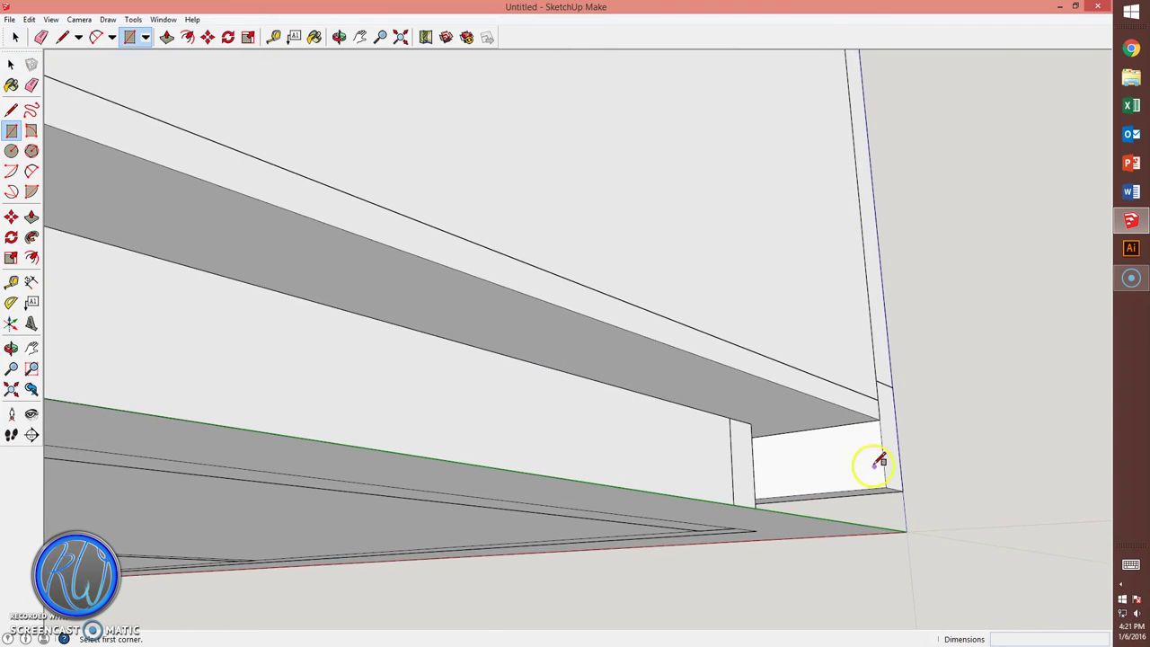
click(886, 486)
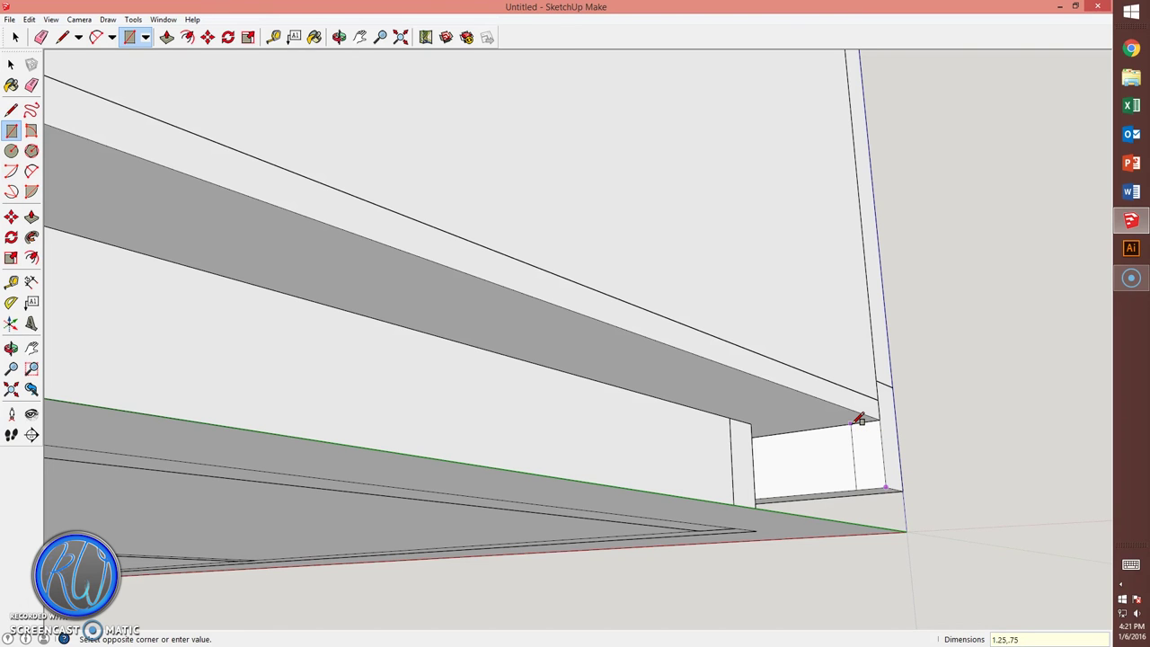
key(p)
scroll(858, 431, down, 3)
scroll(827, 438, down, 2)
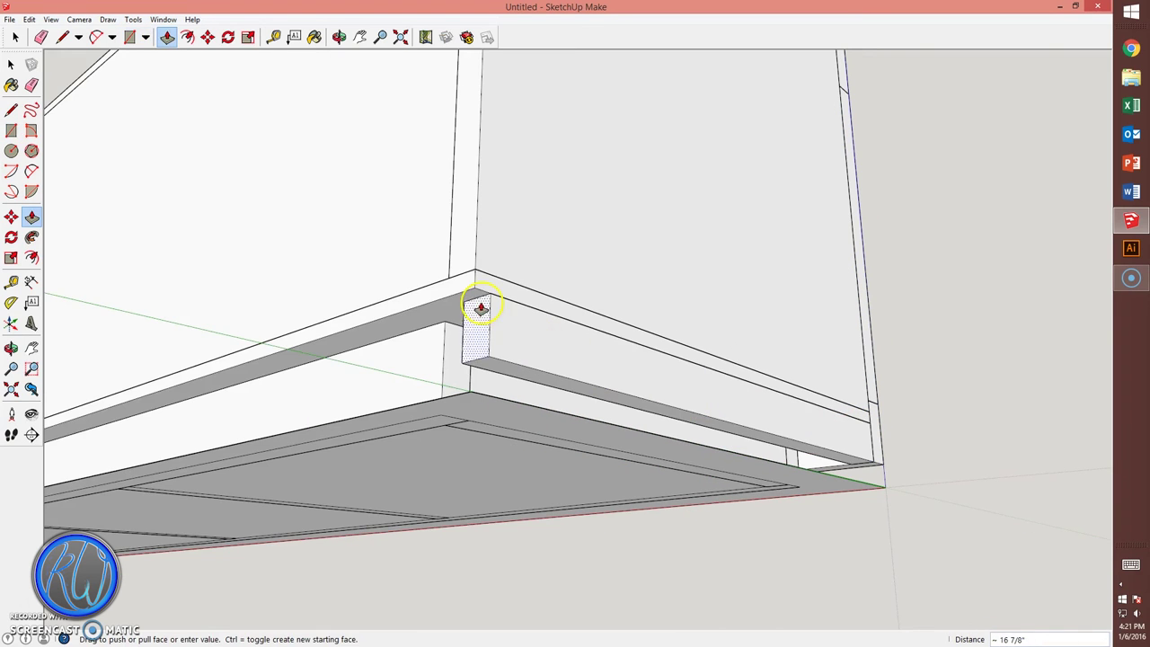
key(space)
click(545, 351)
Move the strip into place by its corner and orbit to see the whole bench
scroll(544, 352, down, 3)
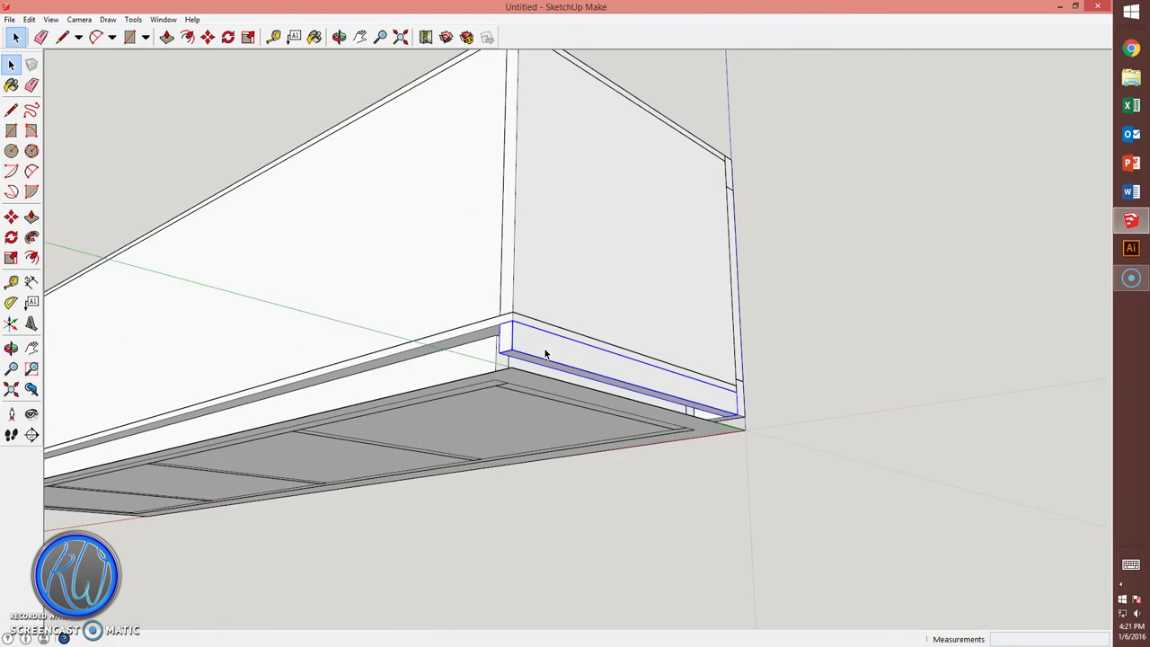
scroll(312, 345, down, 2)
scroll(165, 350, up, 3)
key(m)
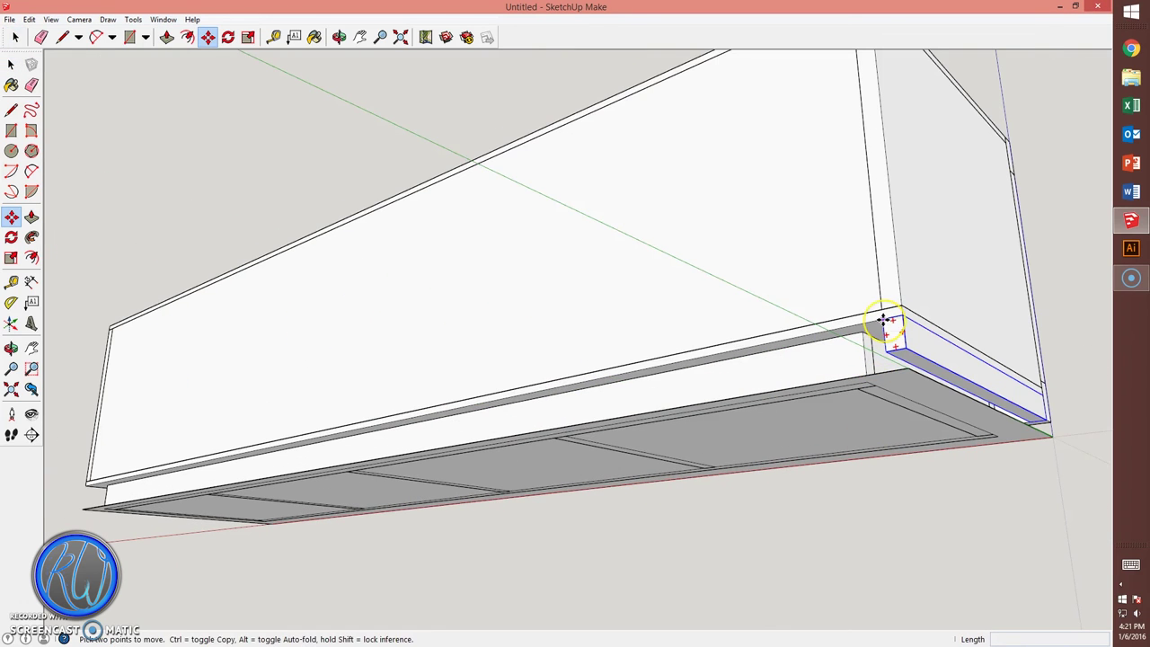
click(884, 321)
scroll(87, 481, up, 2)
scroll(83, 503, up, 1)
scroll(79, 515, down, 5)
mouse_move(595, 449)
middle_down()
mouse_move(375, 499)
mouse_move(441, 500)
mouse_move(369, 493)
mouse_move(252, 549)
mouse_move(371, 460)
middle_up()
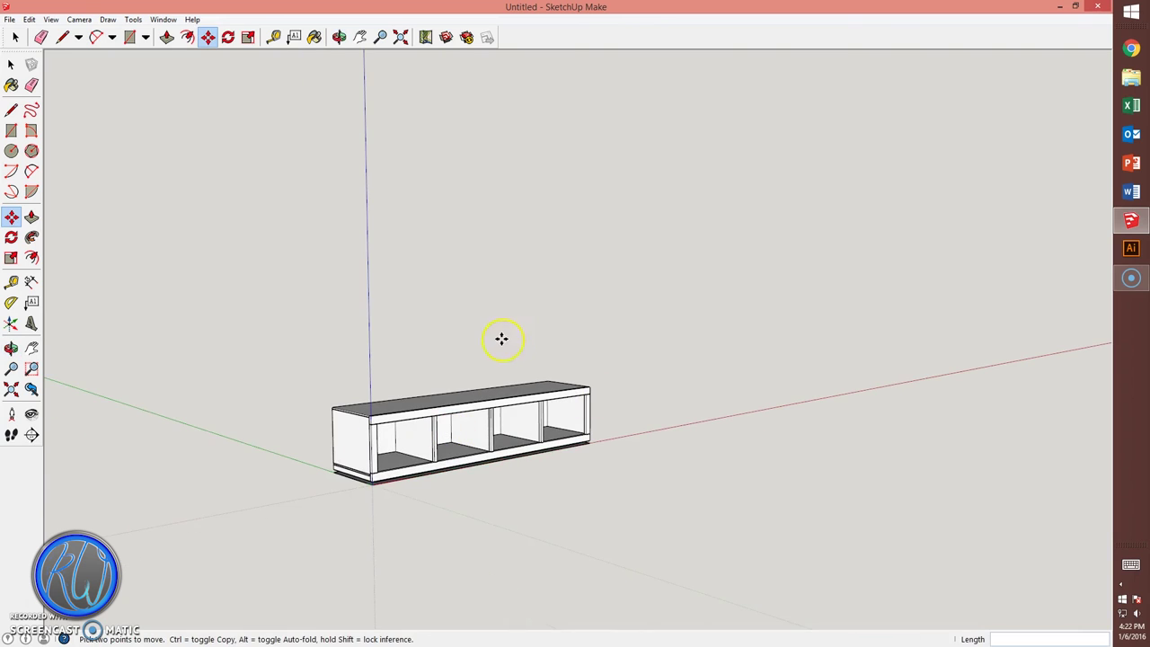
Center the bench in the view and hide the model axes
key(space)
shift+middle_drag(416, 352, 539, 320)
scroll(578, 334, up, 3)
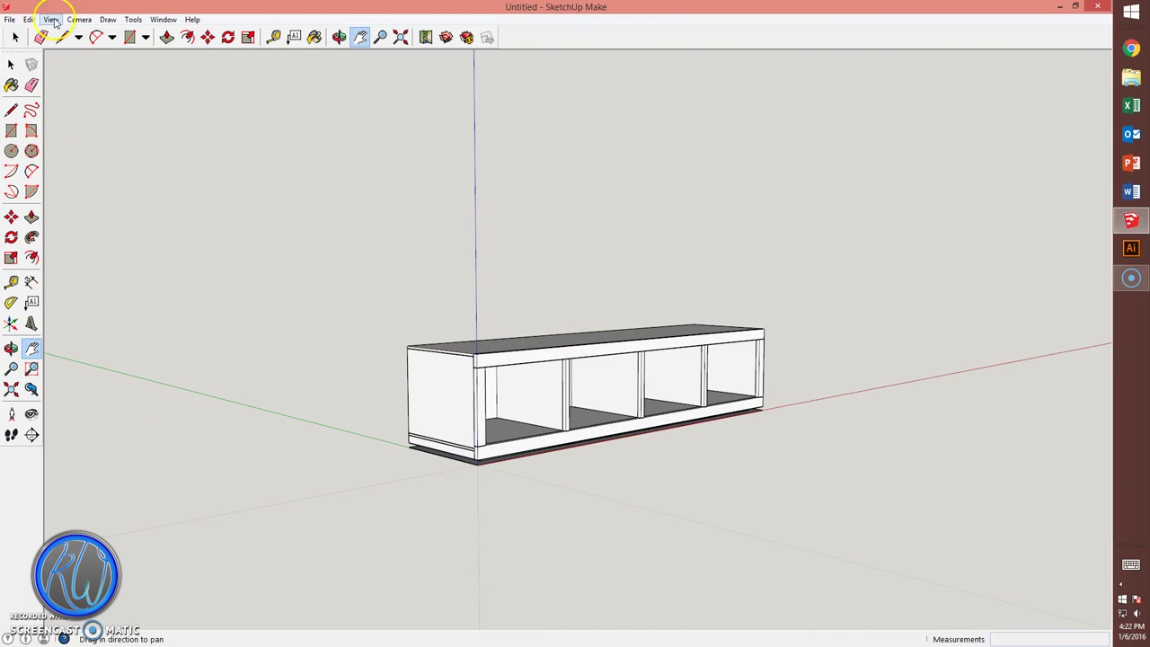
click(52, 20)
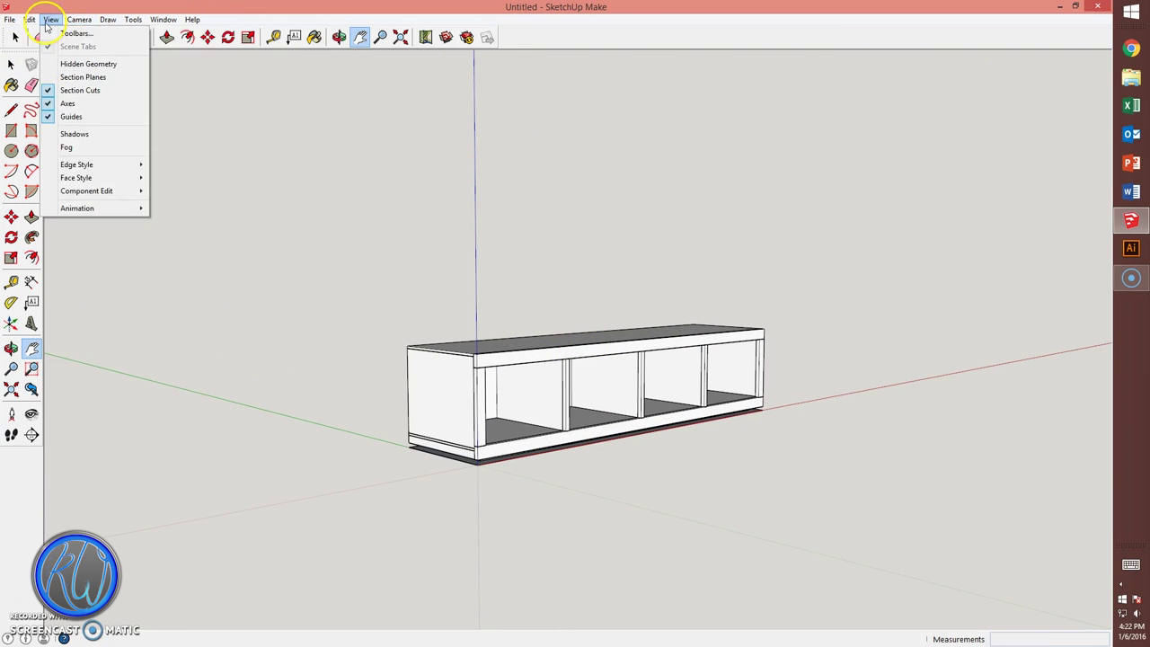
click(49, 102)
Add the 72-inch length dimension above the bench and start another at the top-left corner
scroll(546, 357, up, 2)
mouse_move(612, 485)
middle_down()
mouse_move(624, 386)
mouse_move(624, 419)
middle_up()
click(334, 270)
click(856, 279)
click(251, 273)
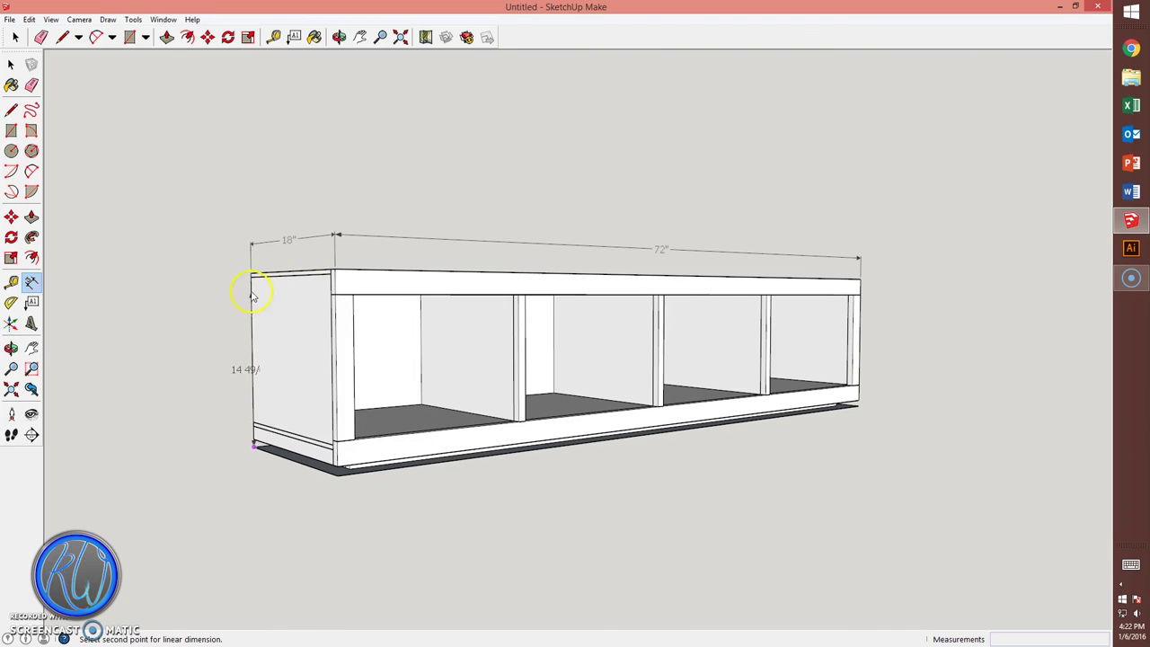
Orbit, zoom and pan to frame the bench with its 16 3/8-inch height dimension
scroll(225, 276, up, 3)
scroll(225, 277, down, 3)
middle_drag(225, 276, 483, 285)
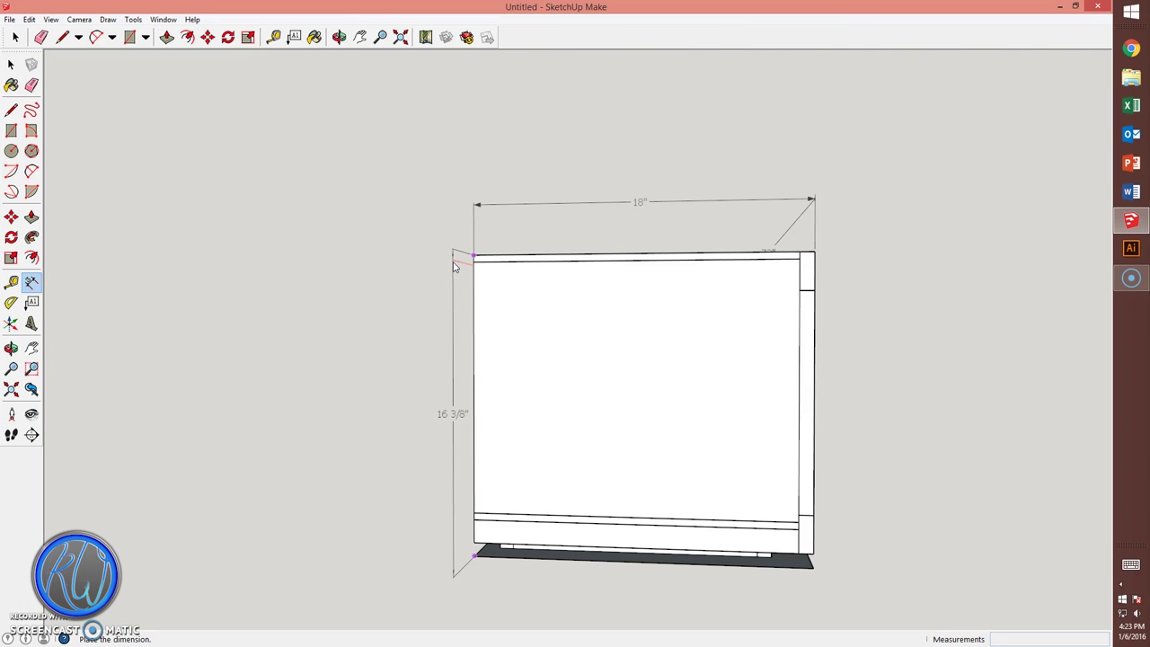
middle_drag(452, 267, 161, 244)
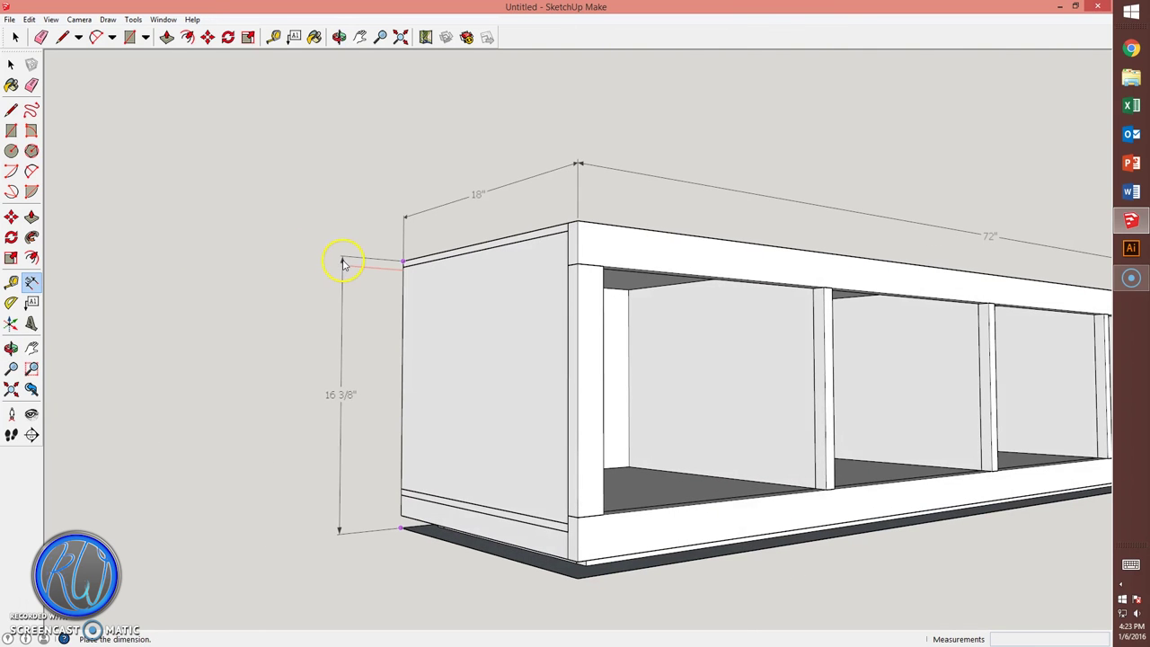
scroll(595, 321, down, 3)
mouse_move(904, 232)
middle_down()
mouse_move(847, 236)
mouse_move(800, 282)
mouse_move(677, 206)
mouse_move(679, 232)
mouse_move(682, 223)
middle_up()
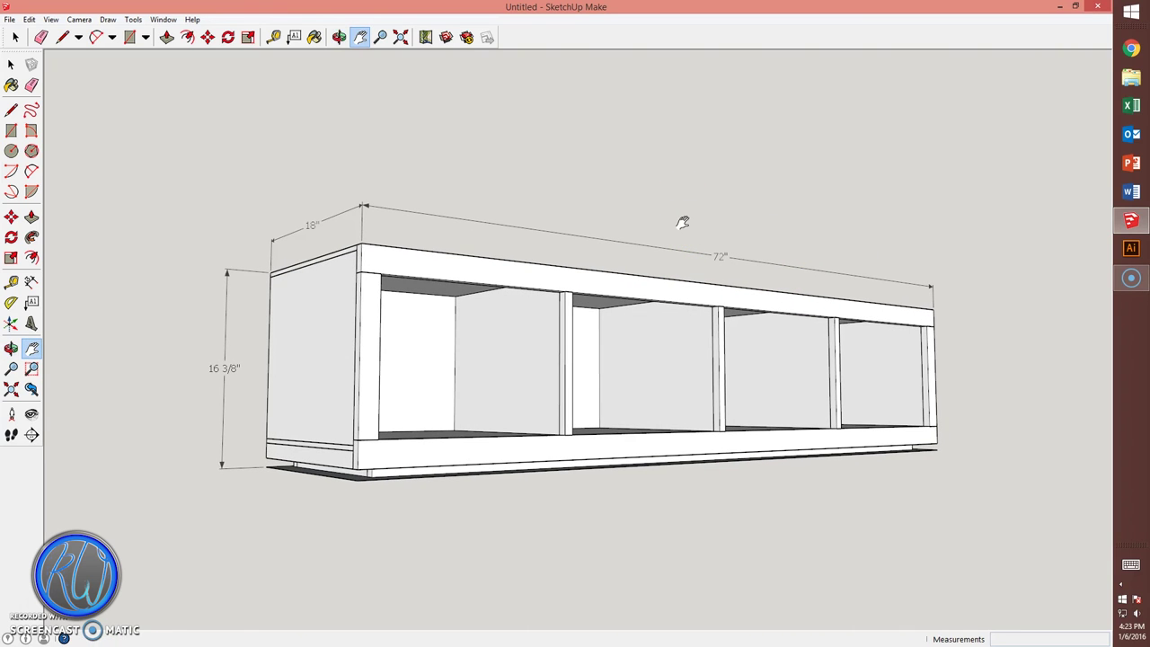
scroll(650, 393, up, 2)
scroll(624, 290, up, 1)
drag(678, 177, 682, 180)
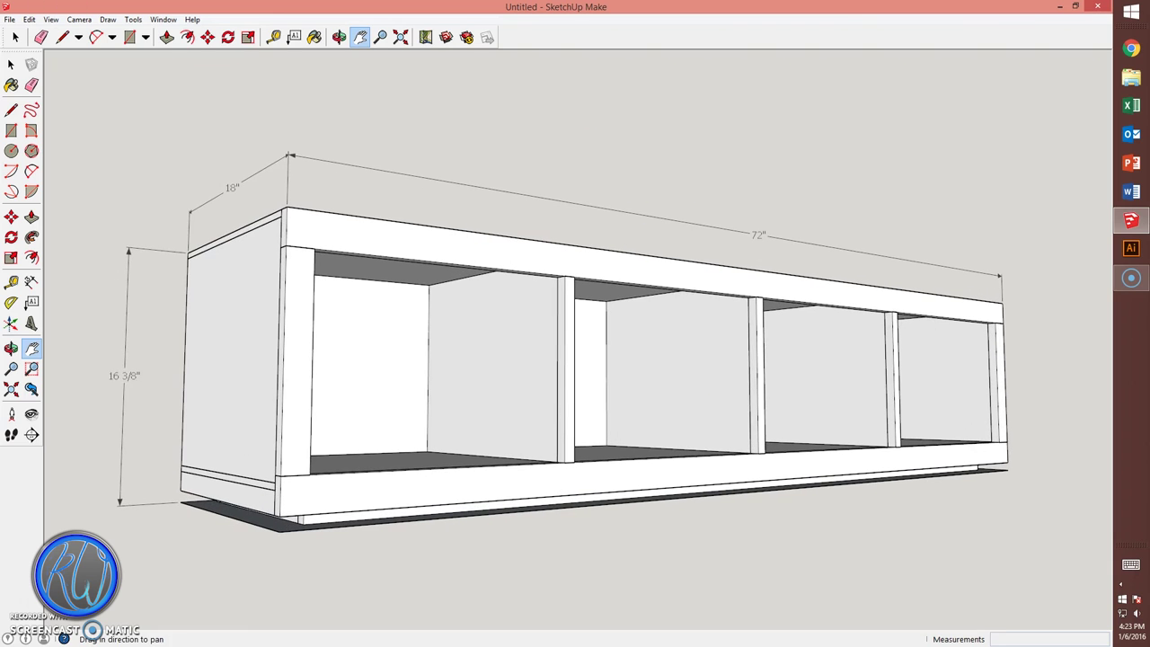
click(9, 19)
Export the view as a PNG 2D graphic into the sketchup folder under a new file name
click(202, 218)
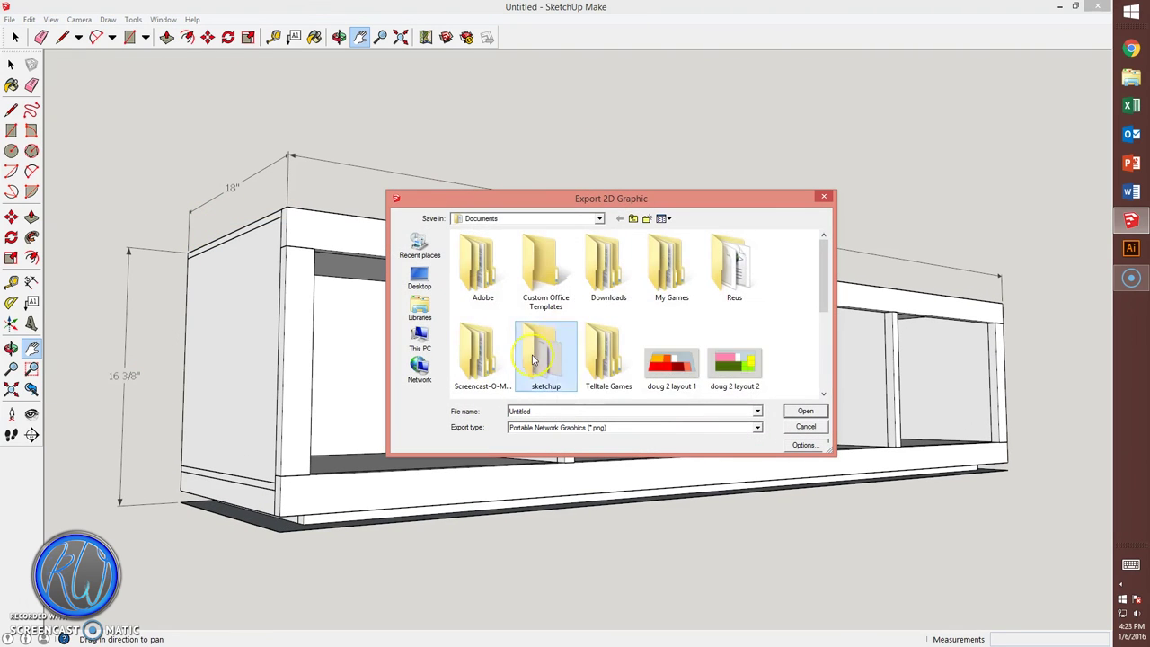
double_click(564, 334)
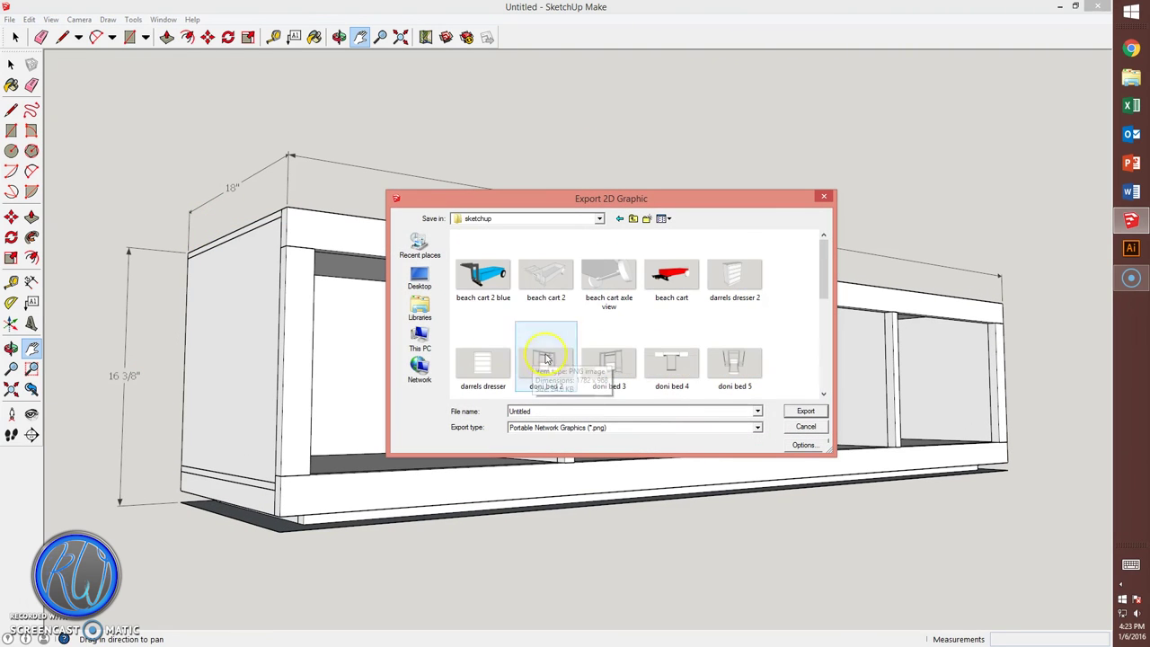
right_click(796, 342)
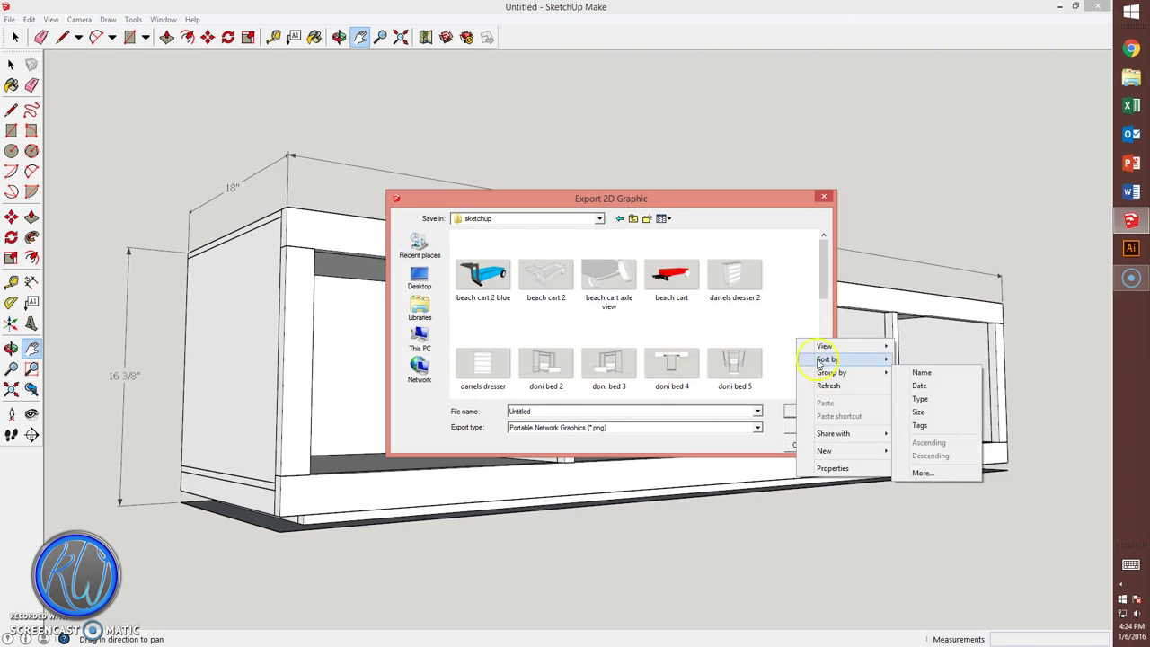
click(584, 411)
double_click(584, 411)
text(Da)
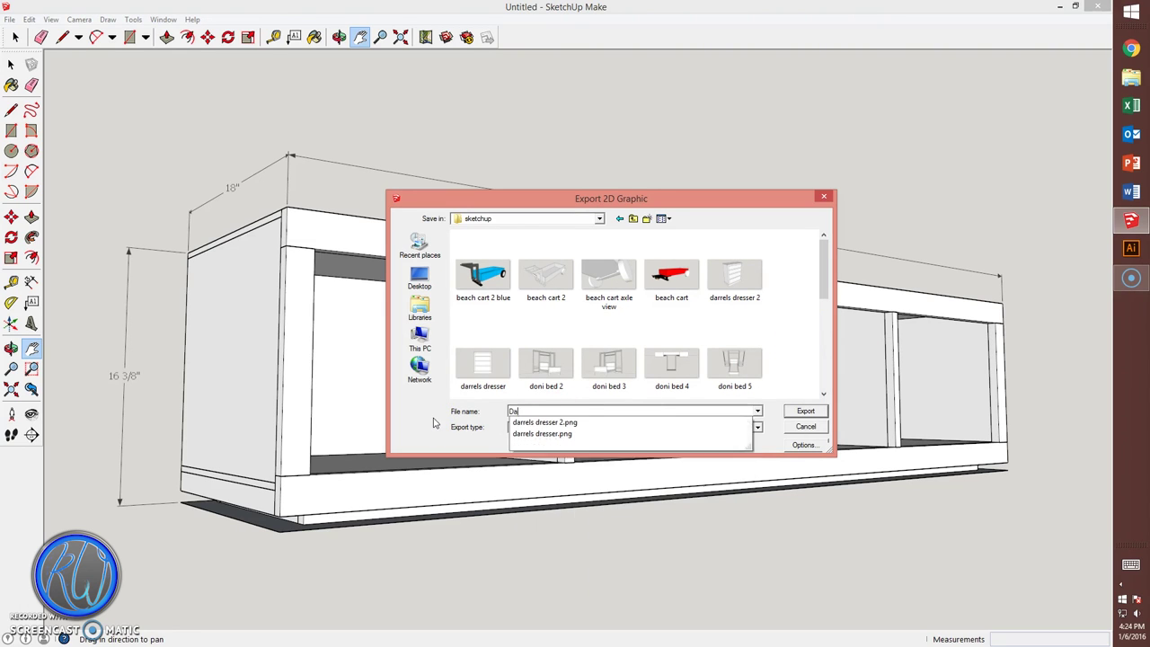
text(ni Bench 1)
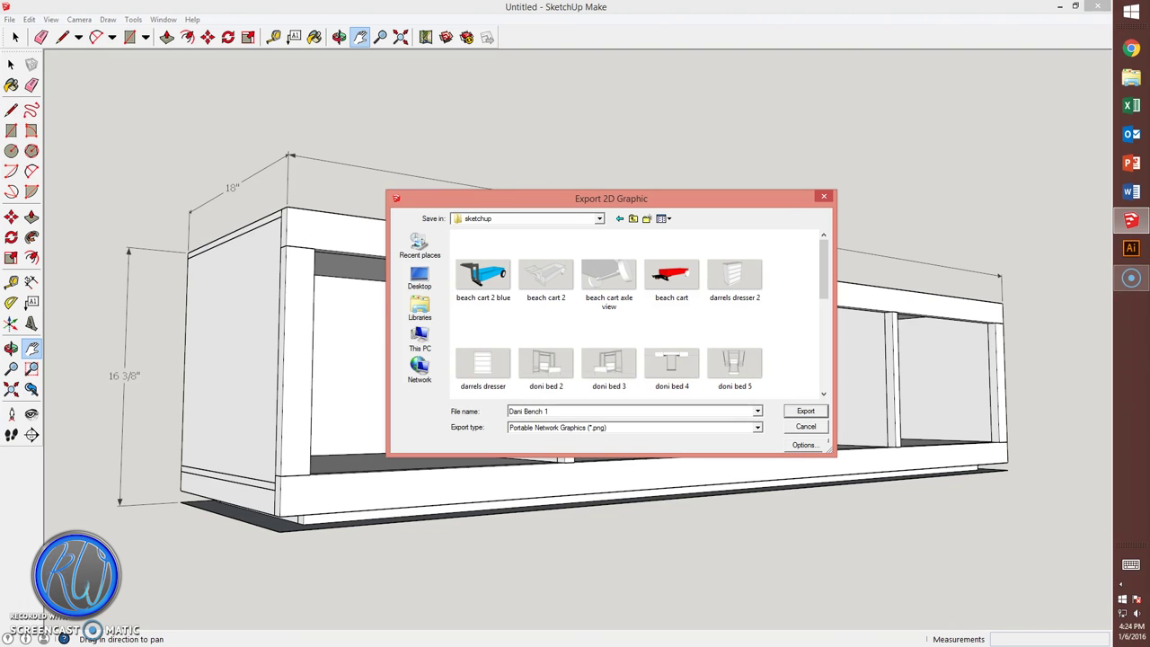
key(Return)
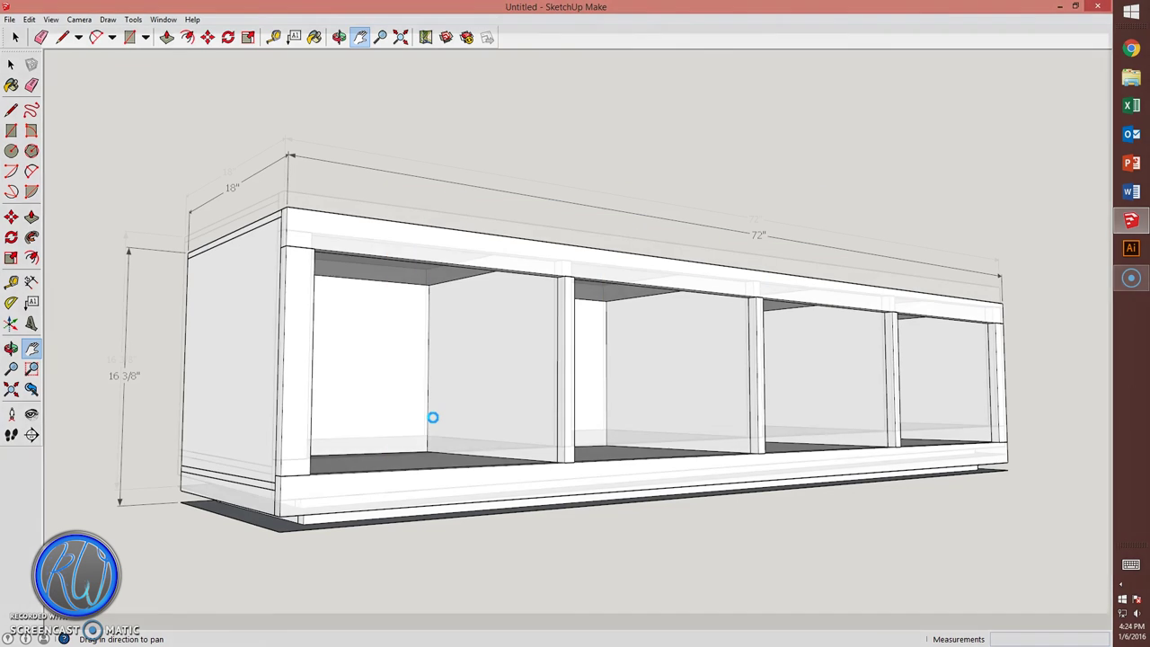